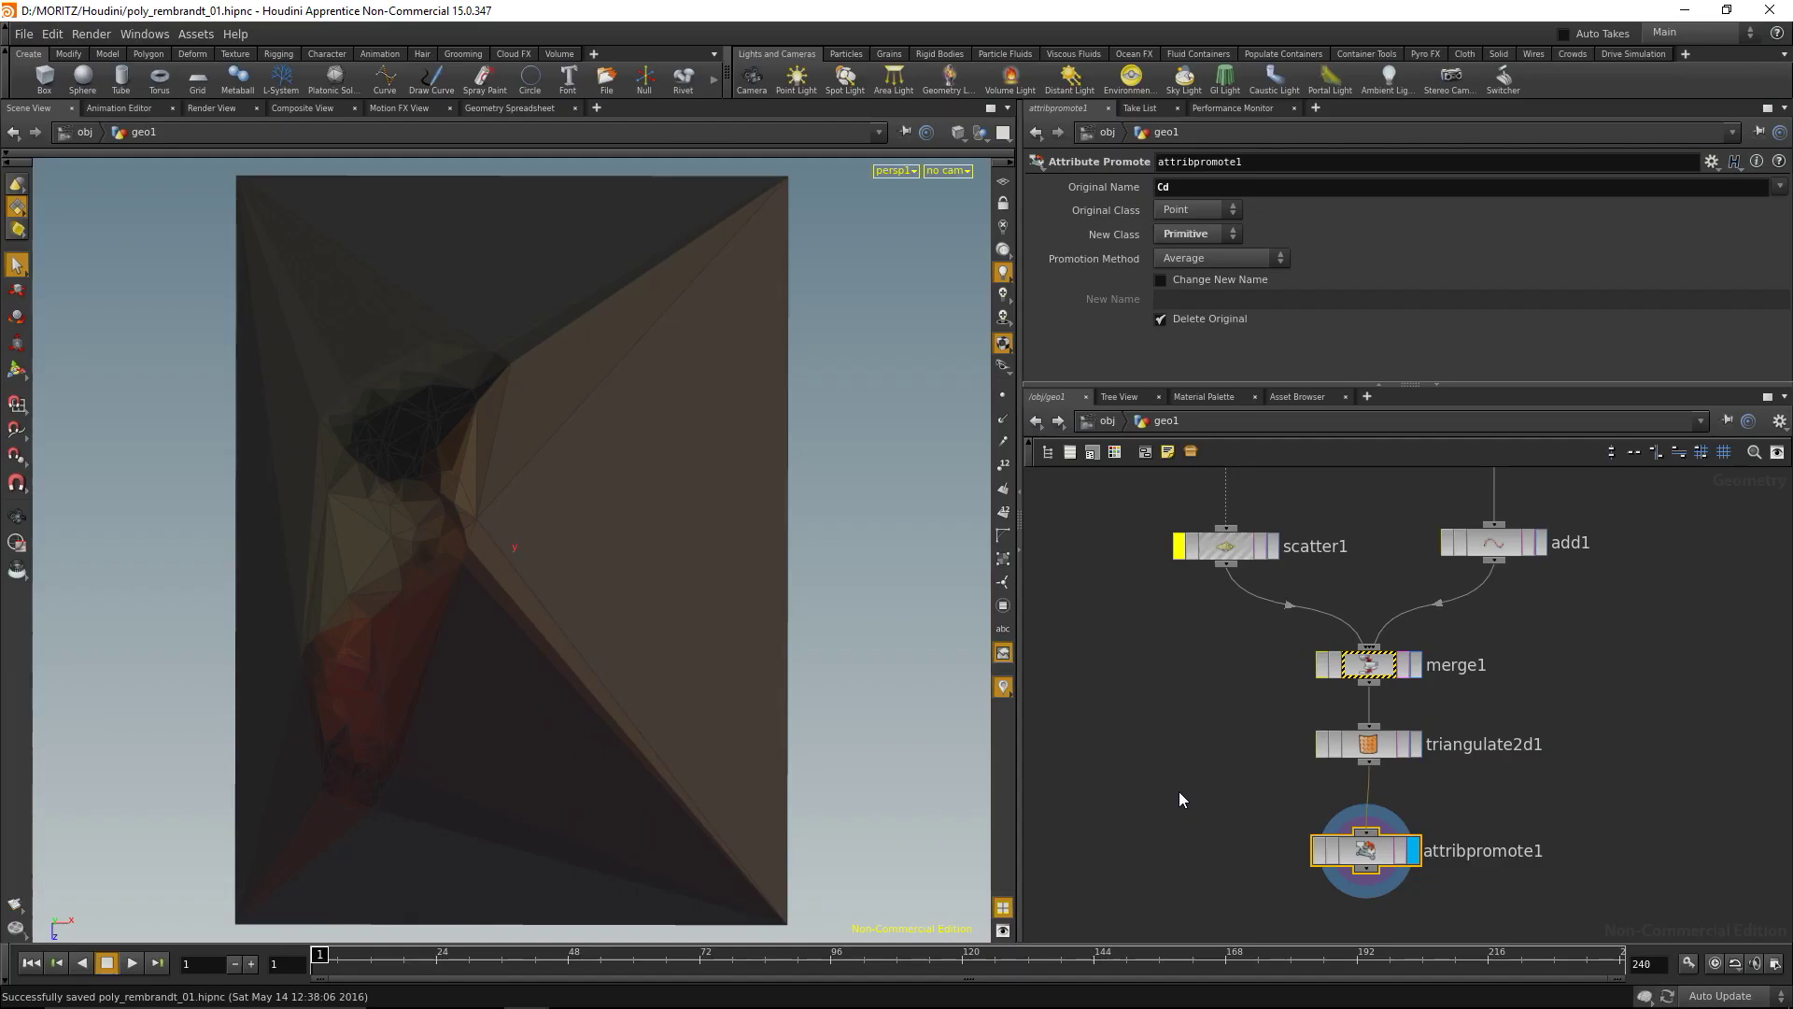
mouse_move(897, 720)
left_mouse_down()
mouse_move(760, 713)
mouse_move(520, 785)
mouse_move(608, 585)
mouse_move(569, 492)
mouse_move(613, 552)
mouse_move(653, 524)
mouse_move(545, 629)
mouse_move(528, 782)
mouse_move(589, 552)
left_mouse_up()
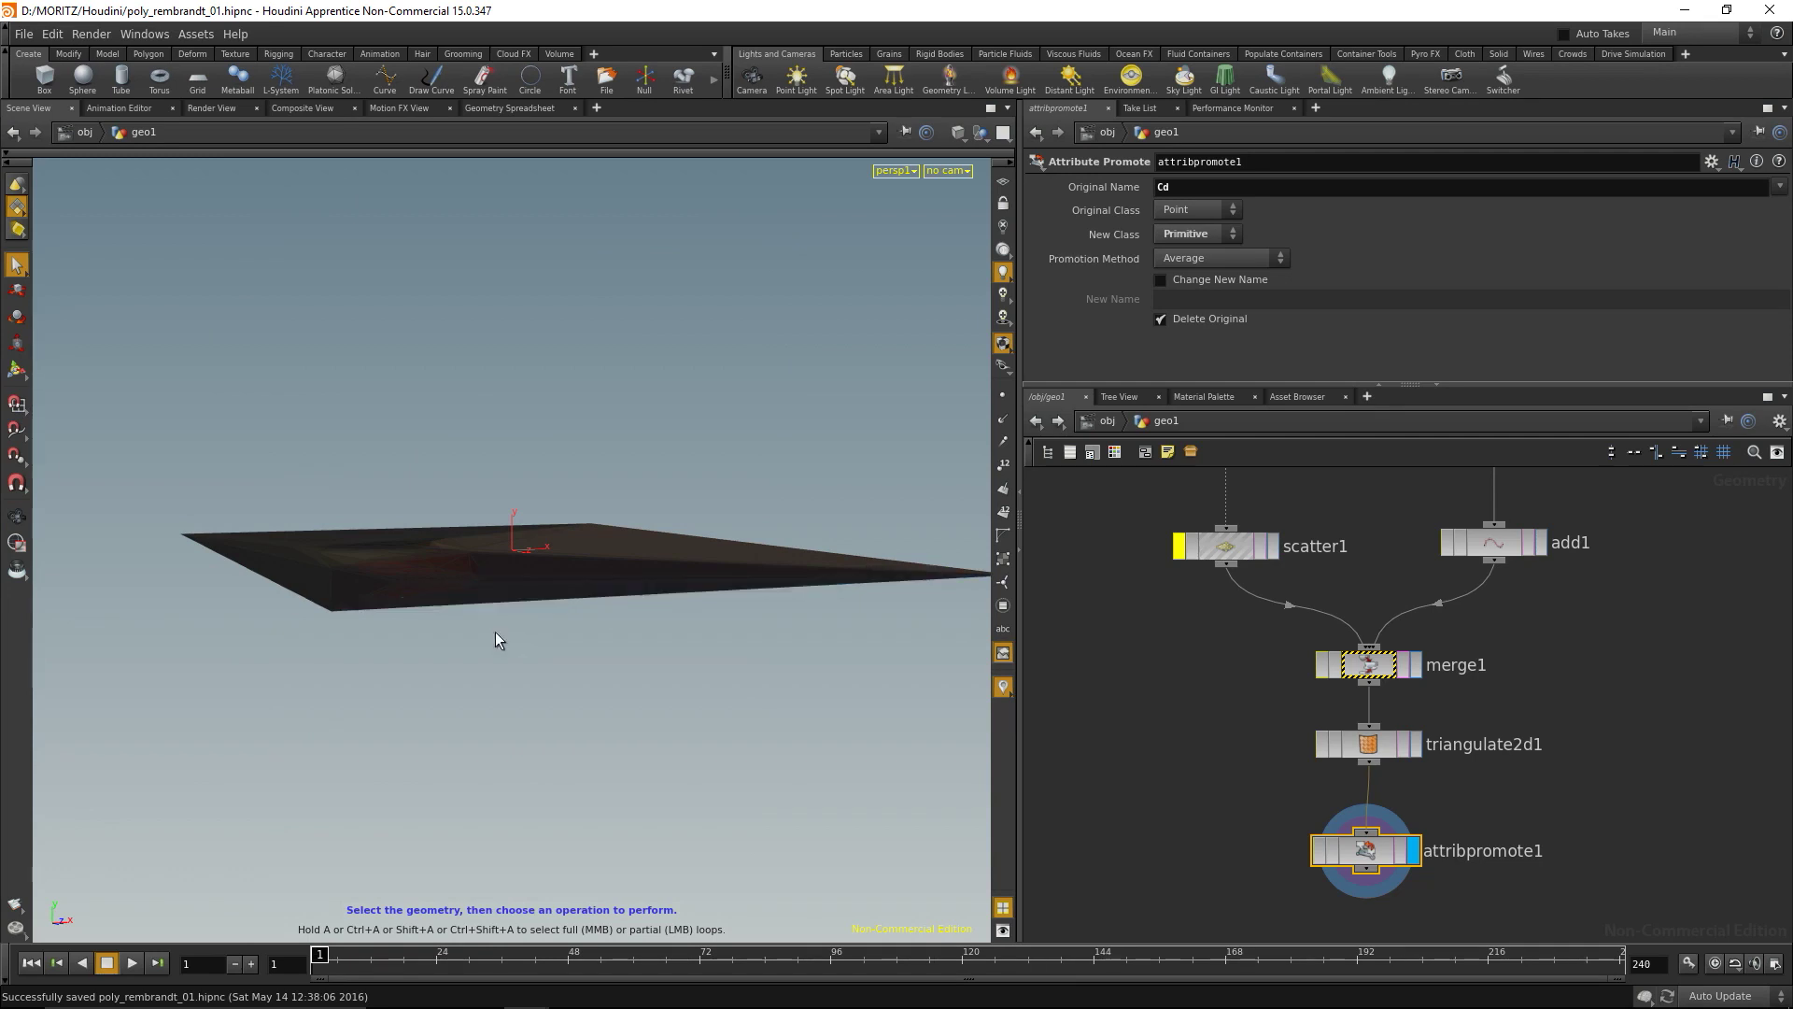
left_click_drag(496, 641, 510, 535)
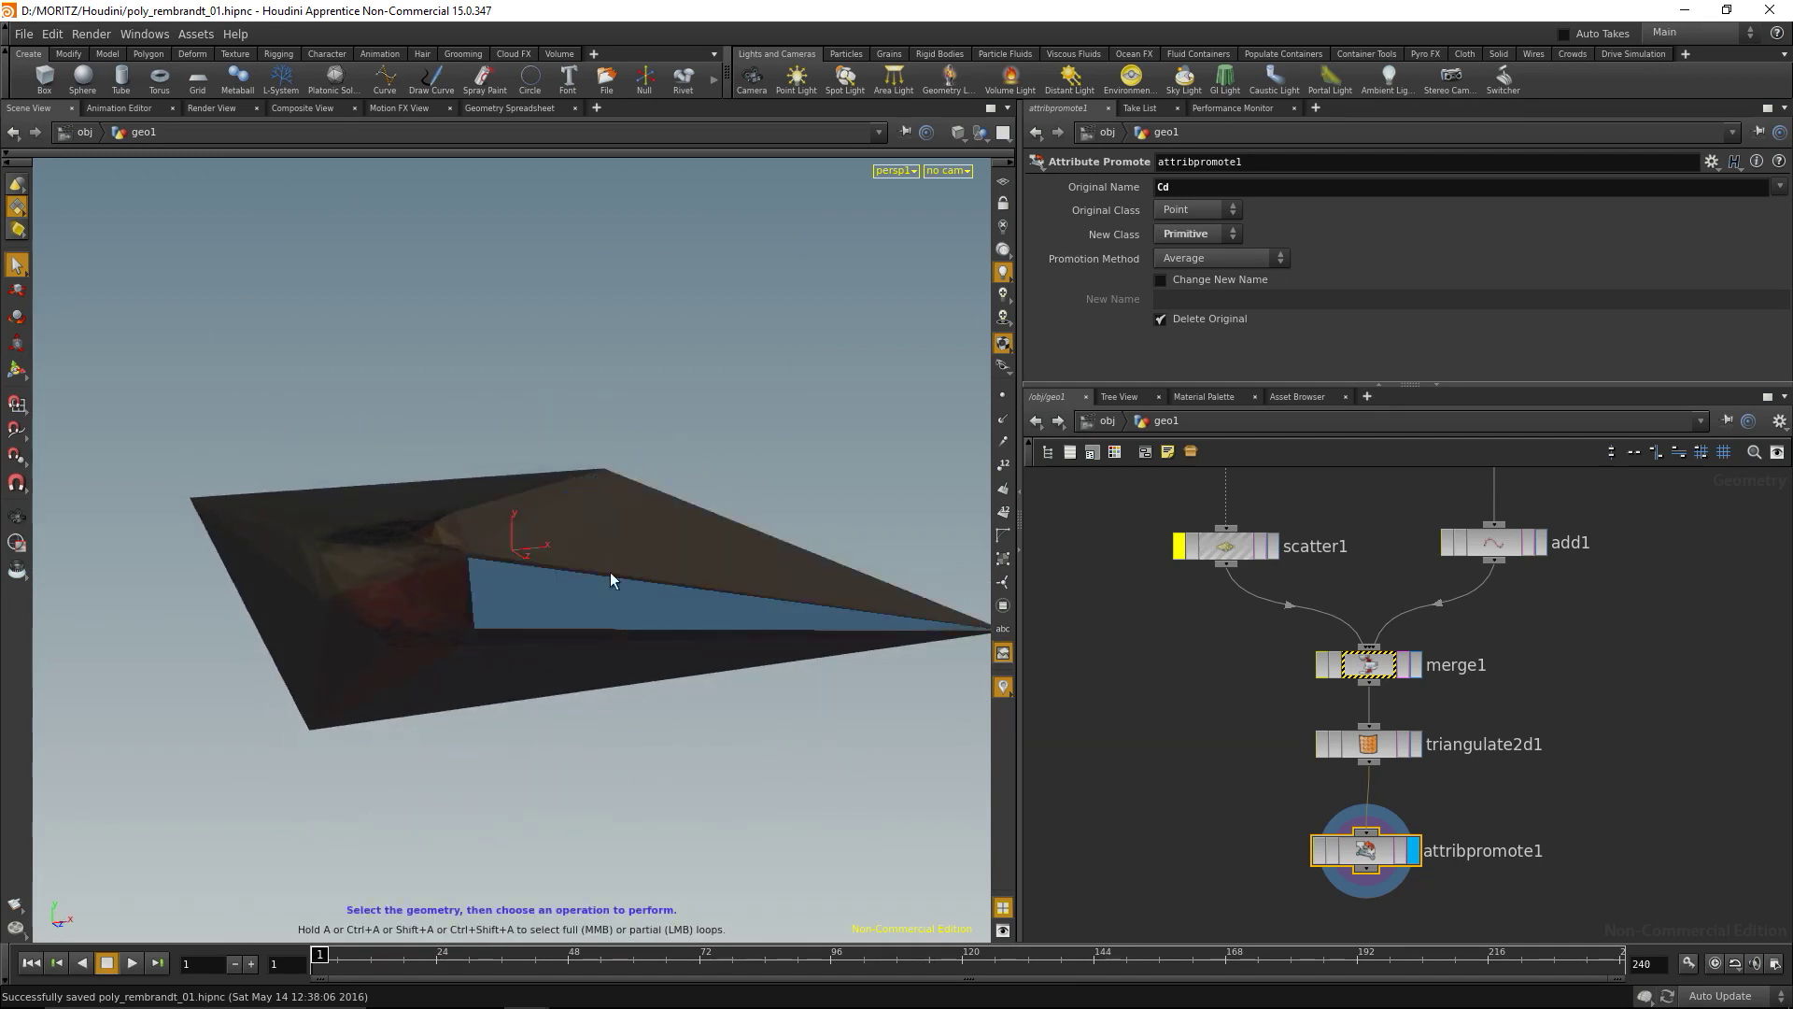
left_click_drag(611, 574, 522, 812)
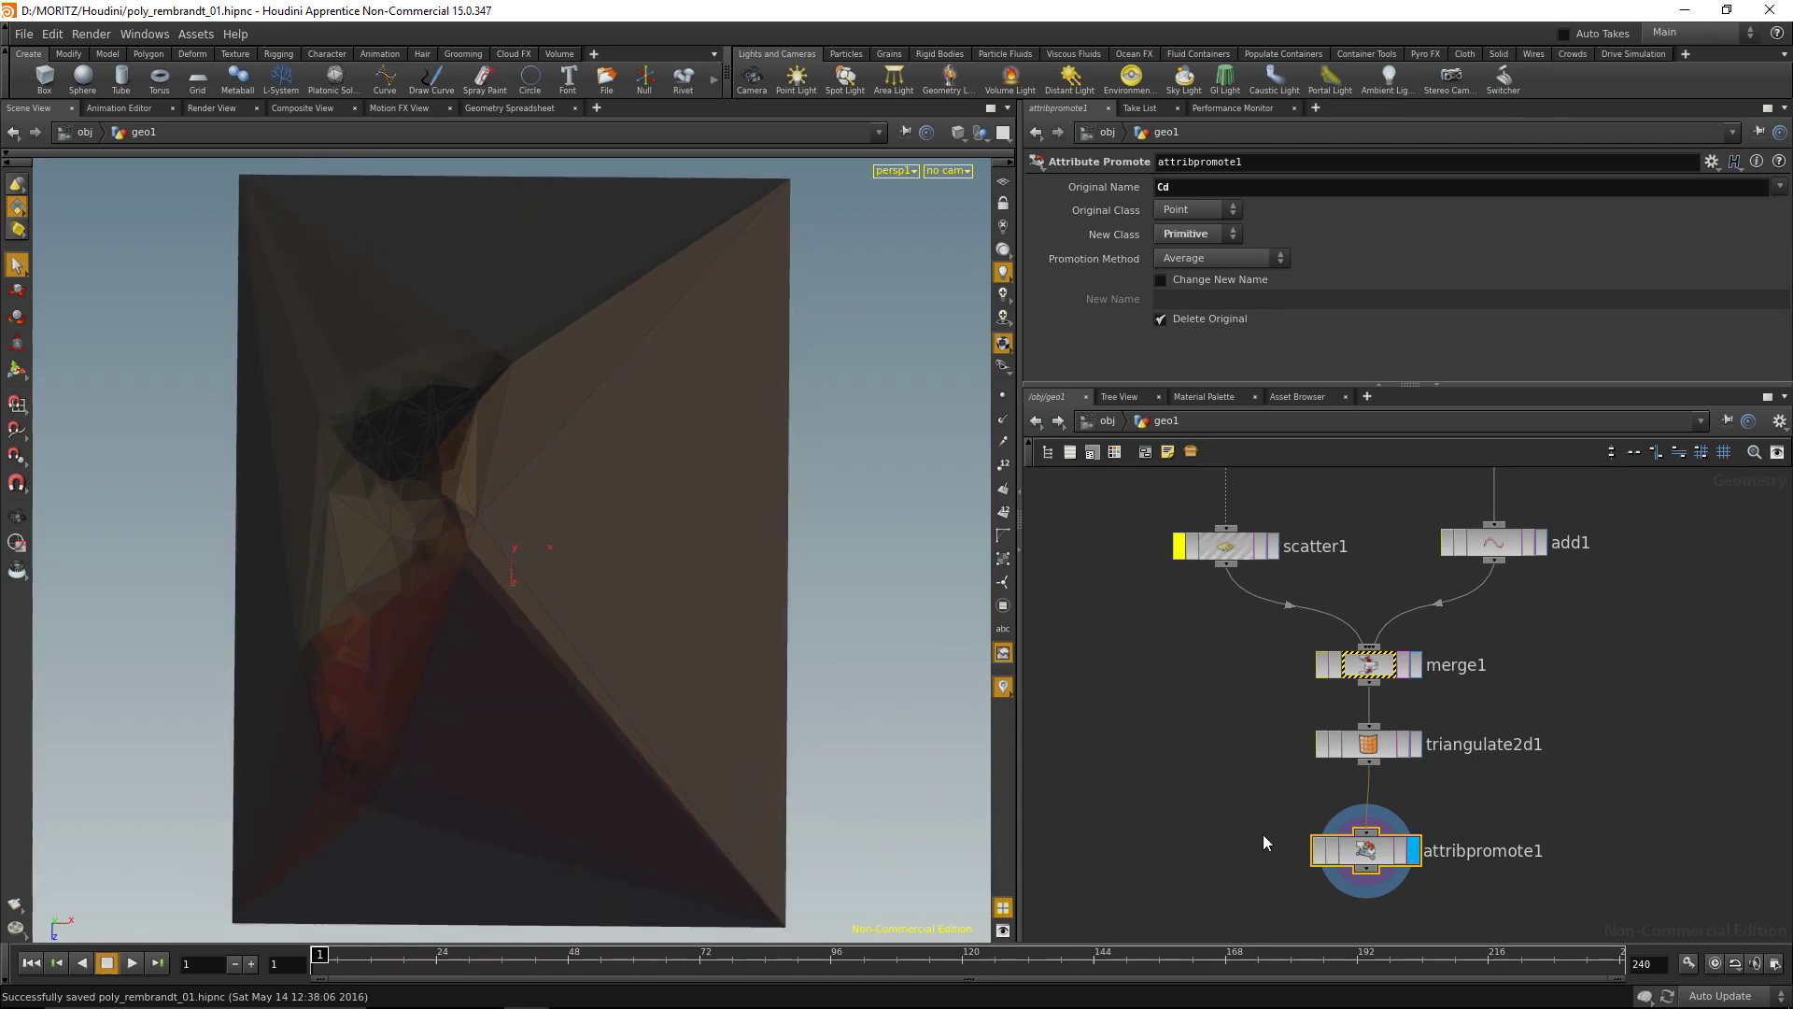
Add a Point VOP node below attribpromote1 and connect attribpromote1's output to its first input
middle_click_drag(1218, 848, 1220, 629)
key("Tab")
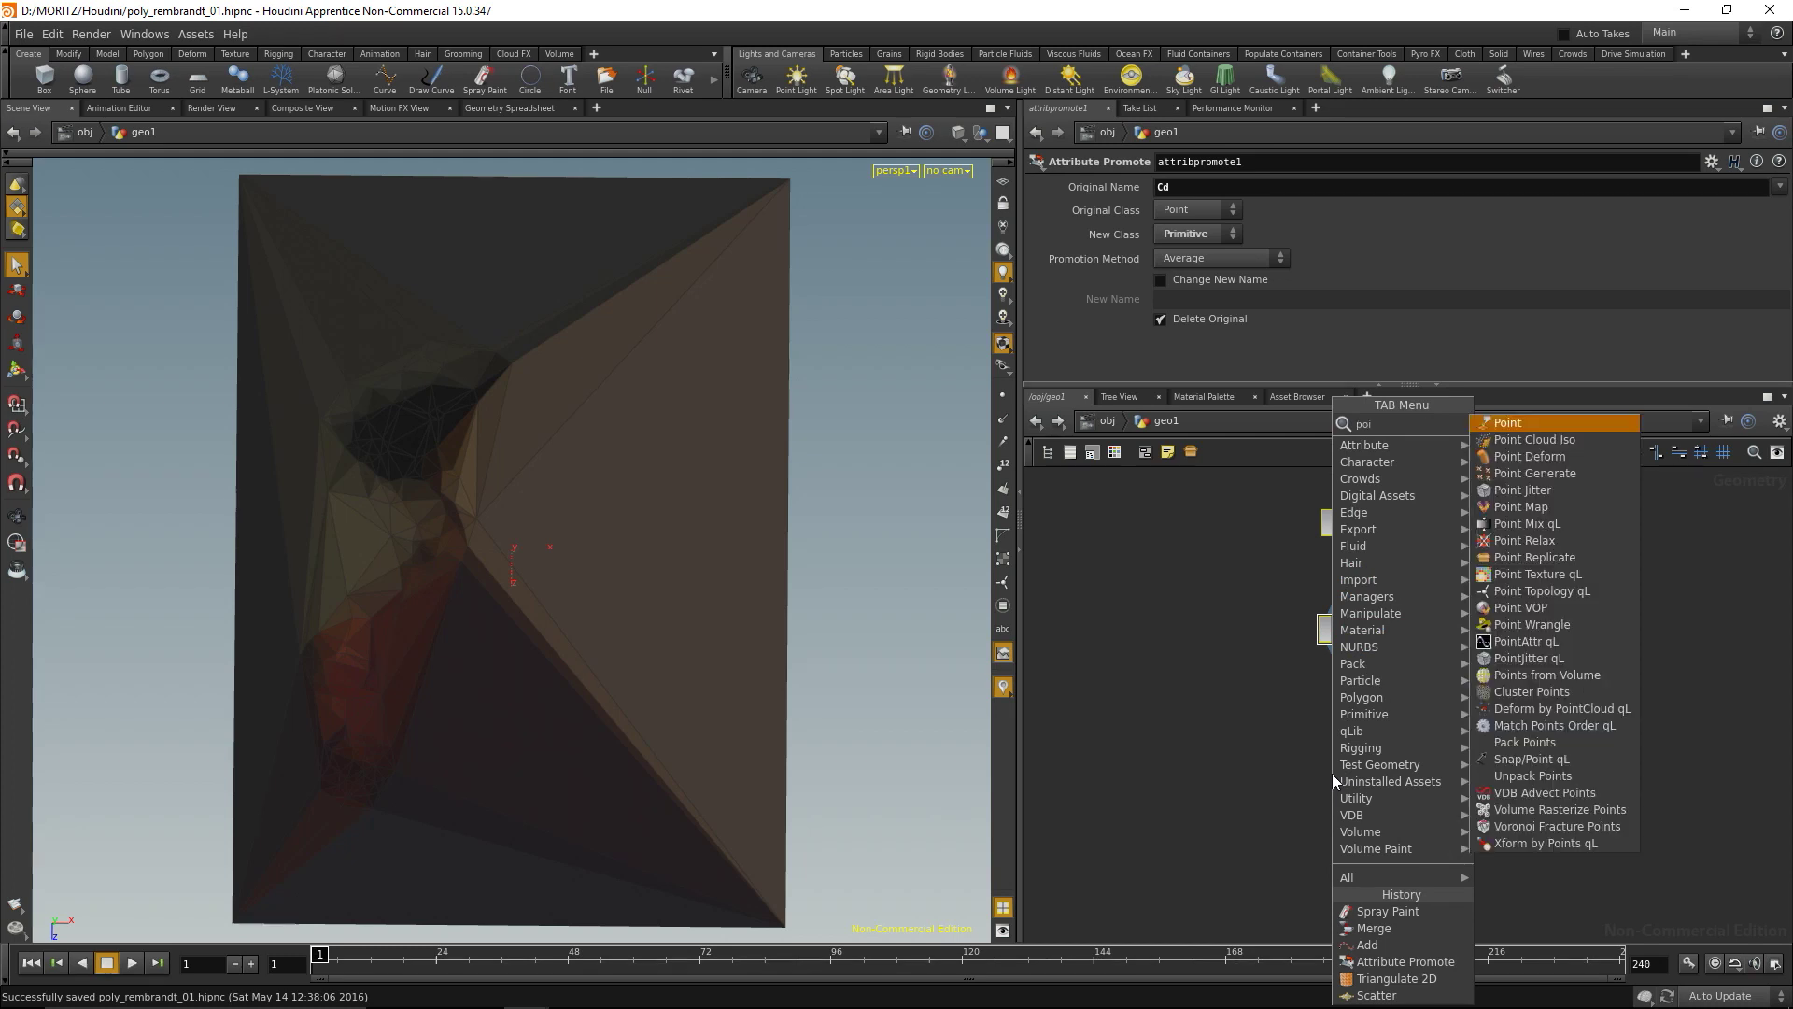
type("pint")
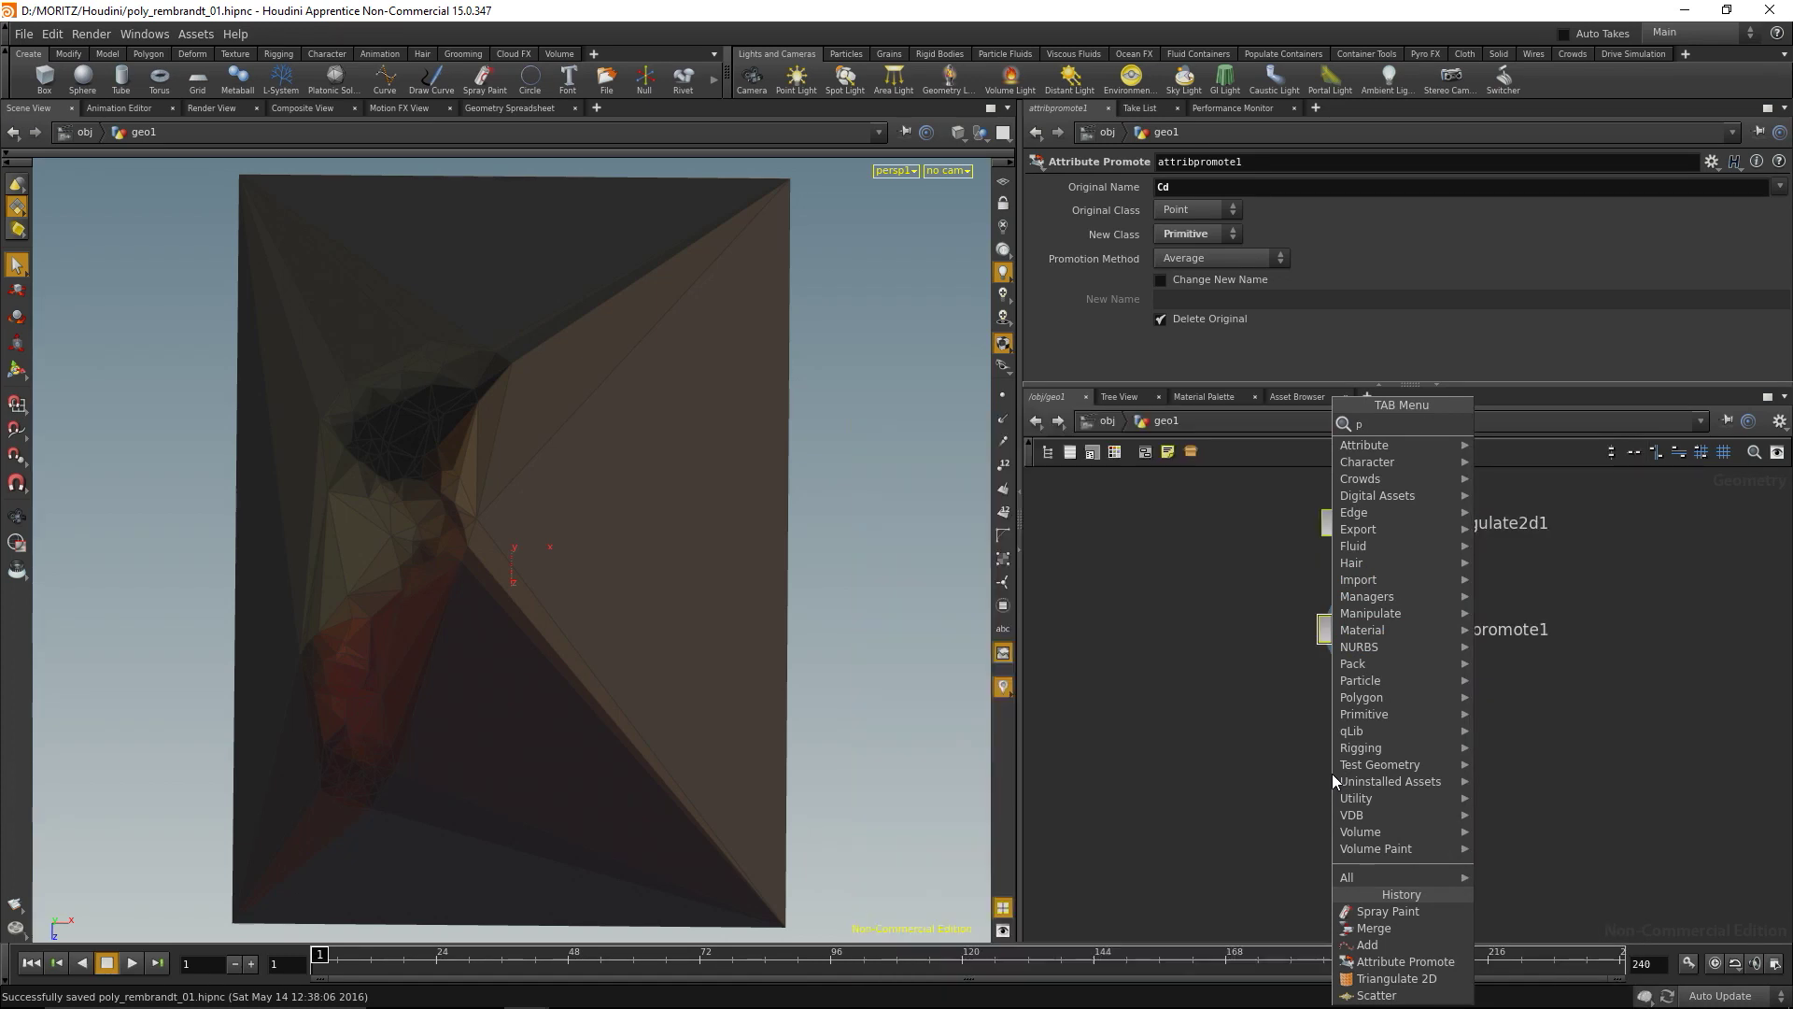
key("BackSpace")
key("BackSpace")
key("BackSpace")
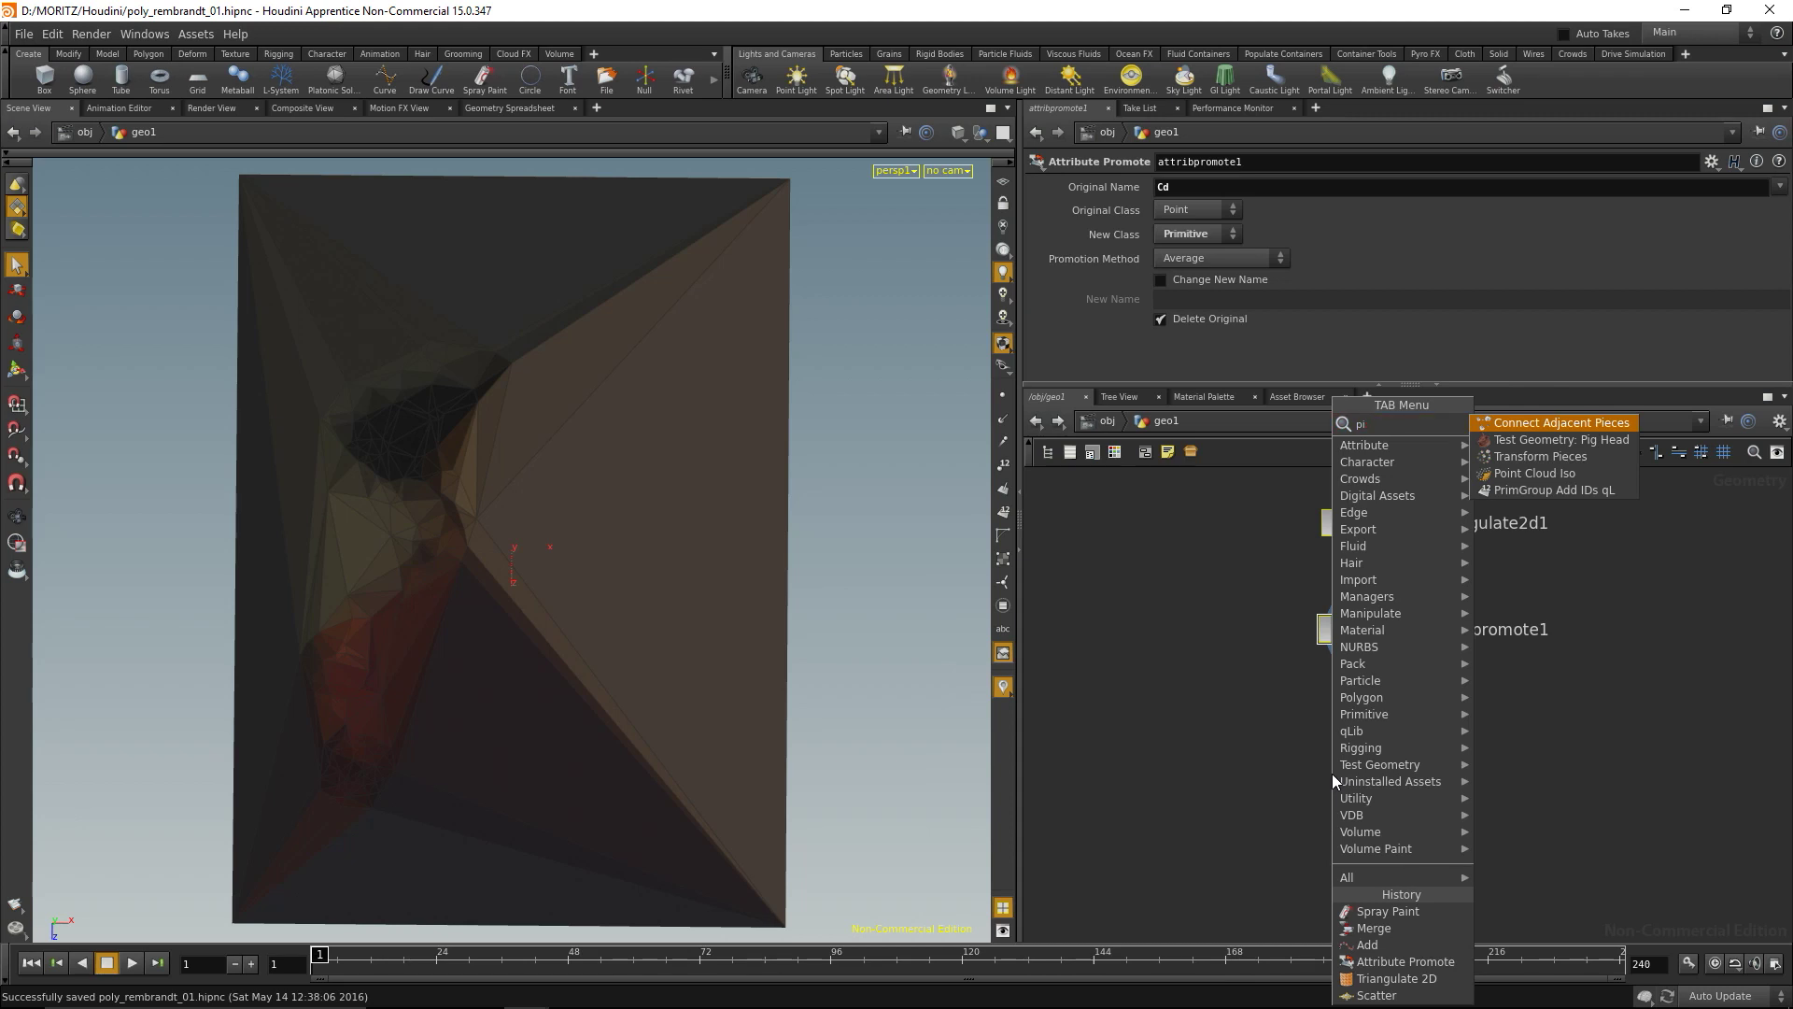
type("ointvop")
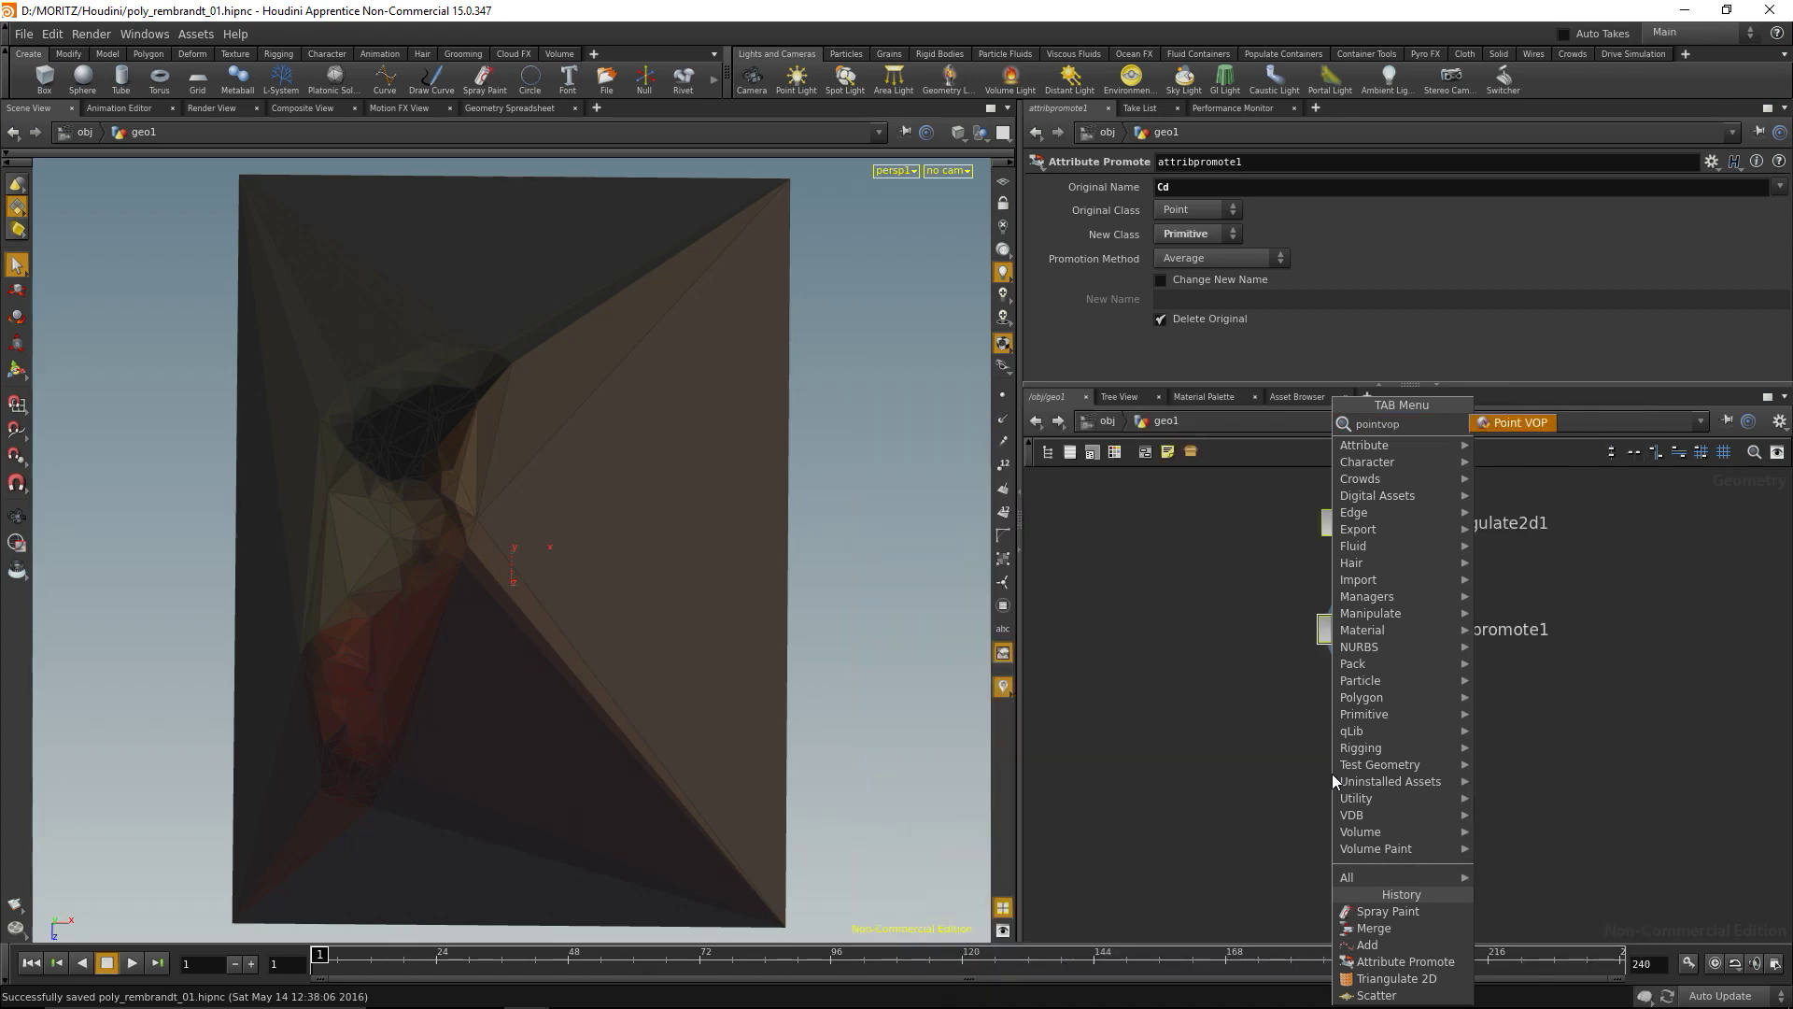
key("Return")
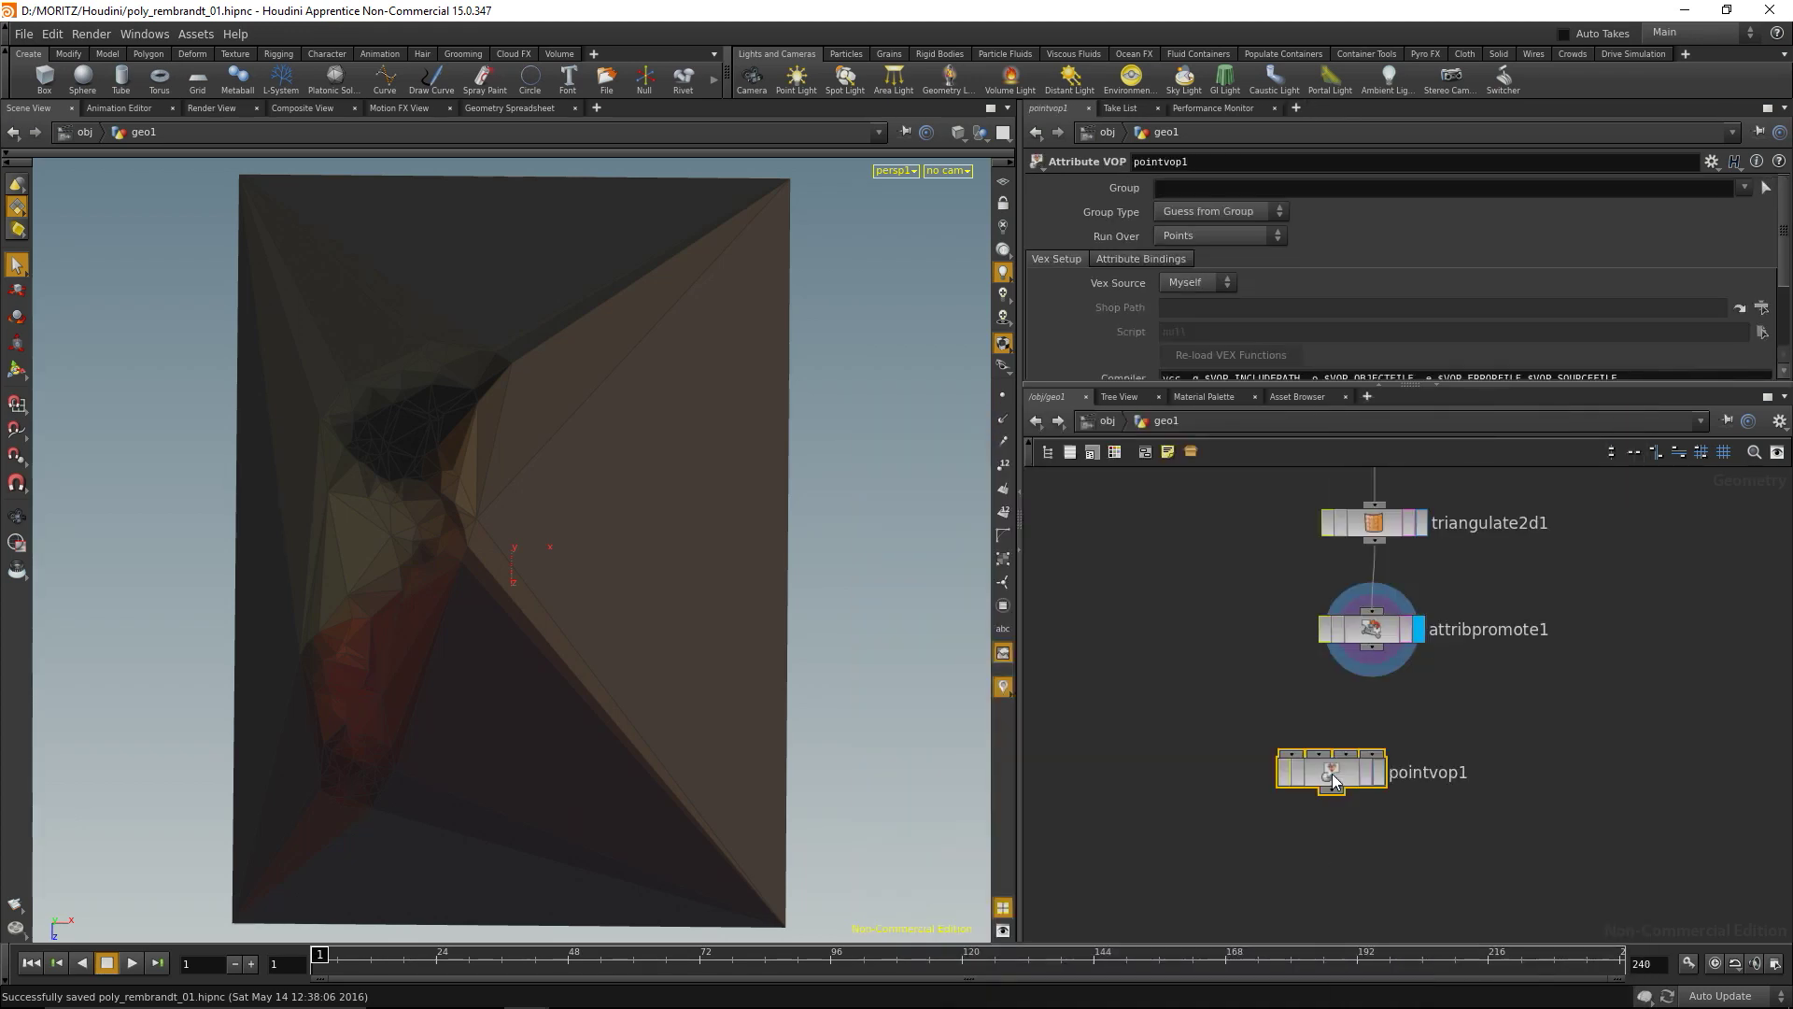
left_click(1371, 754)
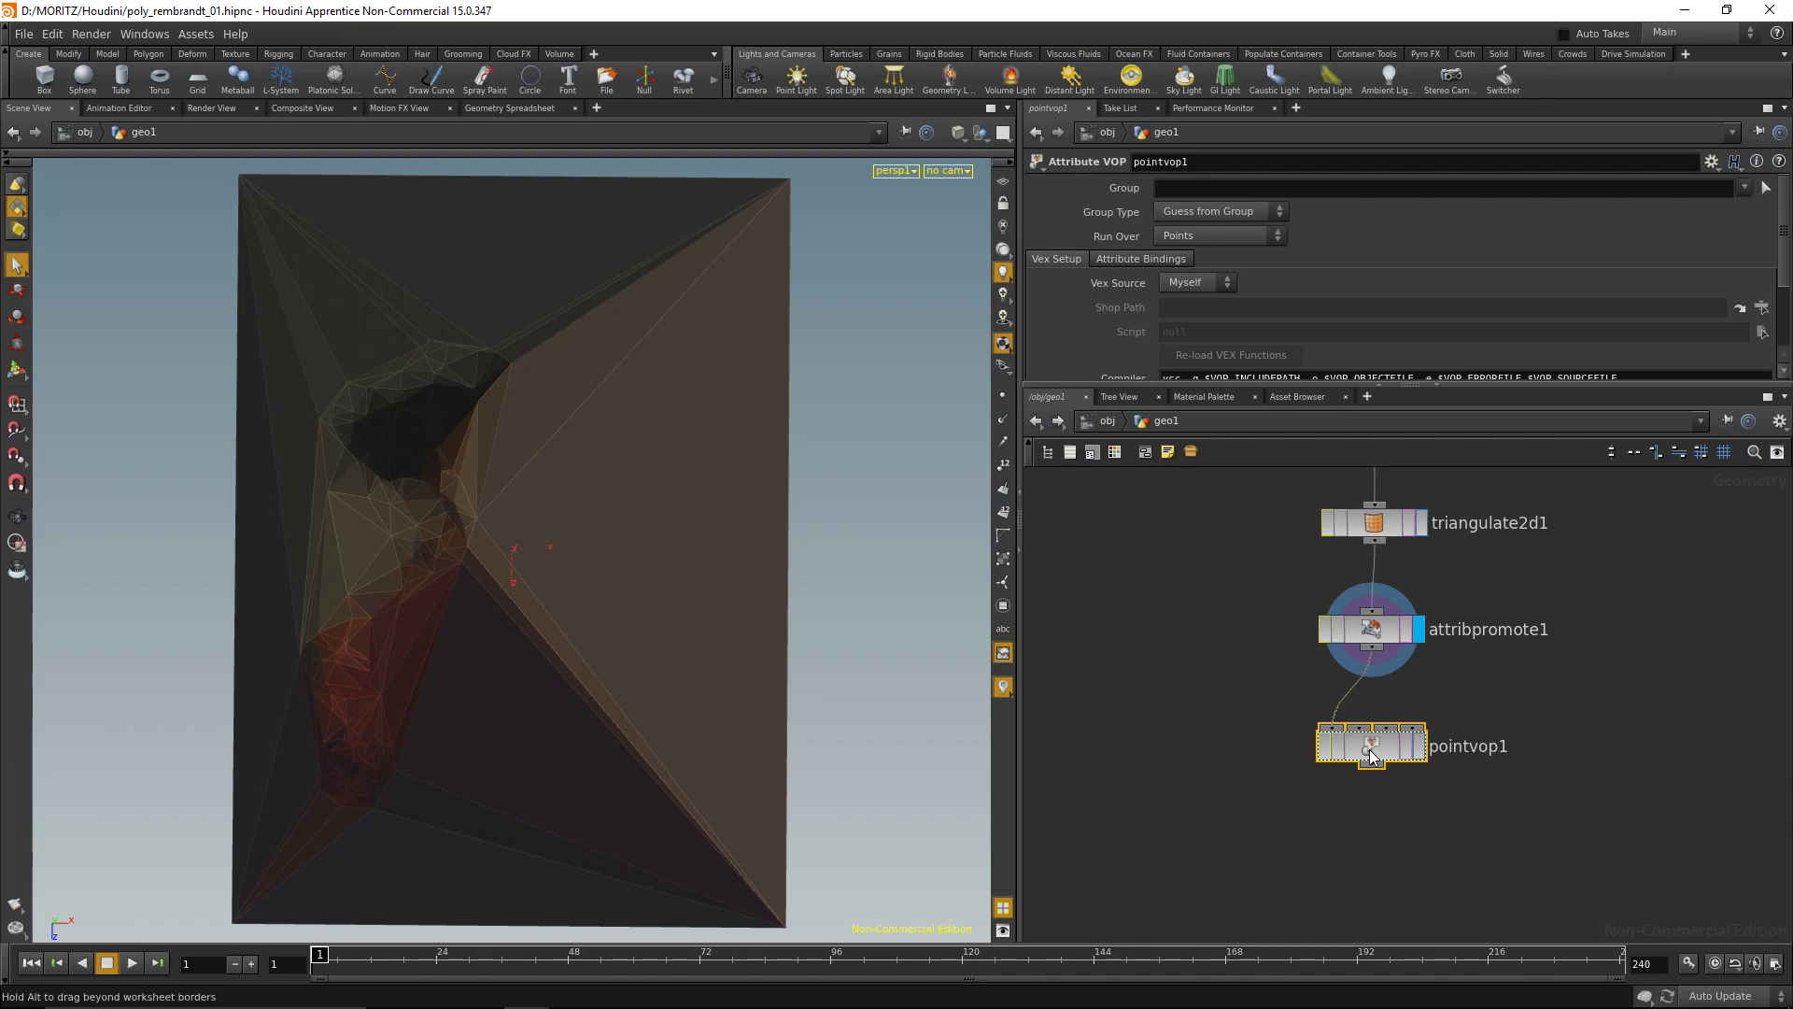
Enter the pointvop1 network and move the geometryvopoutput1 node farther from geometryvopglobal1 to make room between them
double_click(1370, 755)
scroll(1399, 747, "up", 5)
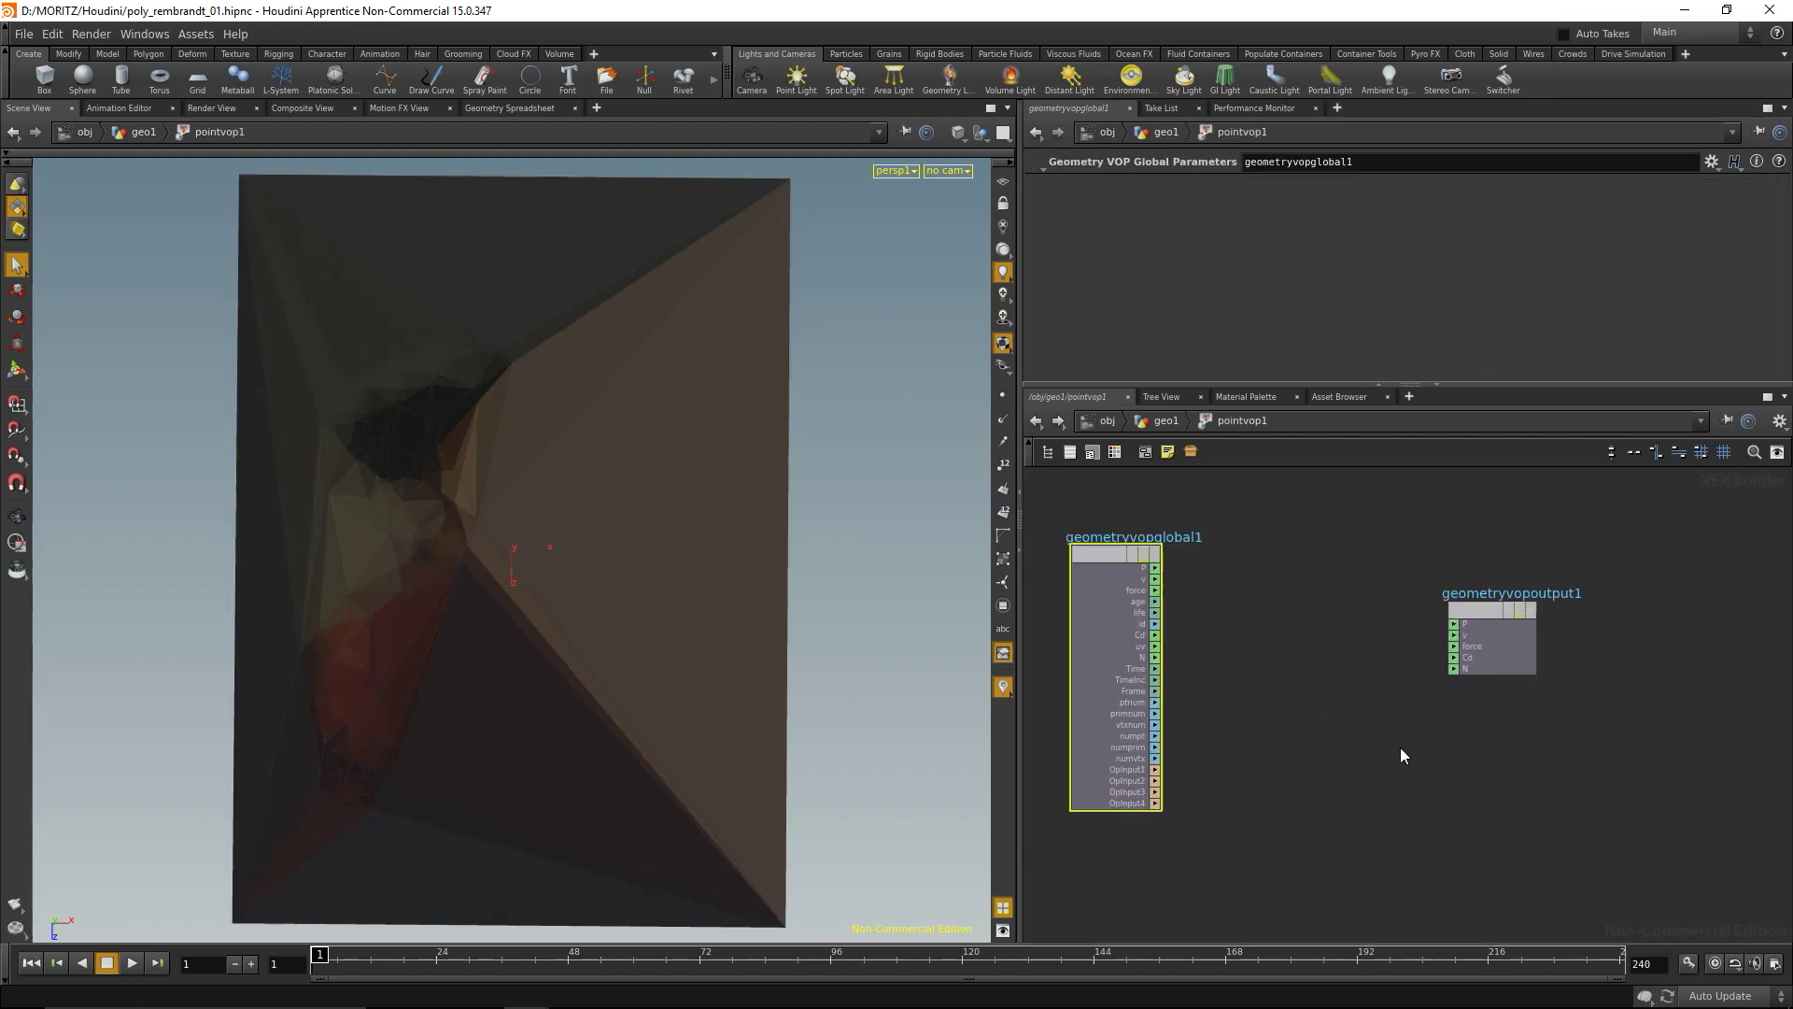
middle_click_drag(1398, 764, 1399, 779)
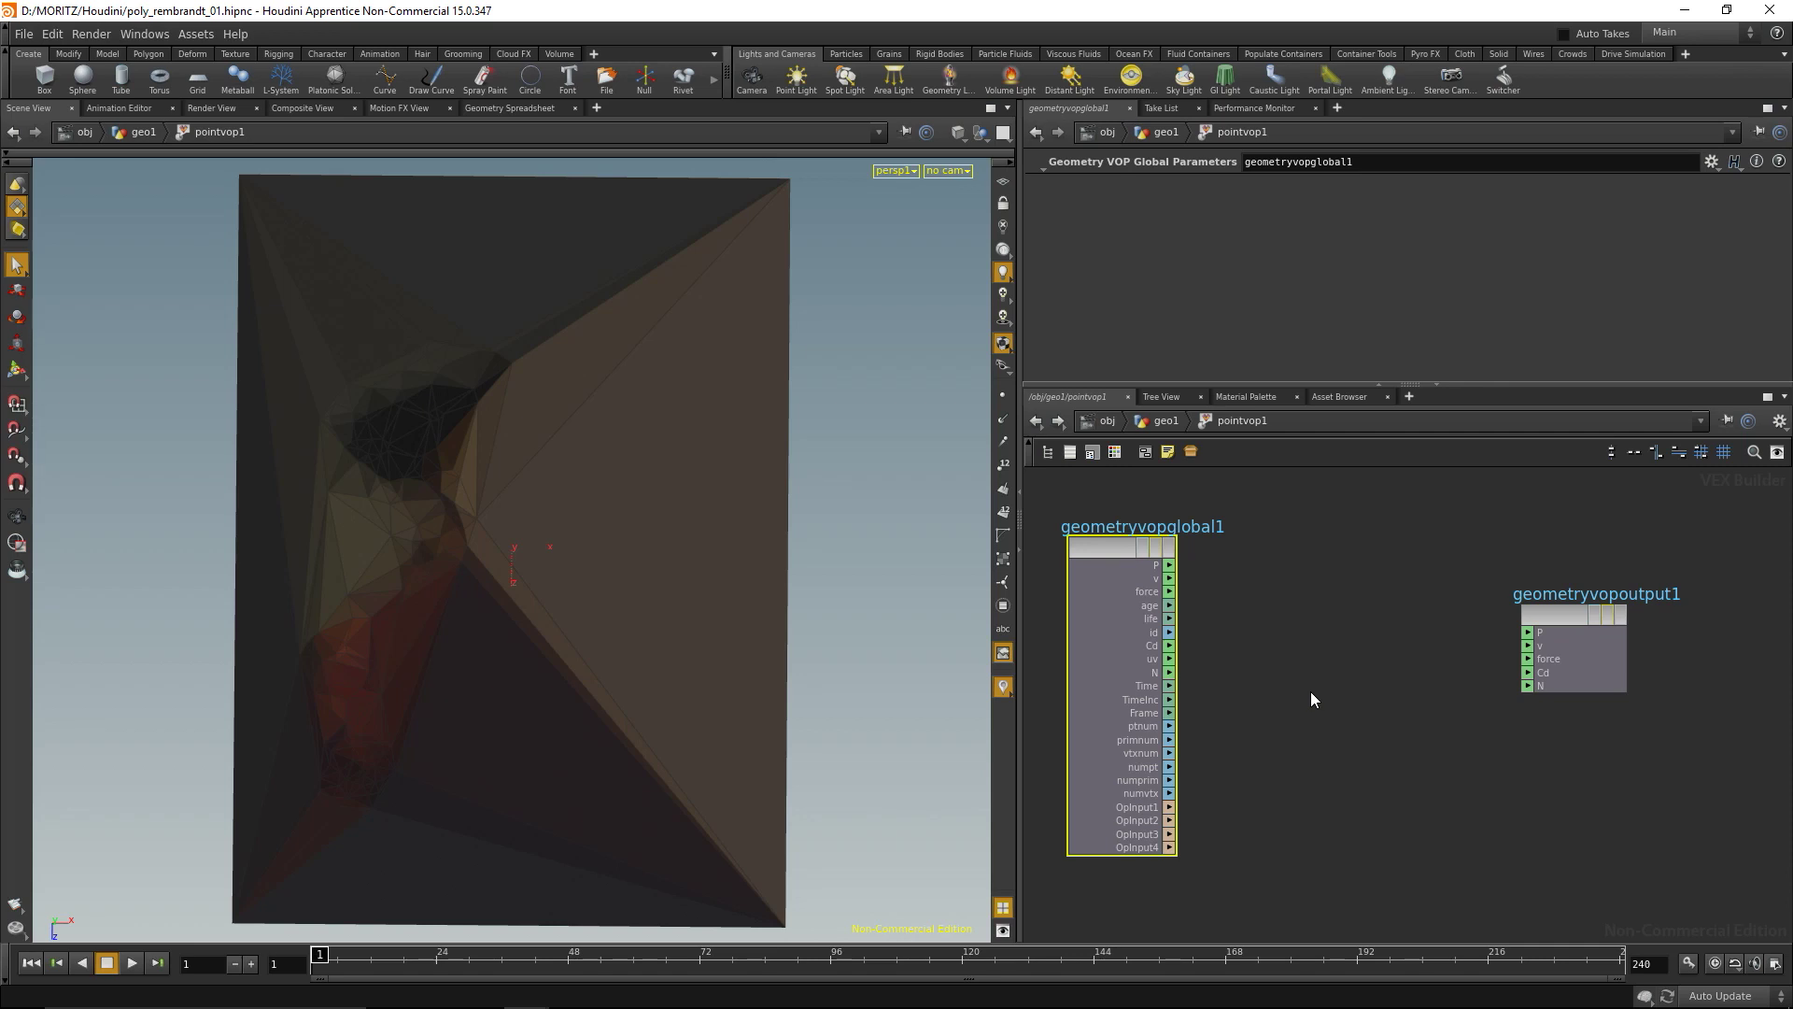
left_click_drag(1575, 594, 1661, 580)
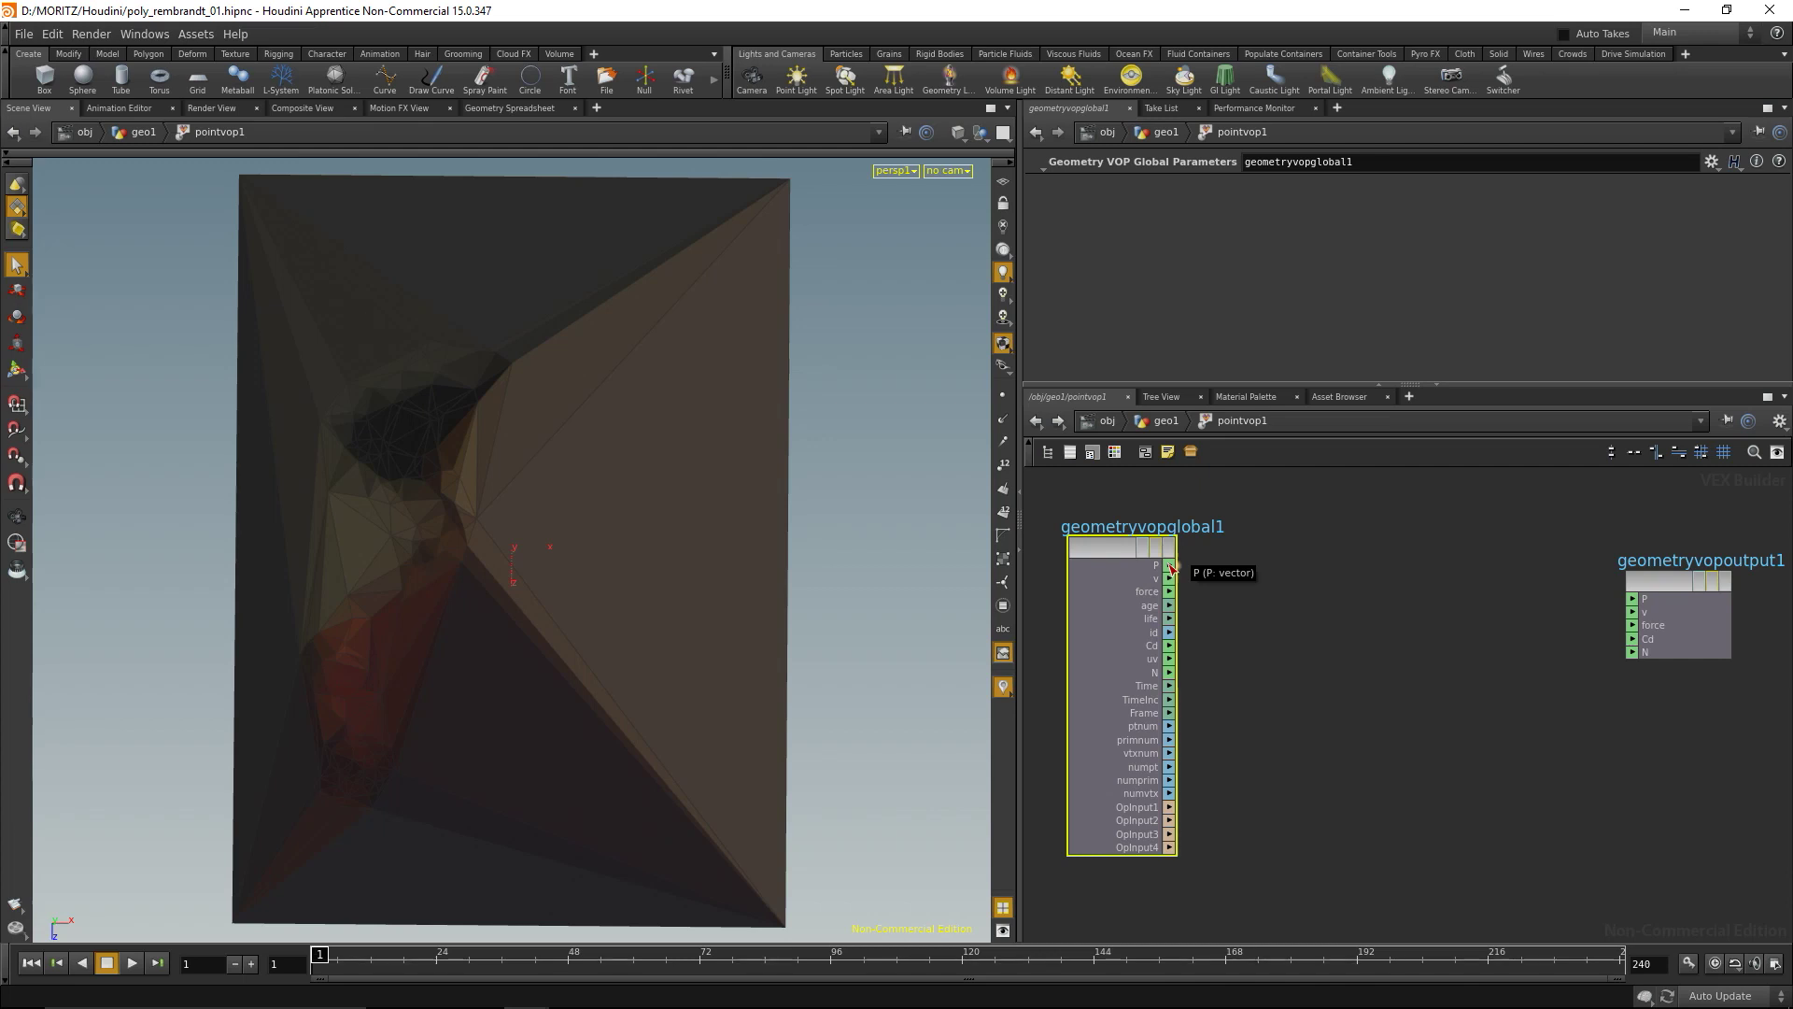
Add a Vector to Float node beside geometryvopglobal1 and connect the global P output to its vec input
left_click(1338, 641)
key("Tab")
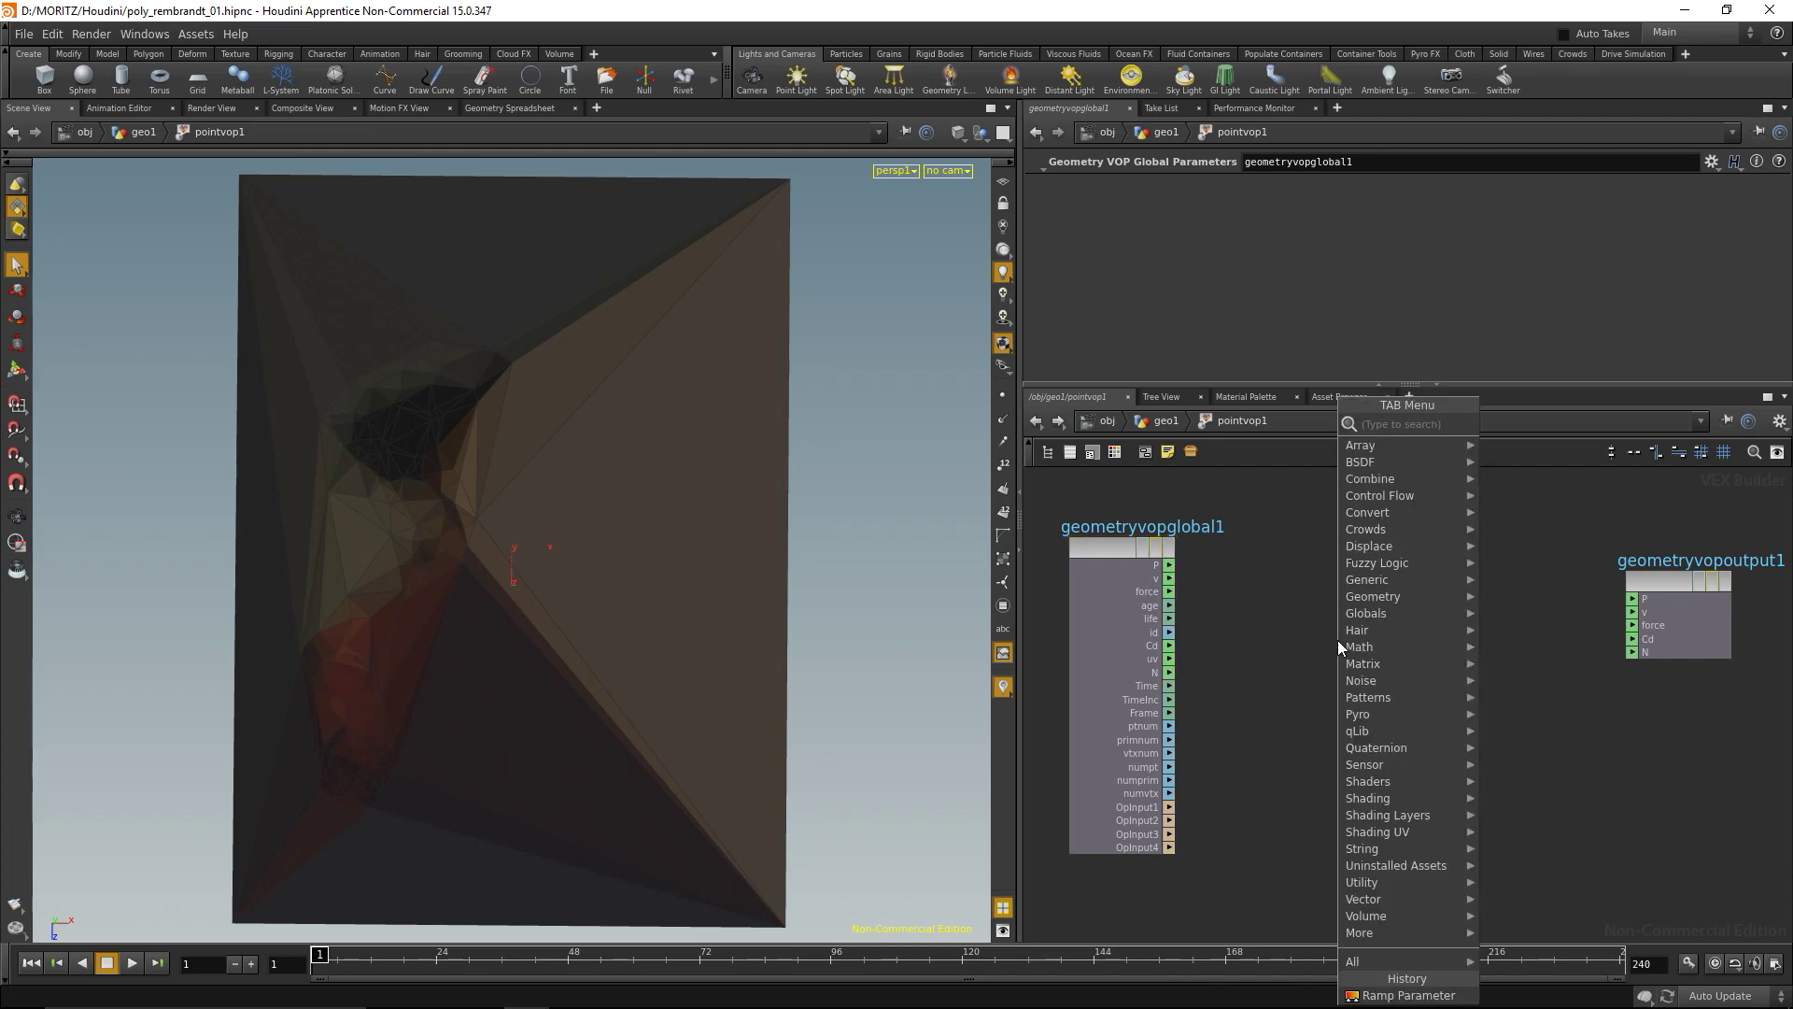
type("vecto")
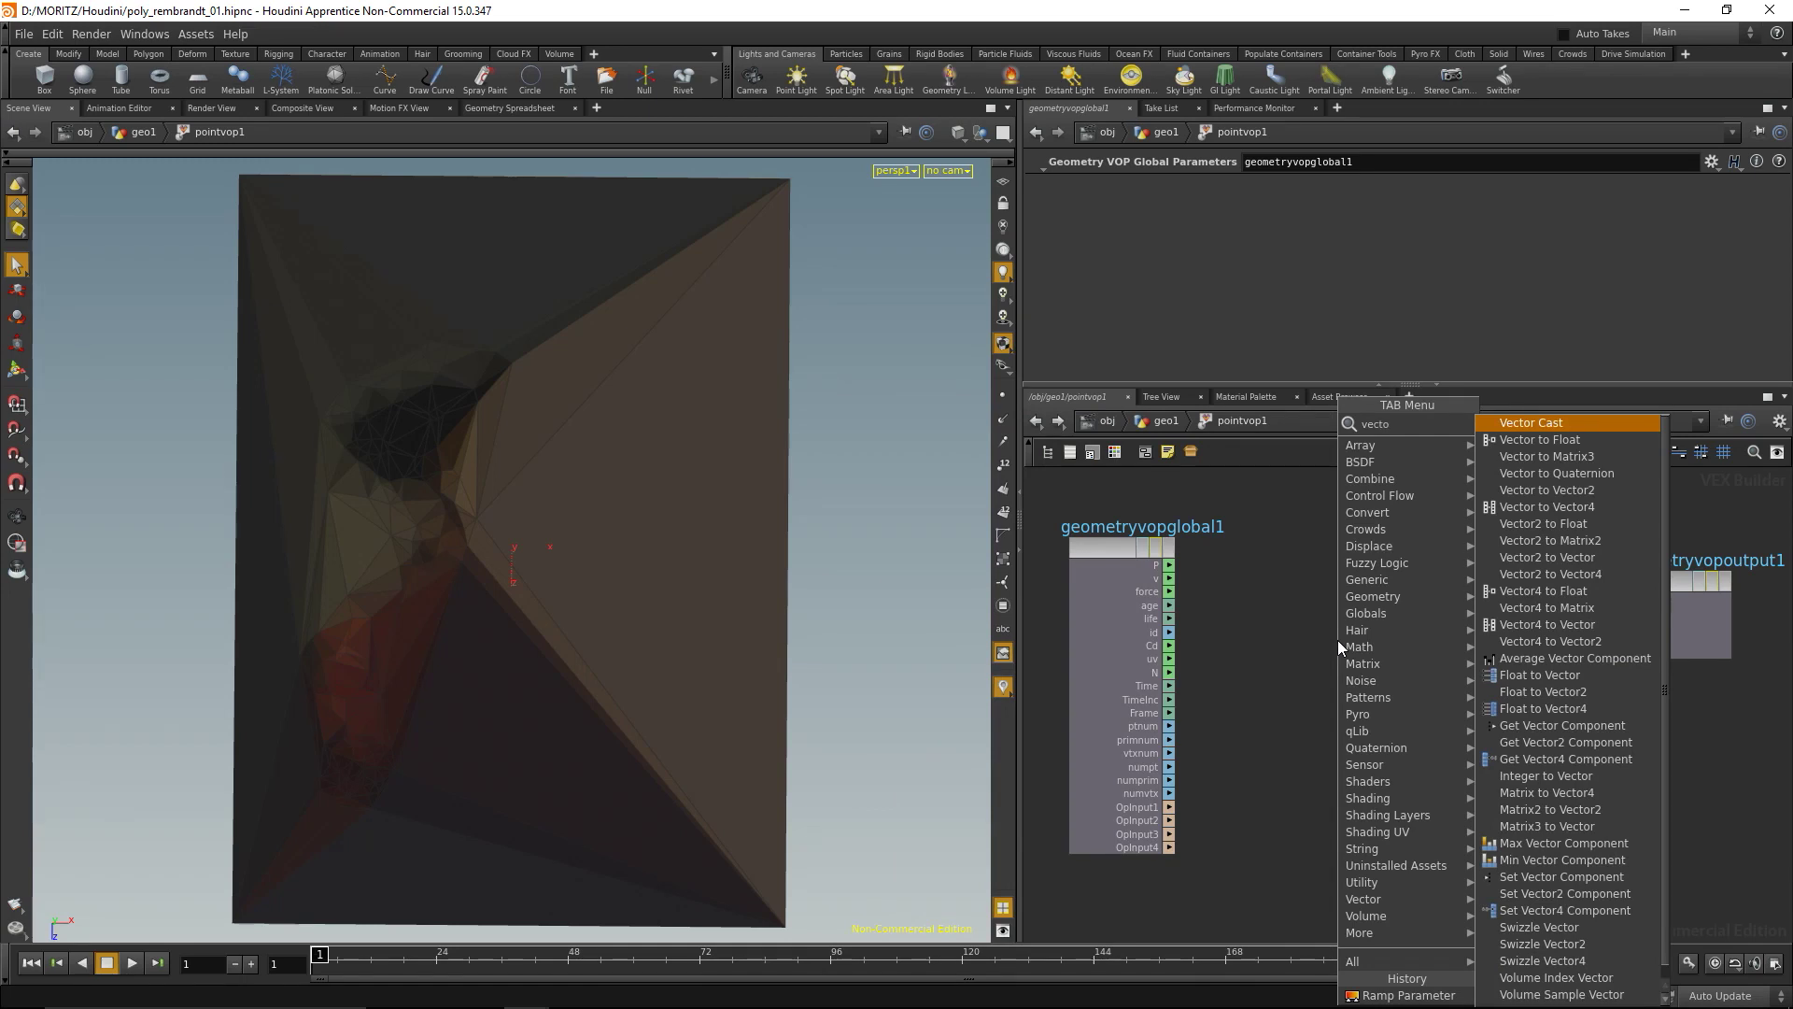
type("fl")
key("Return")
left_click(1337, 641)
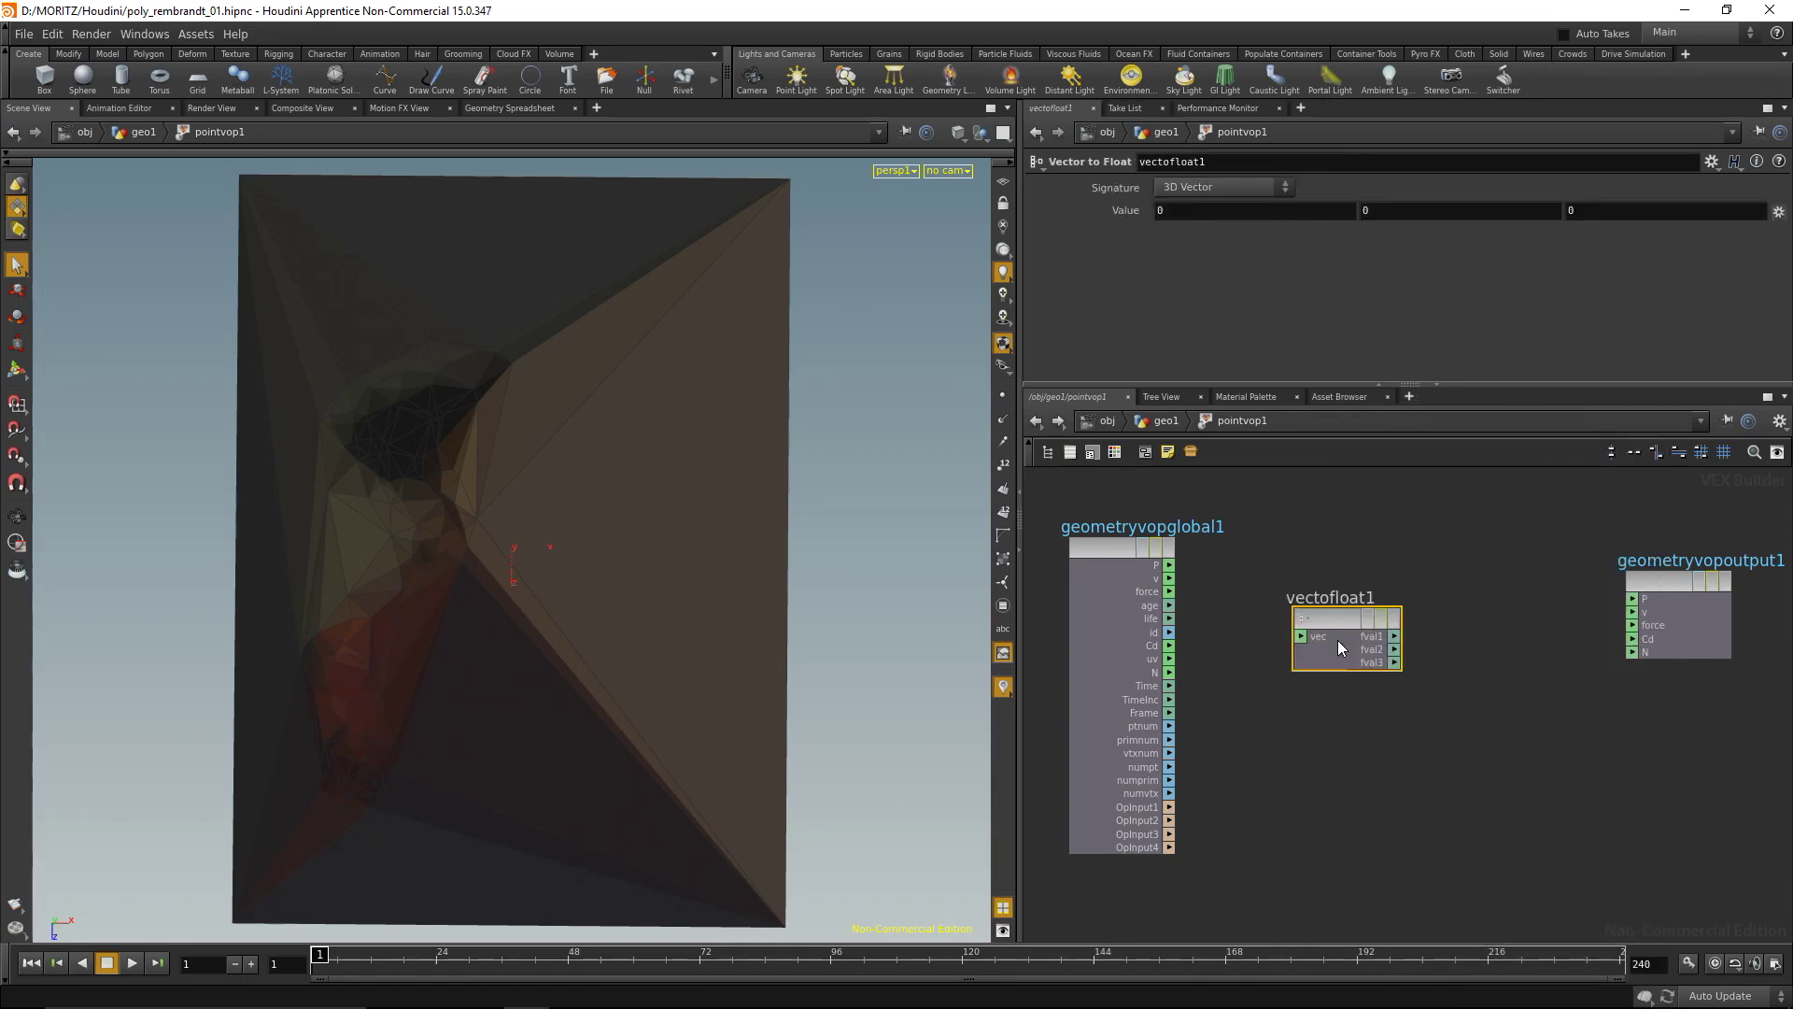
left_click(1299, 637)
left_click(1170, 566)
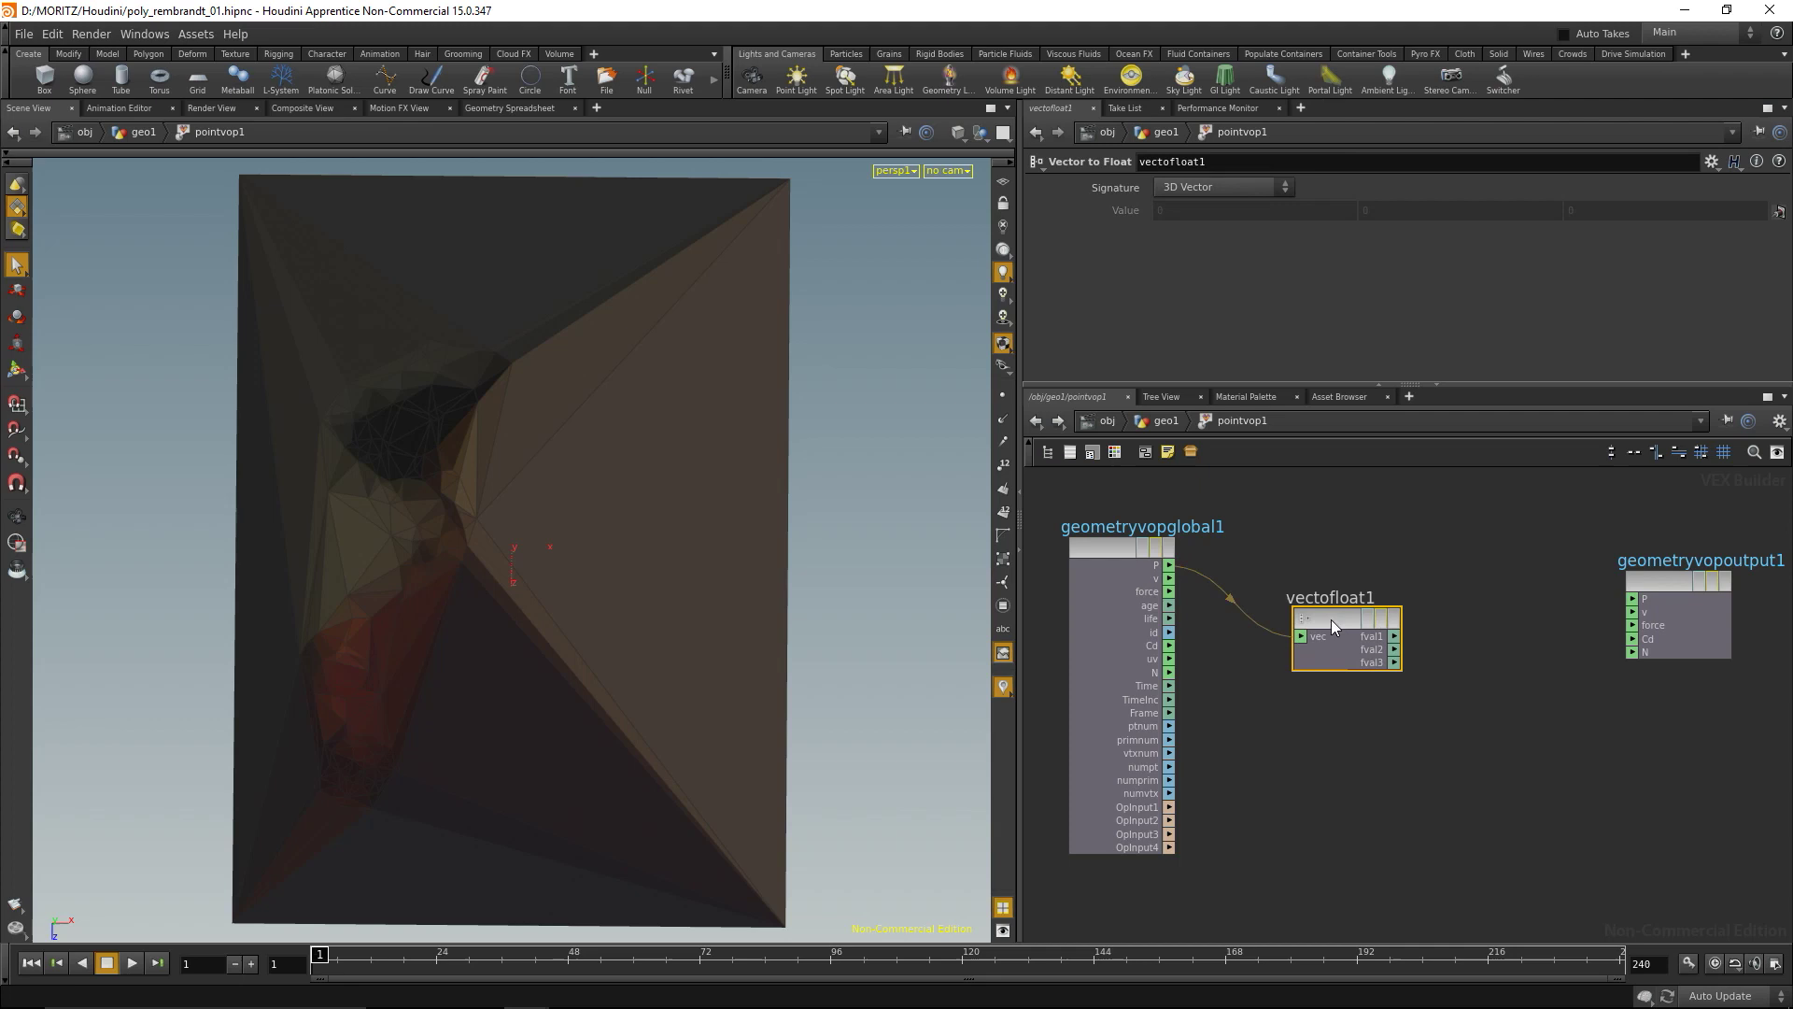
left_click_drag(1331, 619, 1260, 549)
Add a Float to Vector node before geometryvopoutput1 and connect its vec output to the P input there
left_click_drag(1710, 602, 1775, 581)
middle_click_drag(1585, 664, 1495, 710)
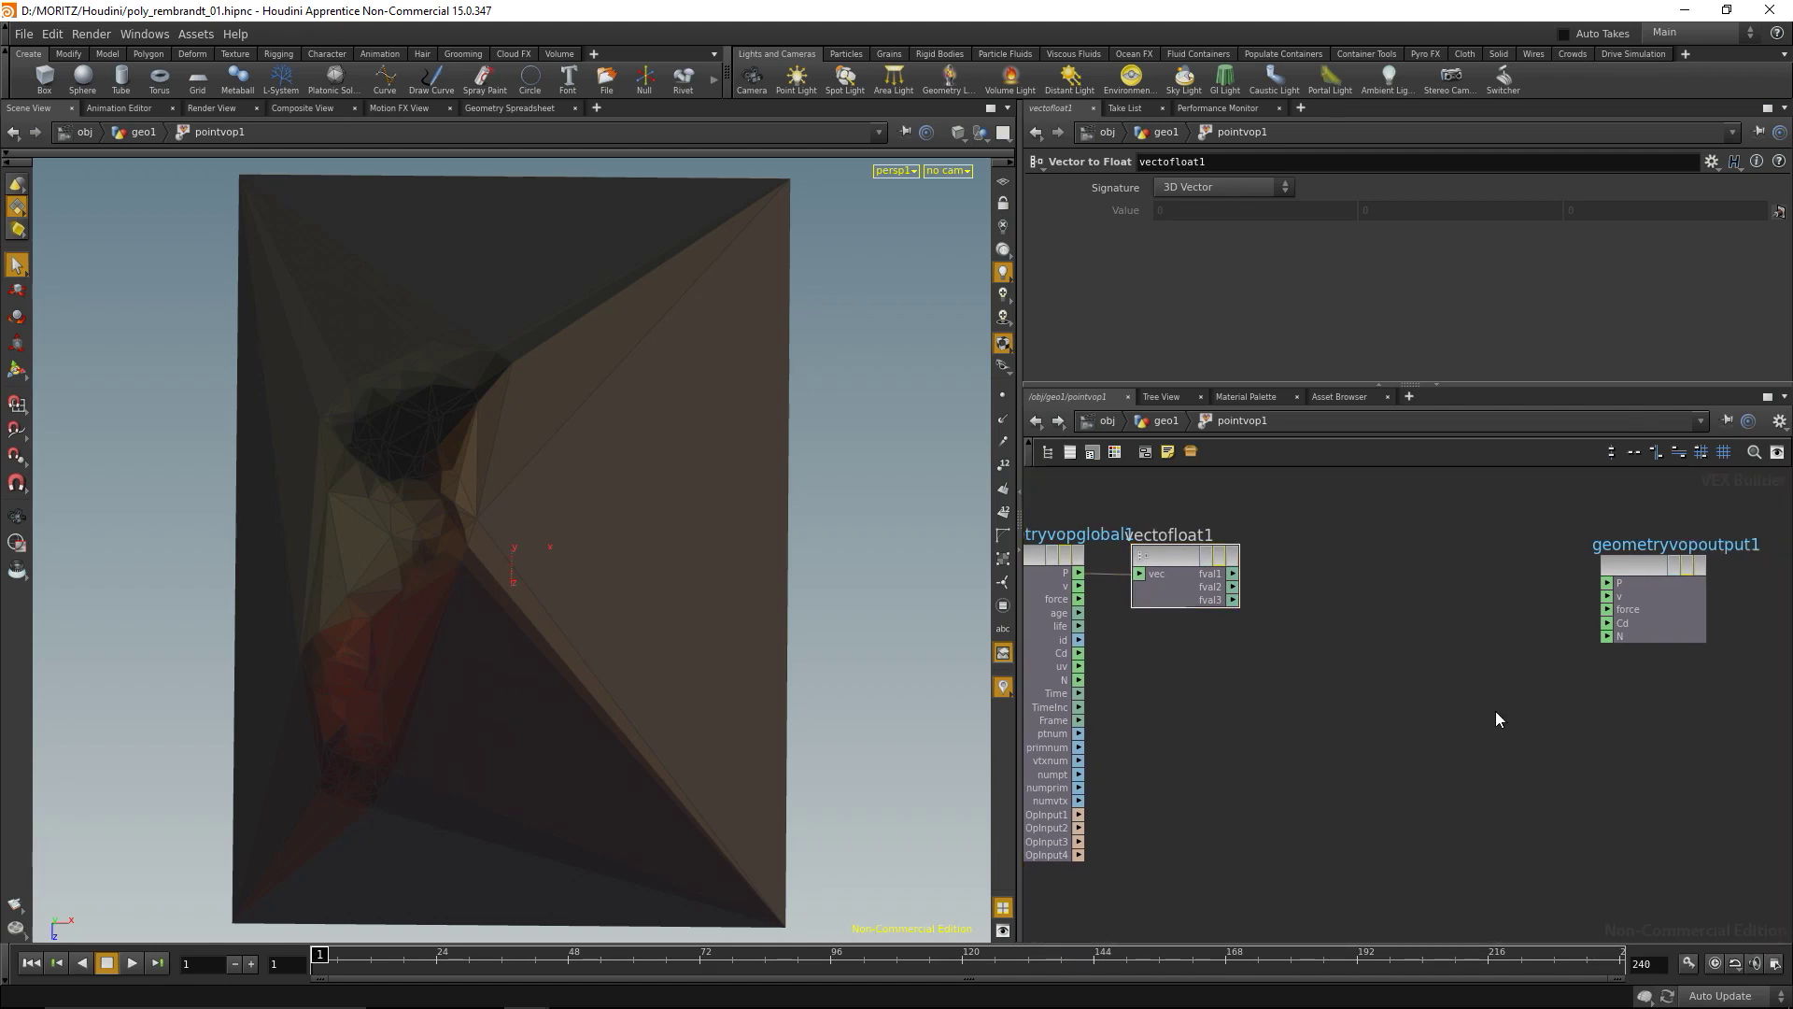
key("Tab")
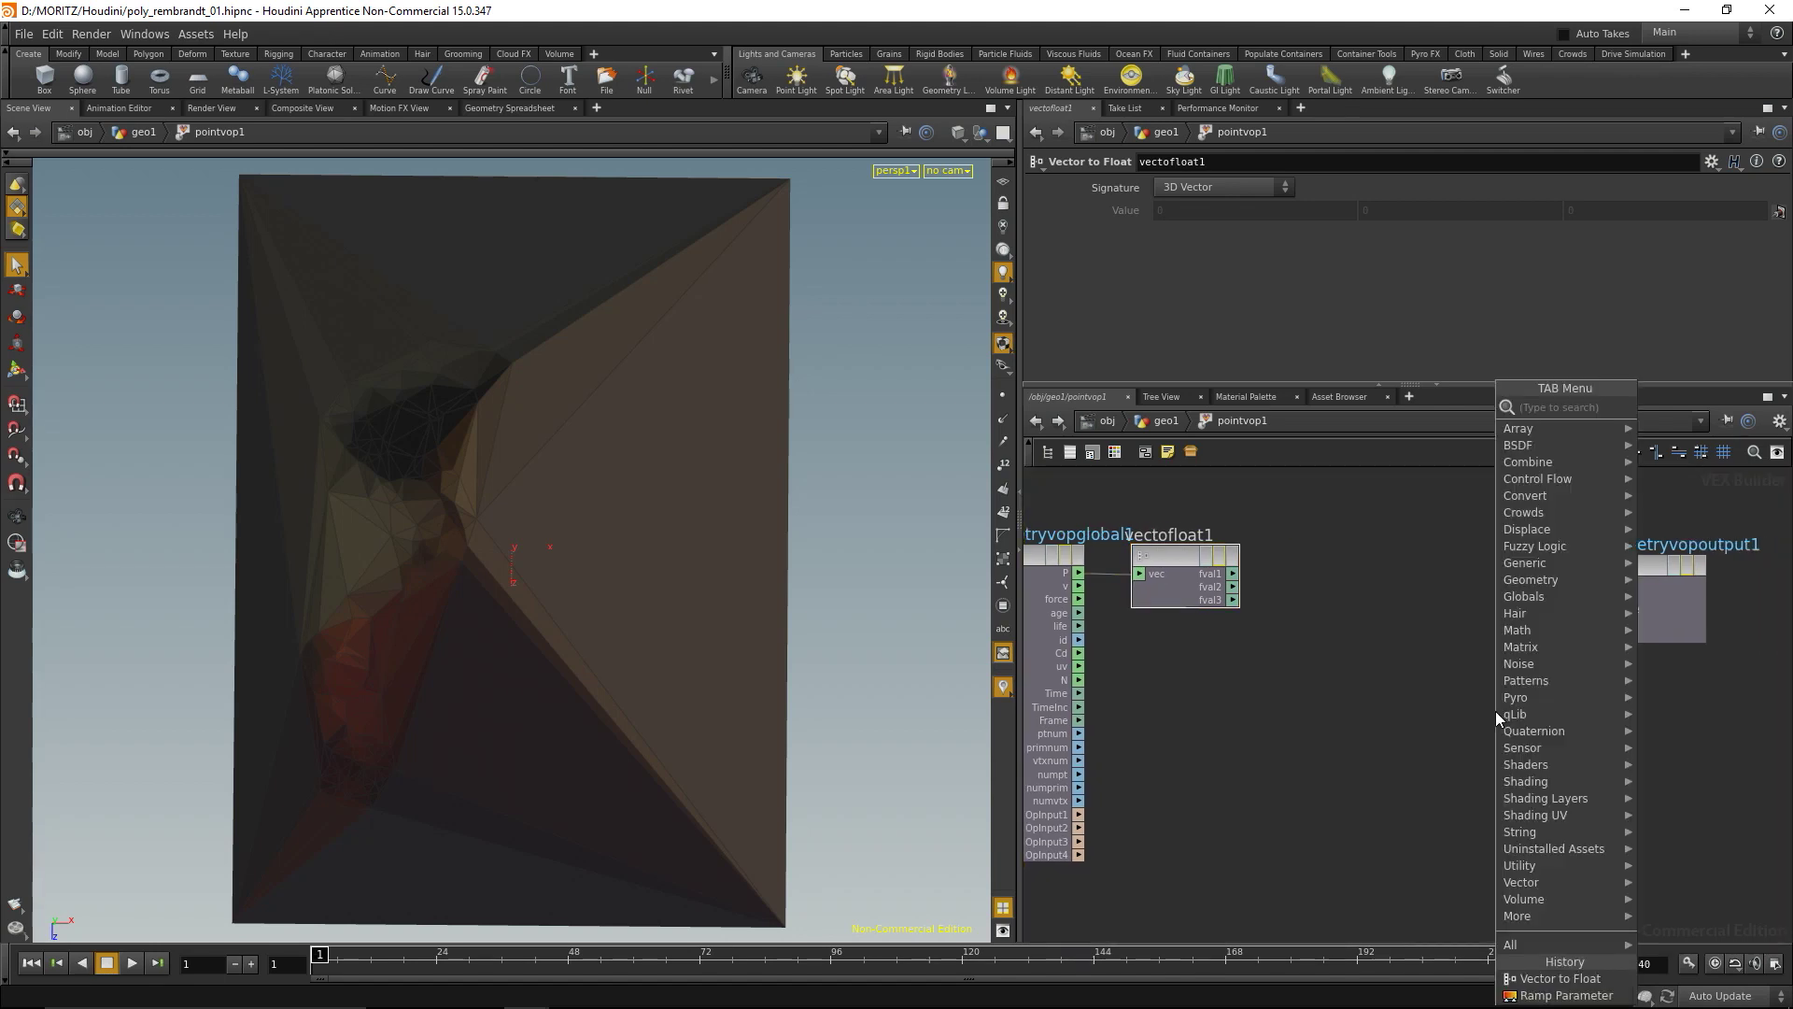
type("floatov")
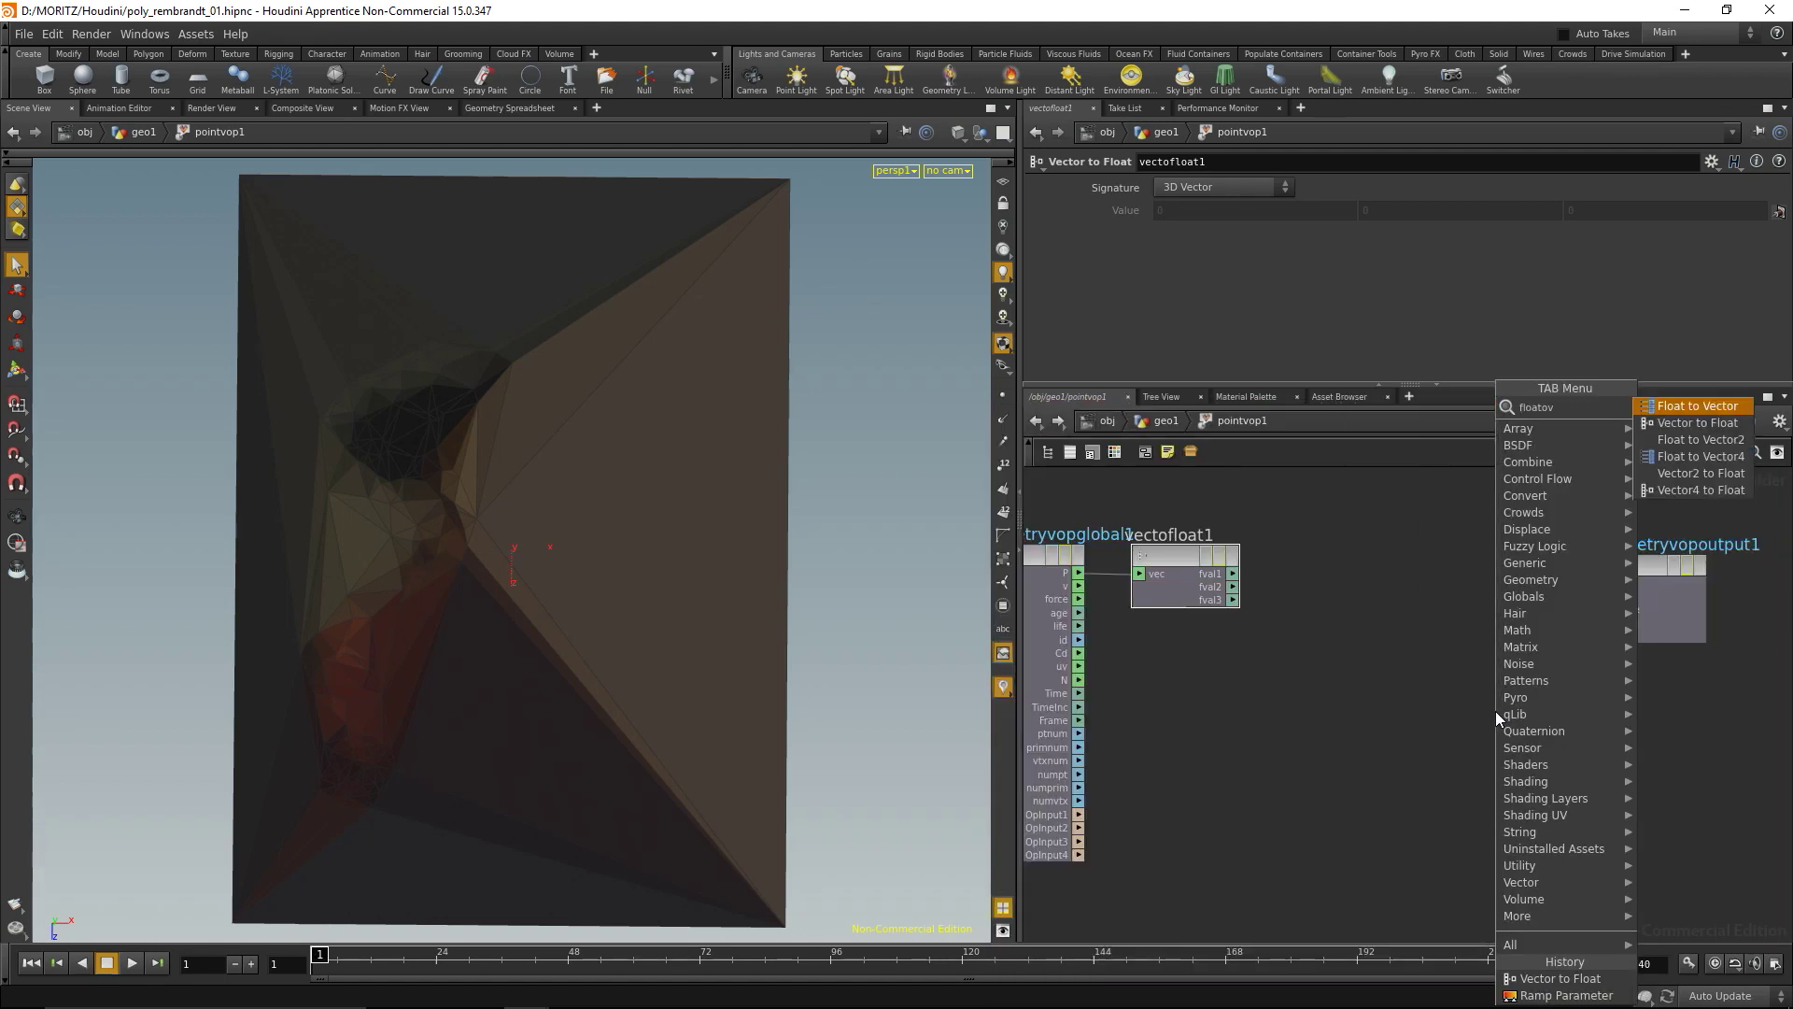
key("Return")
left_click(1494, 710)
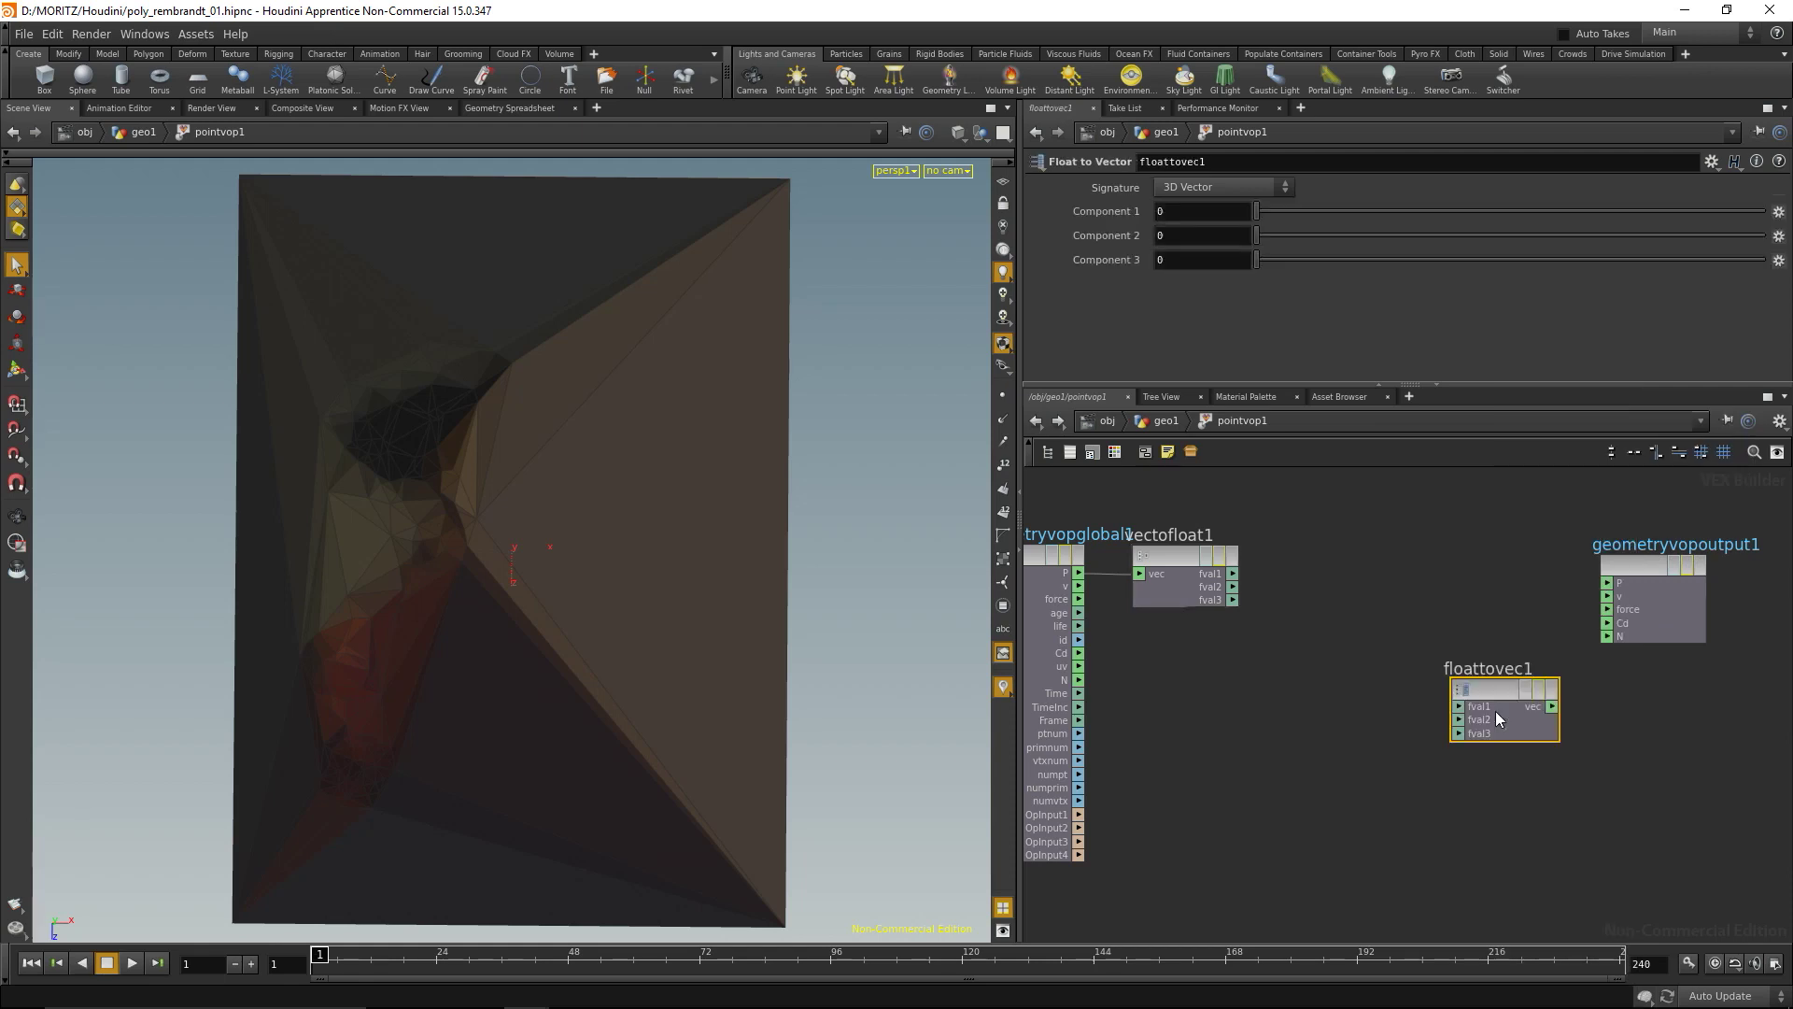
left_click(1497, 581)
left_click_drag(1551, 579, 1631, 563)
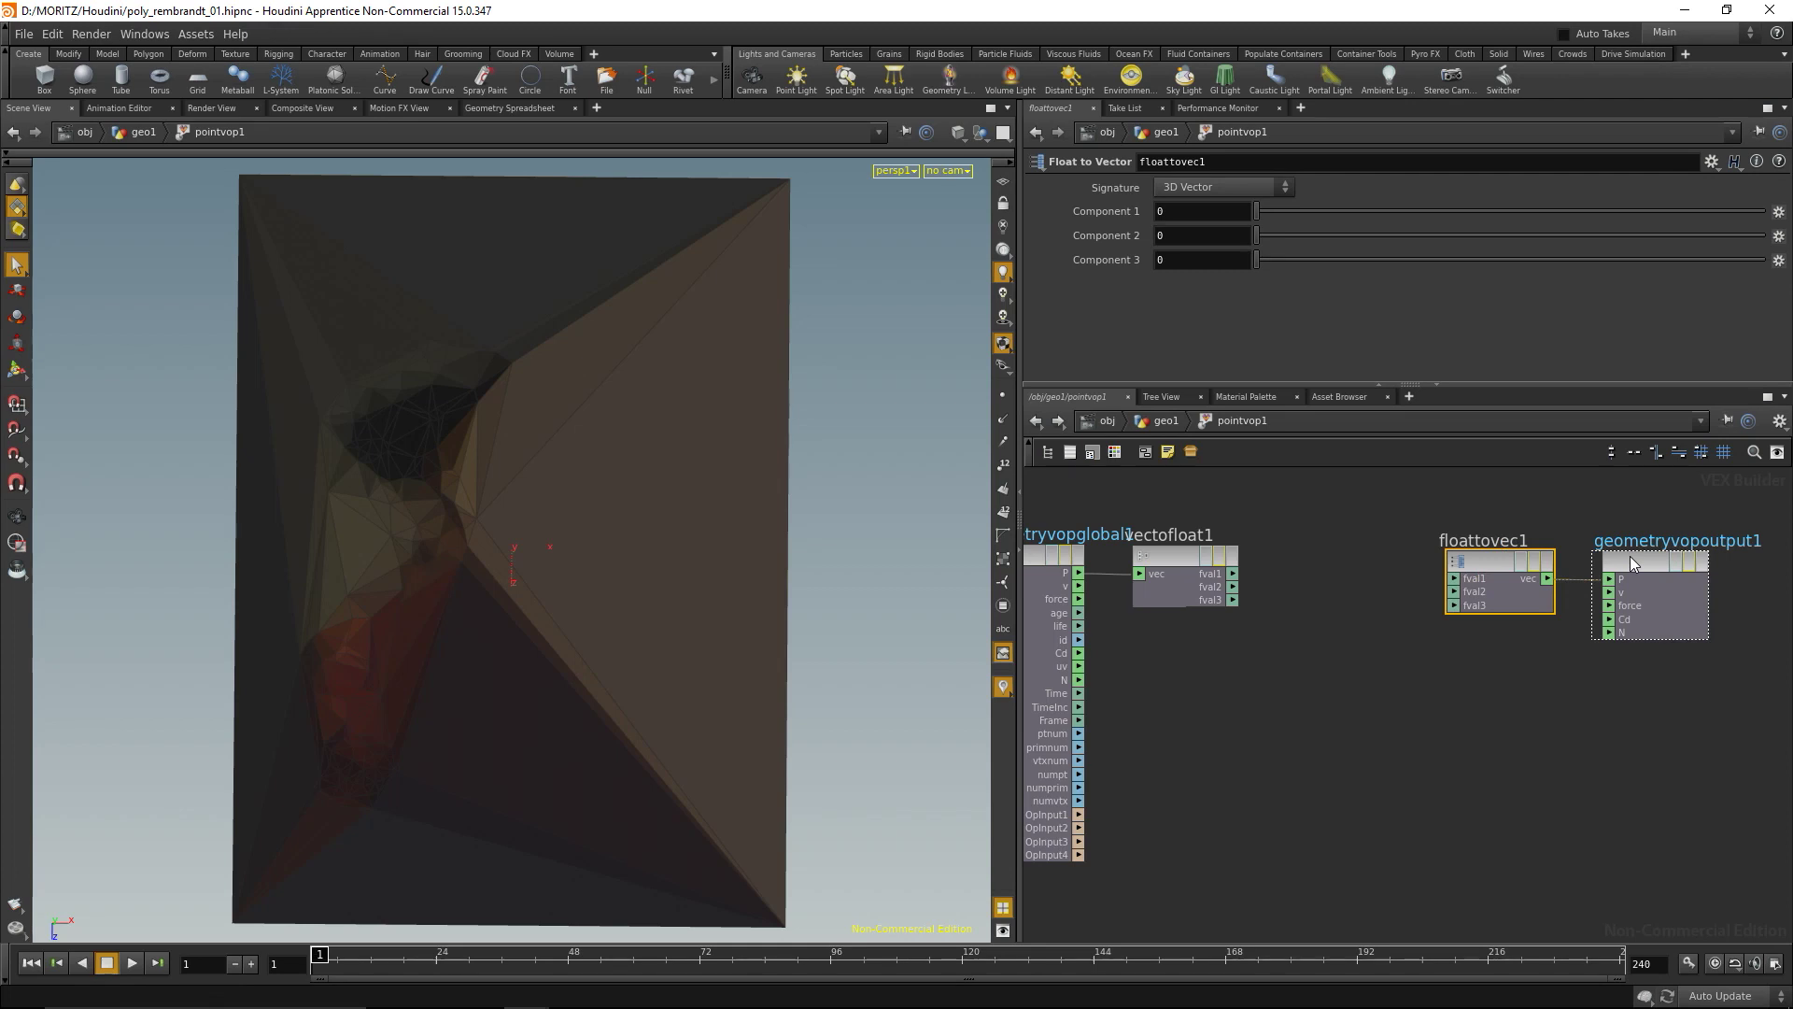
Connect vectofloat1's fval1 and fval3 outputs to the matching fval1 and fval3 inputs of floattovec1
middle_click_drag(1393, 747, 1269, 642)
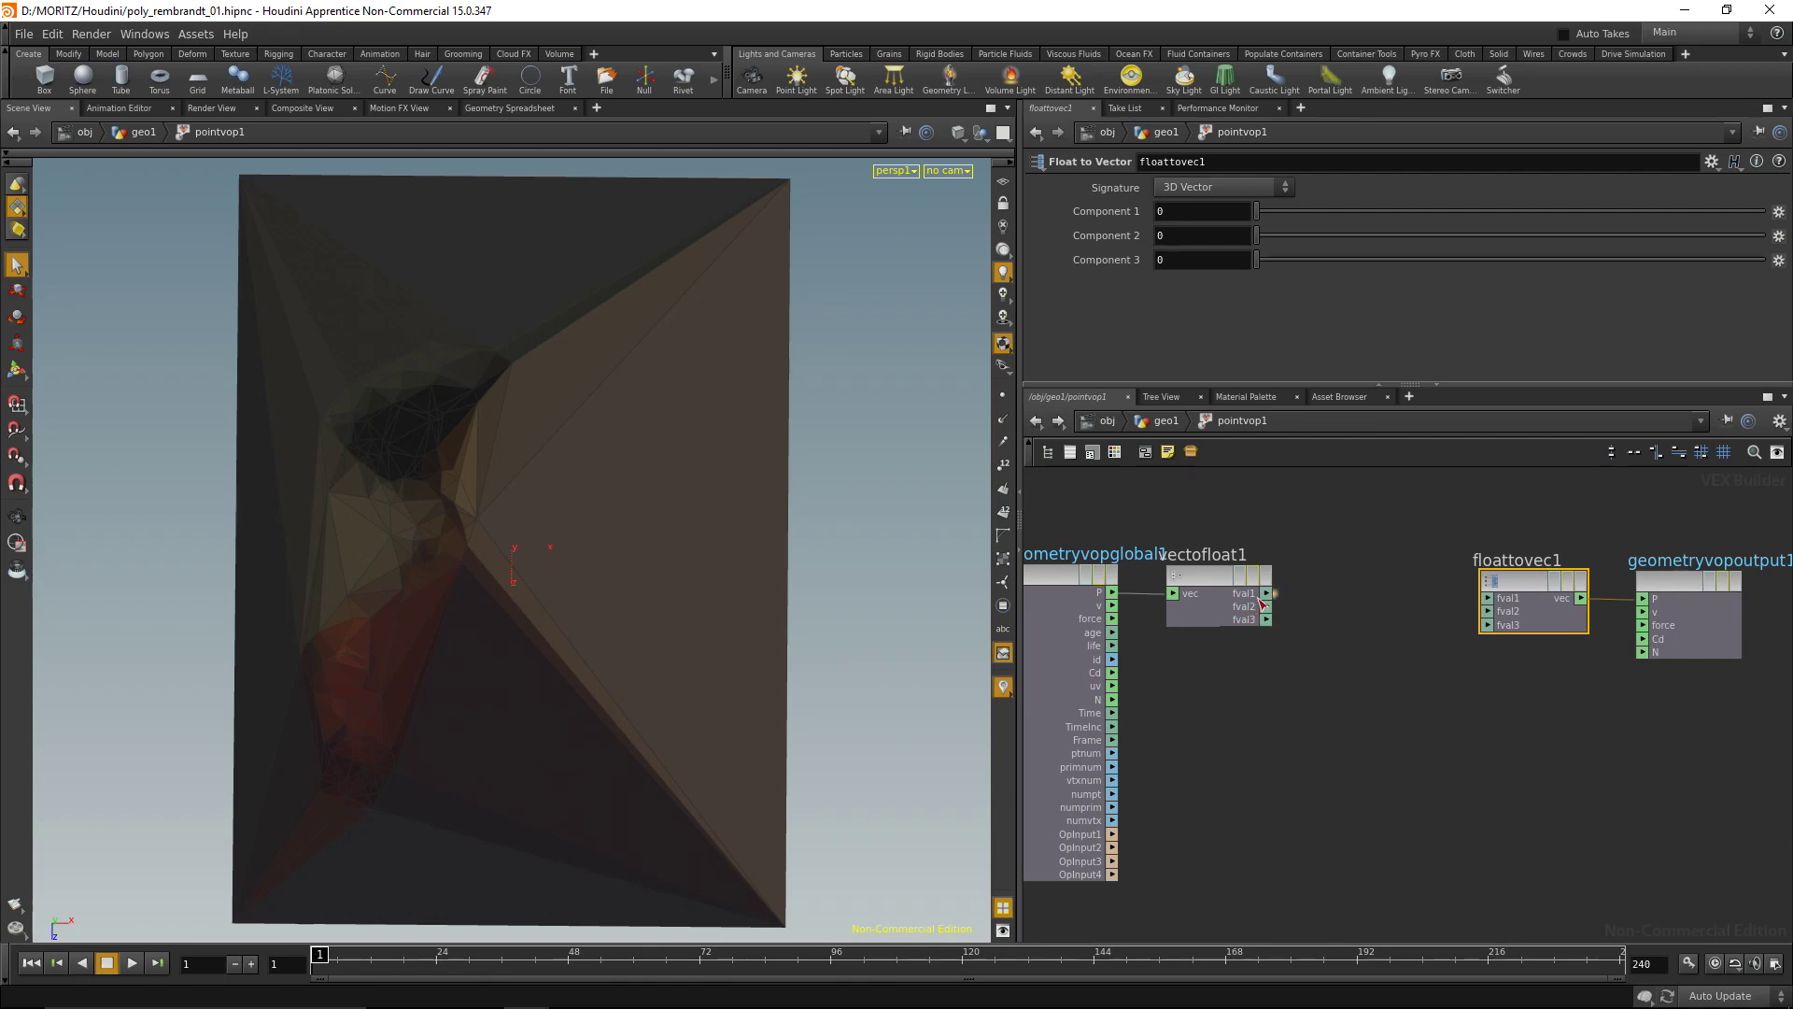
left_click_drag(1266, 593, 1488, 598)
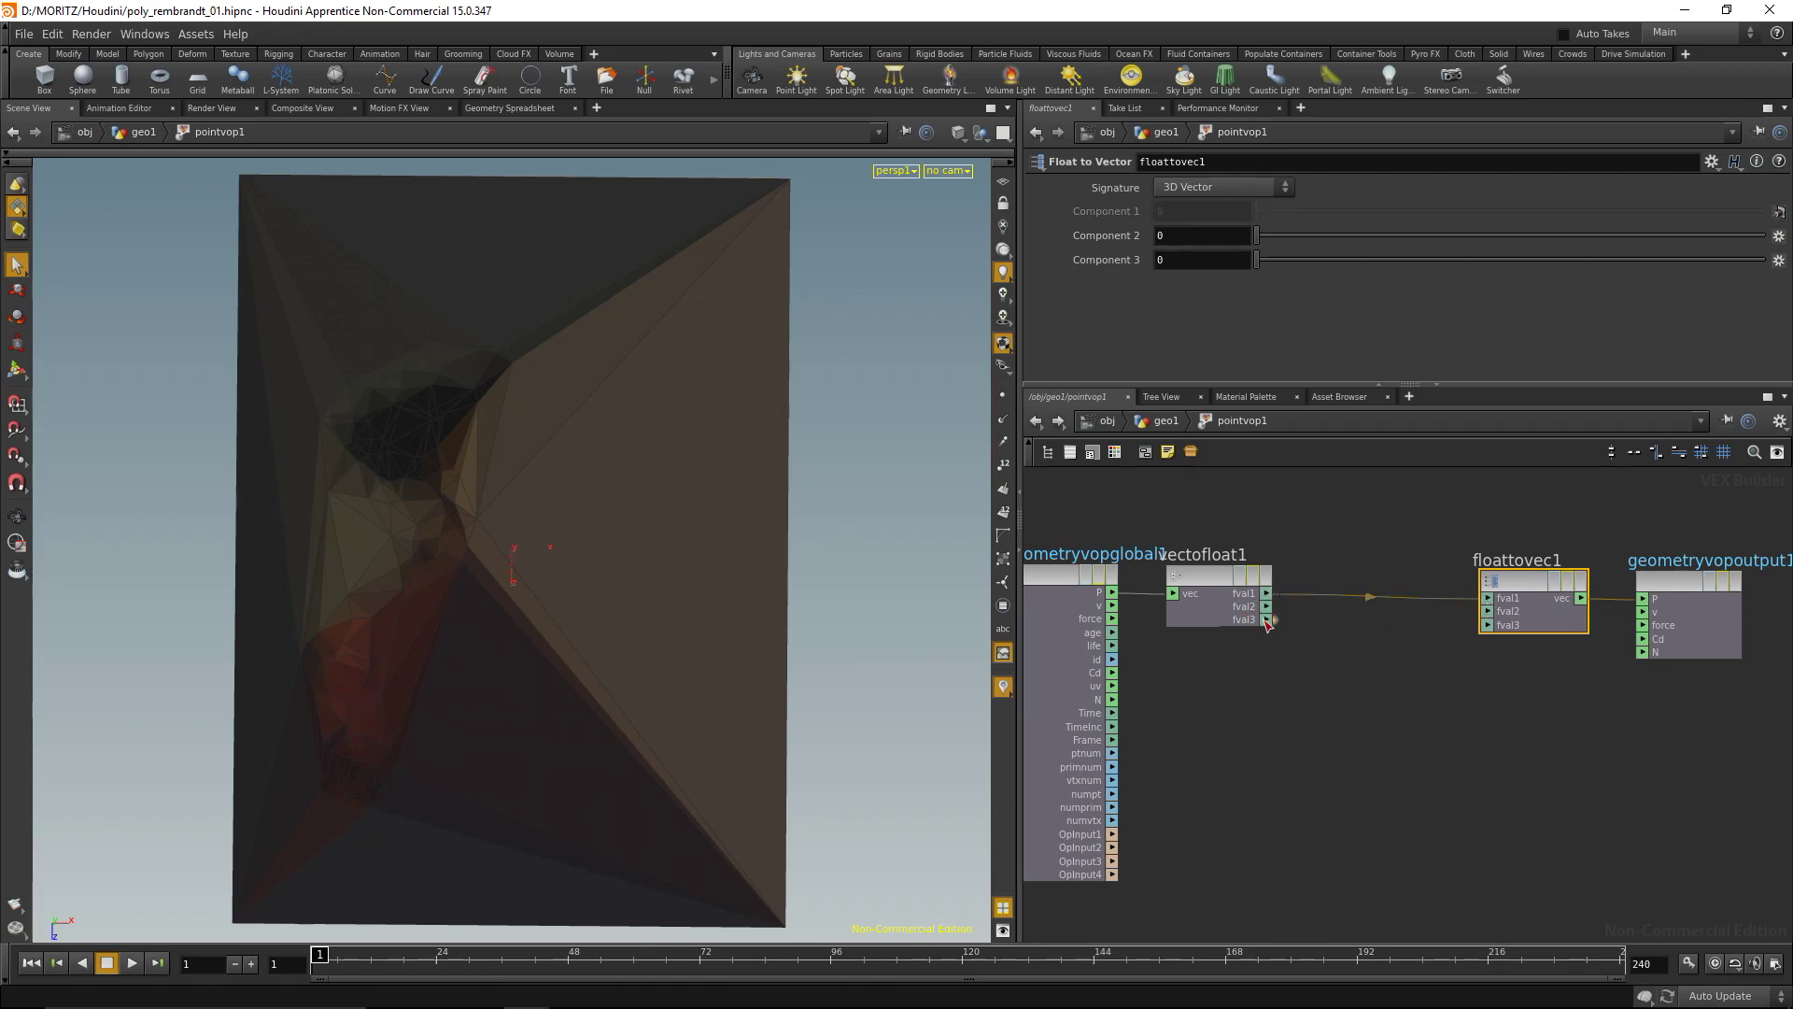
left_click_drag(1268, 624, 1489, 624)
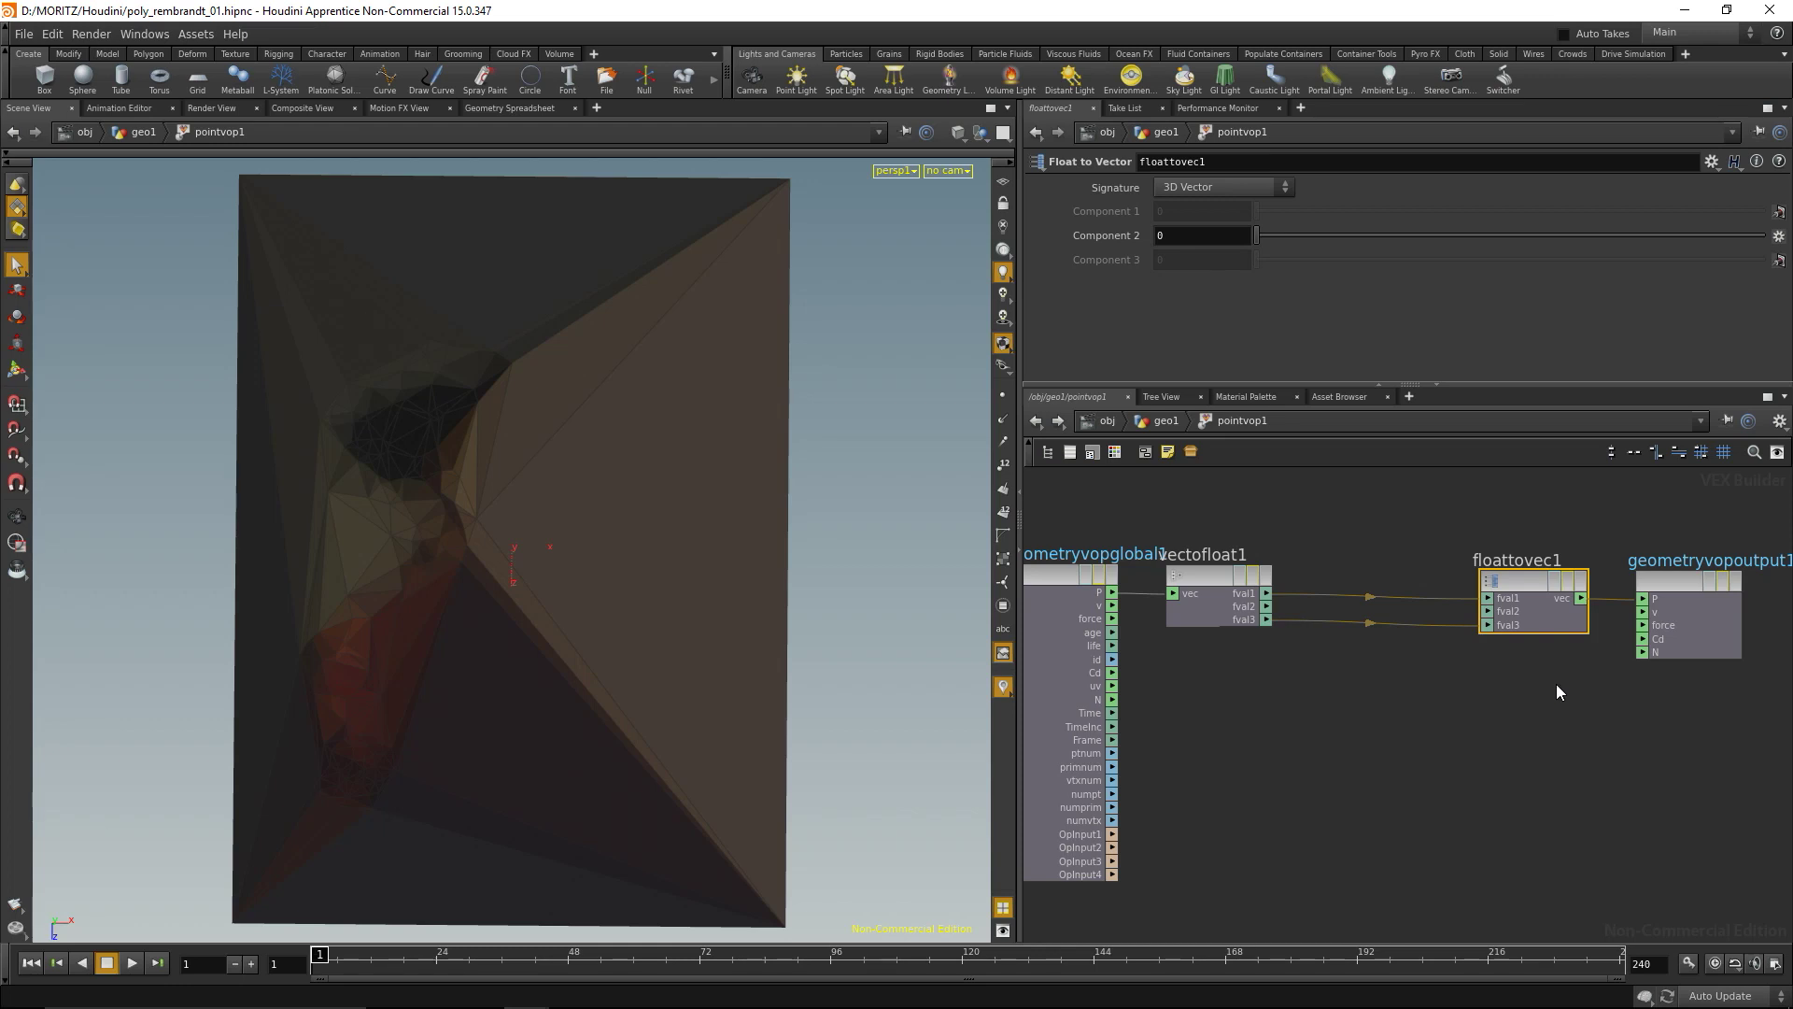
Add a second Vector to Float node below vectofloat1 and feed it the Cd output of geometryvopglobal1
left_click(1381, 783)
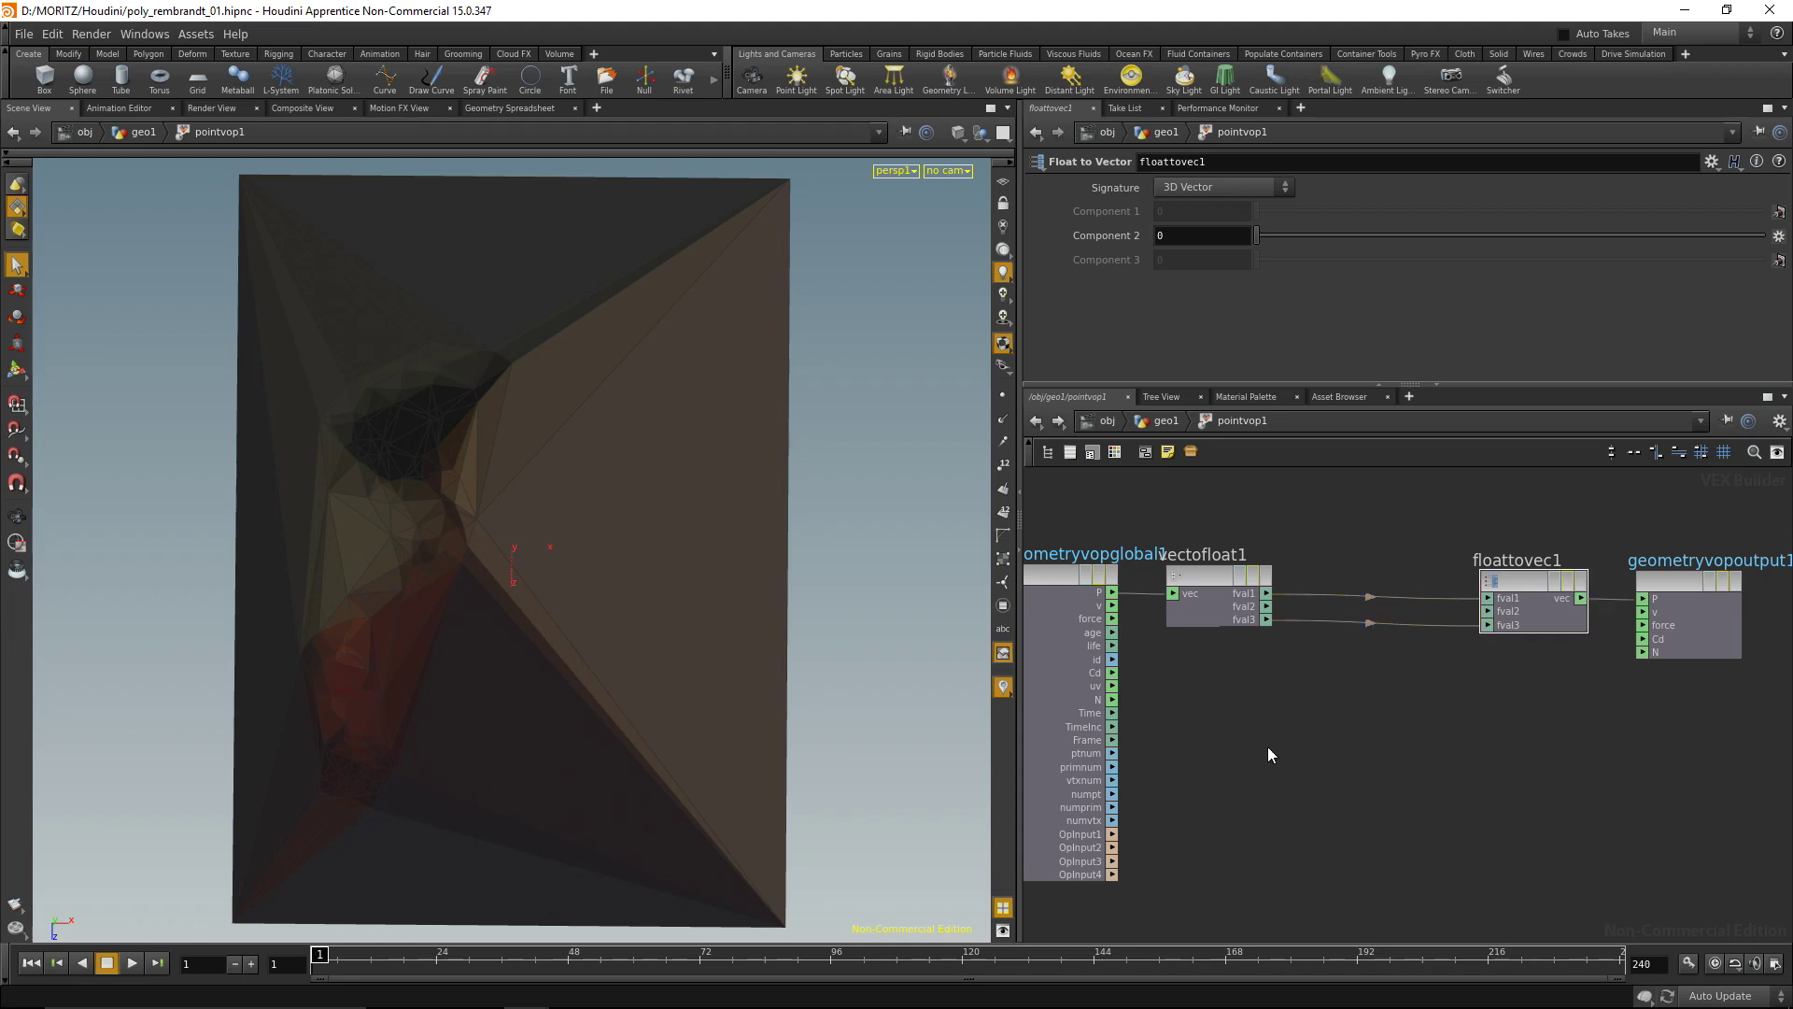
key("Tab")
type("vec")
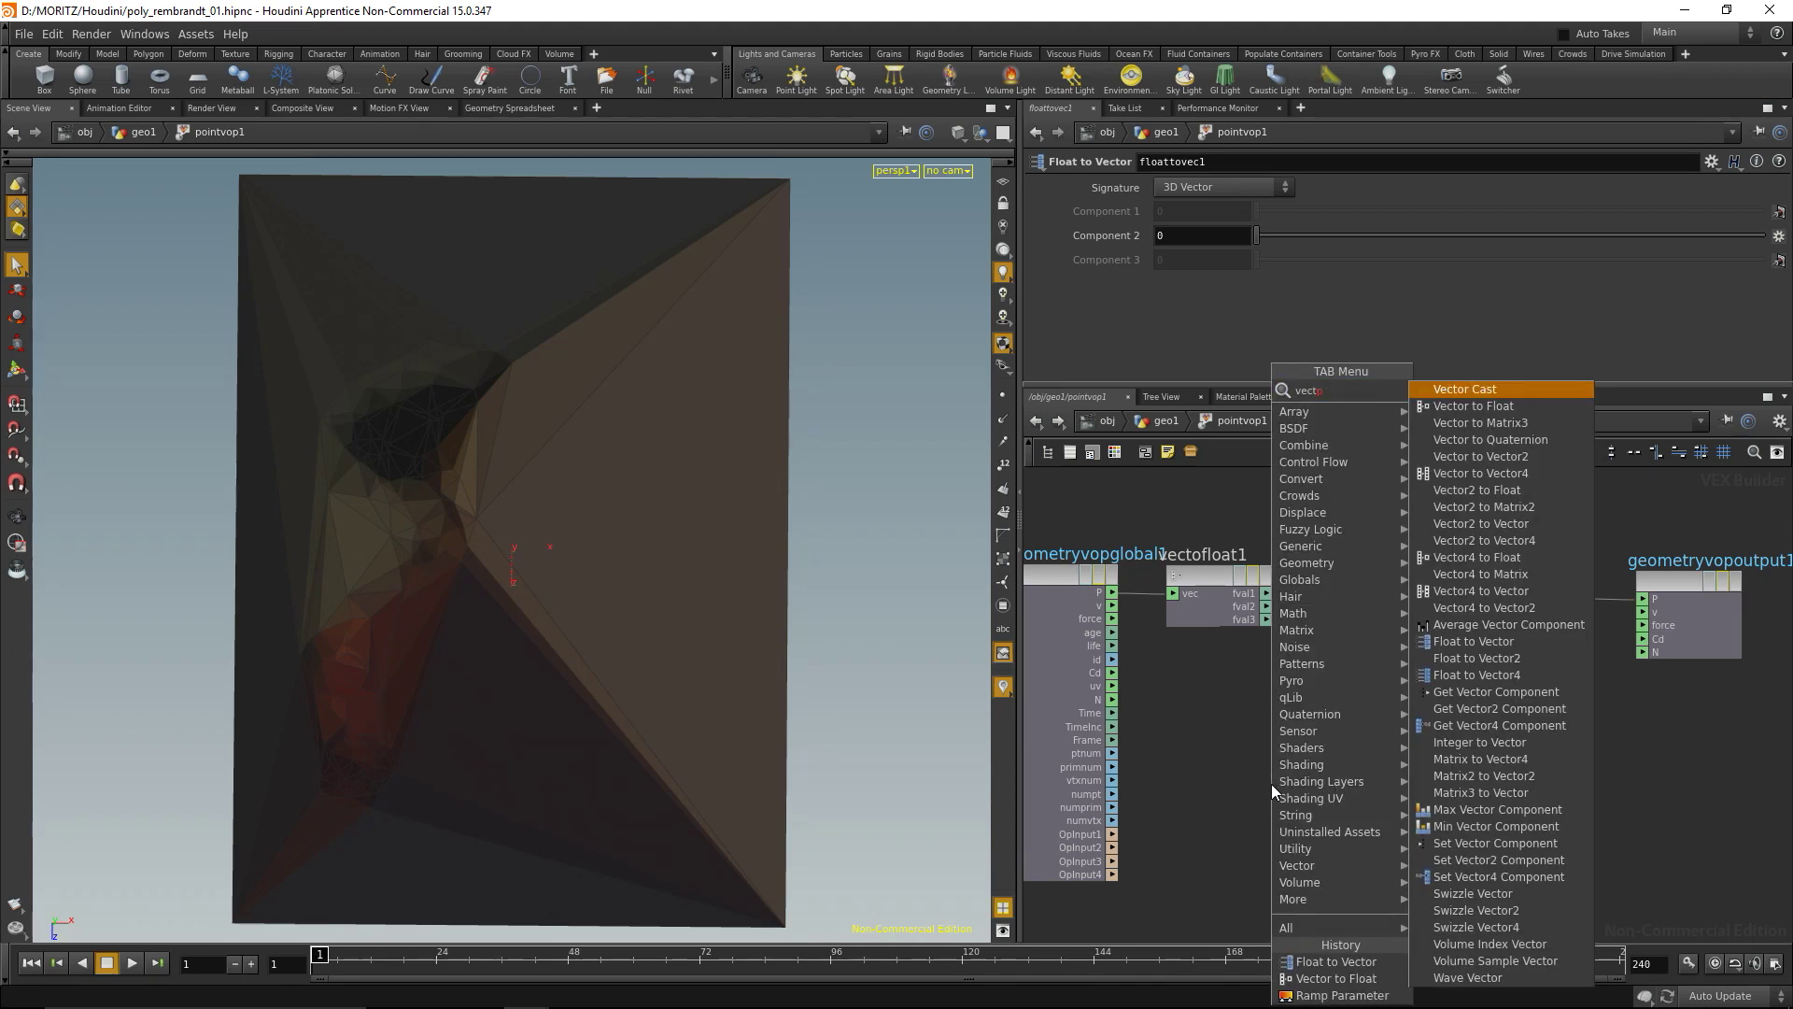
type("t")
type("or to f")
key("Escape")
left_click(1272, 792)
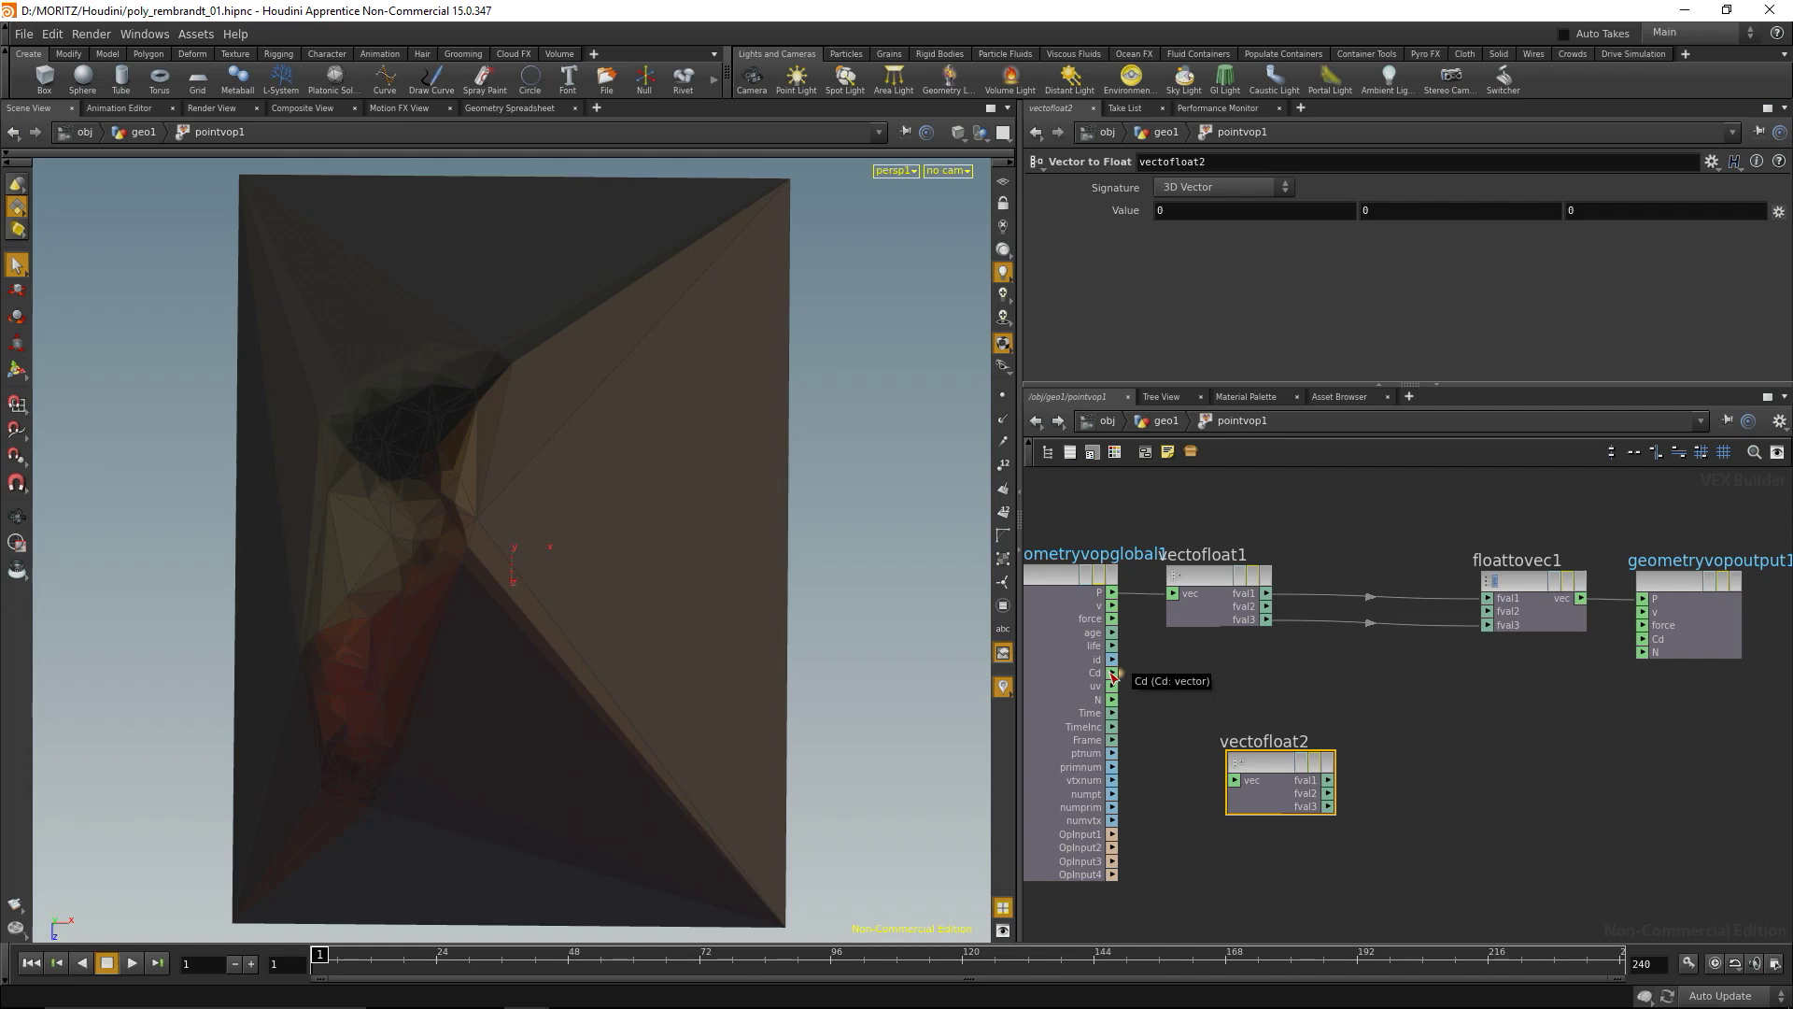
left_click_drag(1113, 674, 1234, 780)
left_click_drag(1272, 719, 1206, 682)
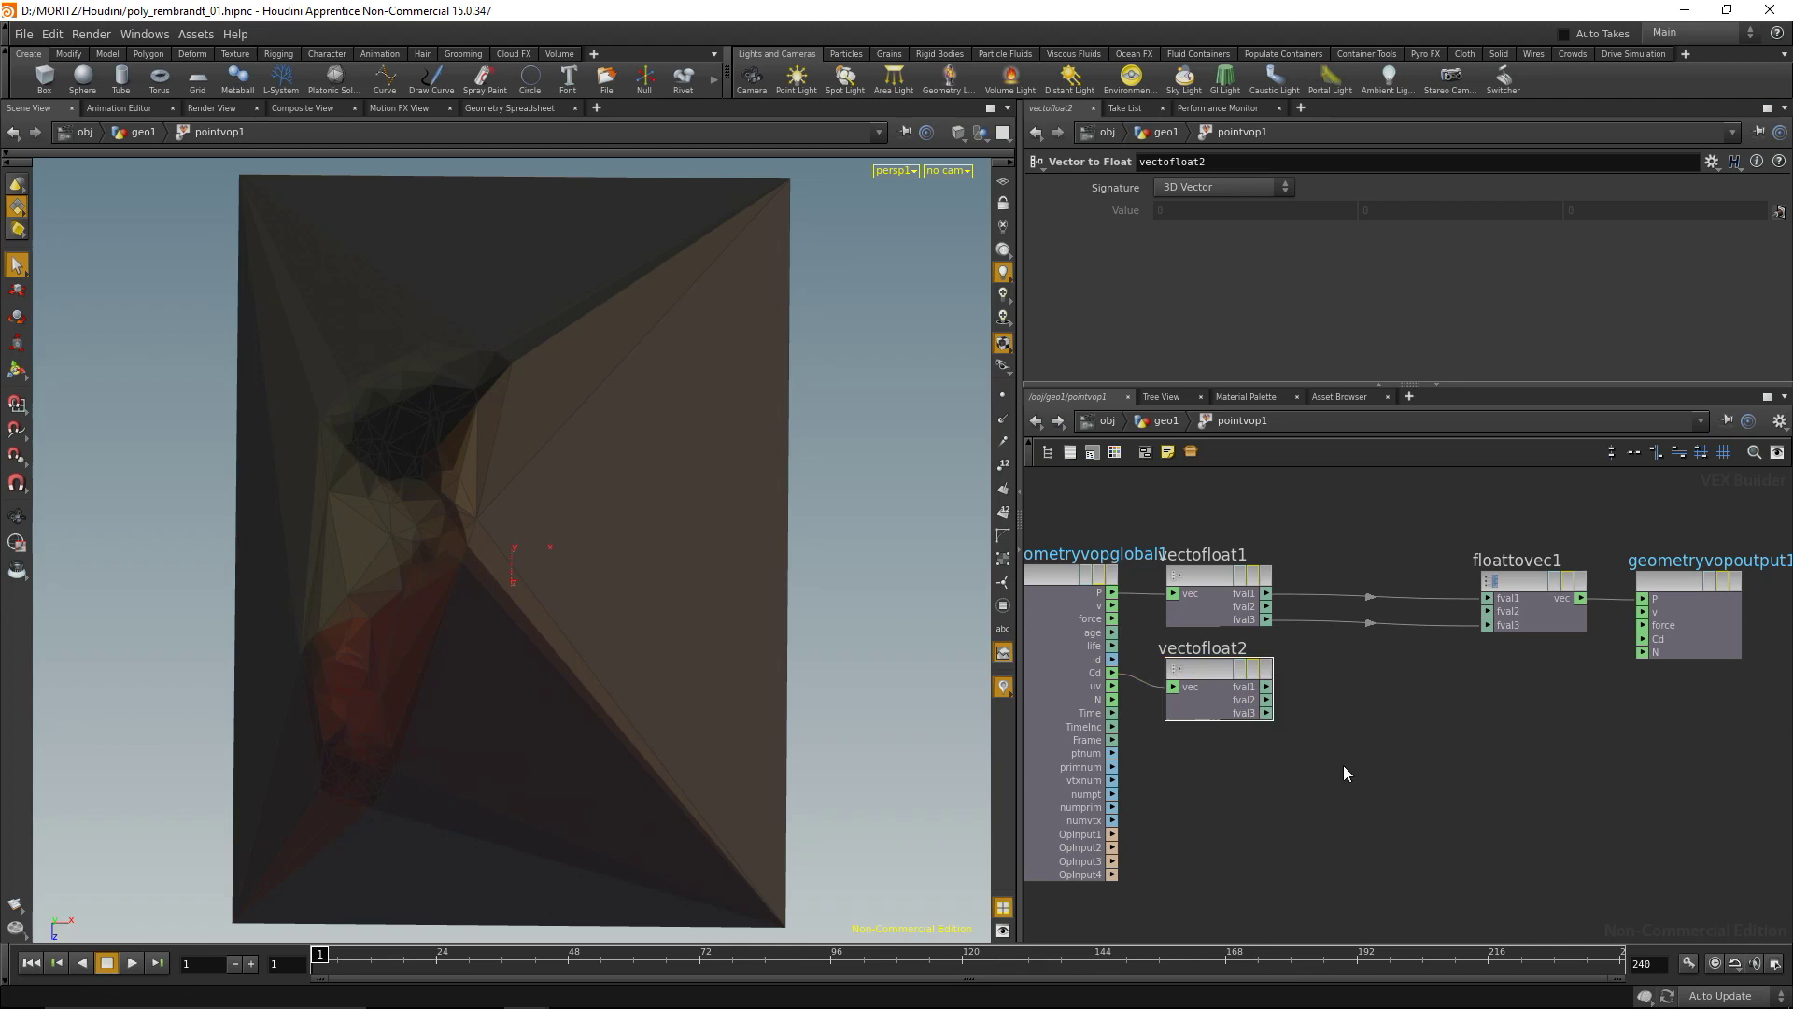
Create an Add node summing vectofloat1's fval2 and vectofloat2's fval1, and connect its sum to floattovec1's fval2 input
key("Tab")
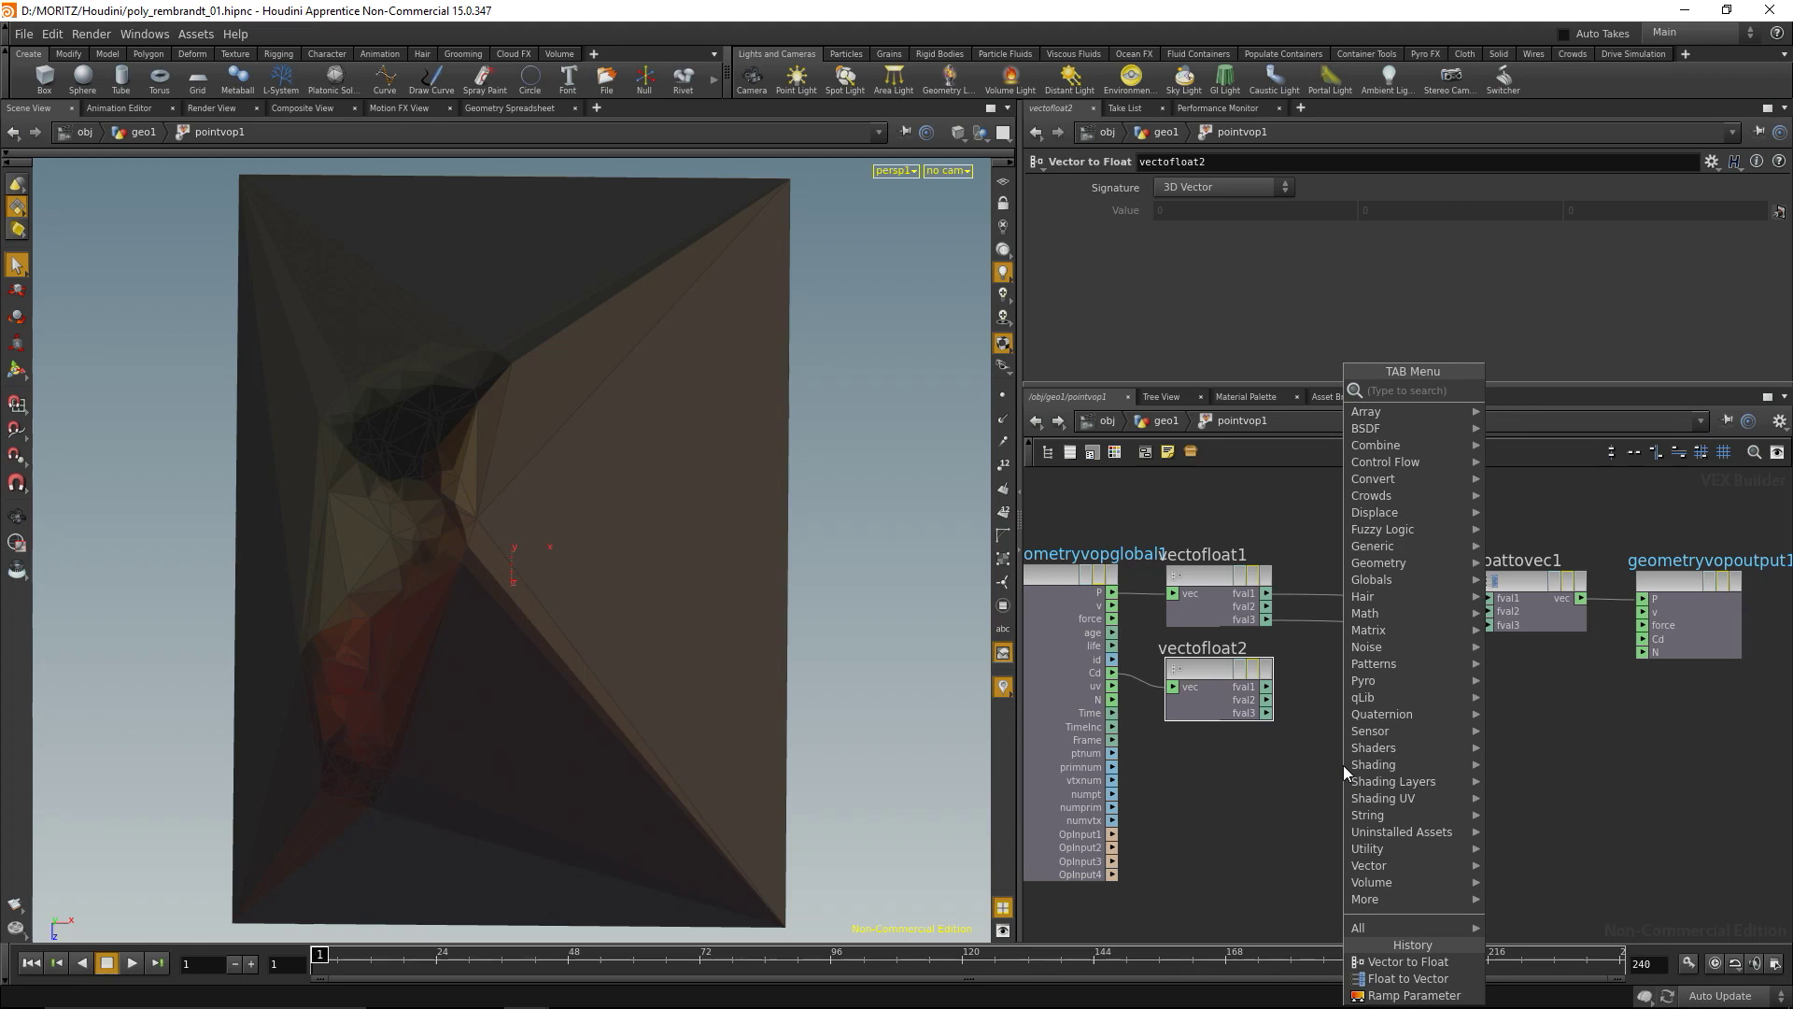
type("add")
left_click(1556, 385)
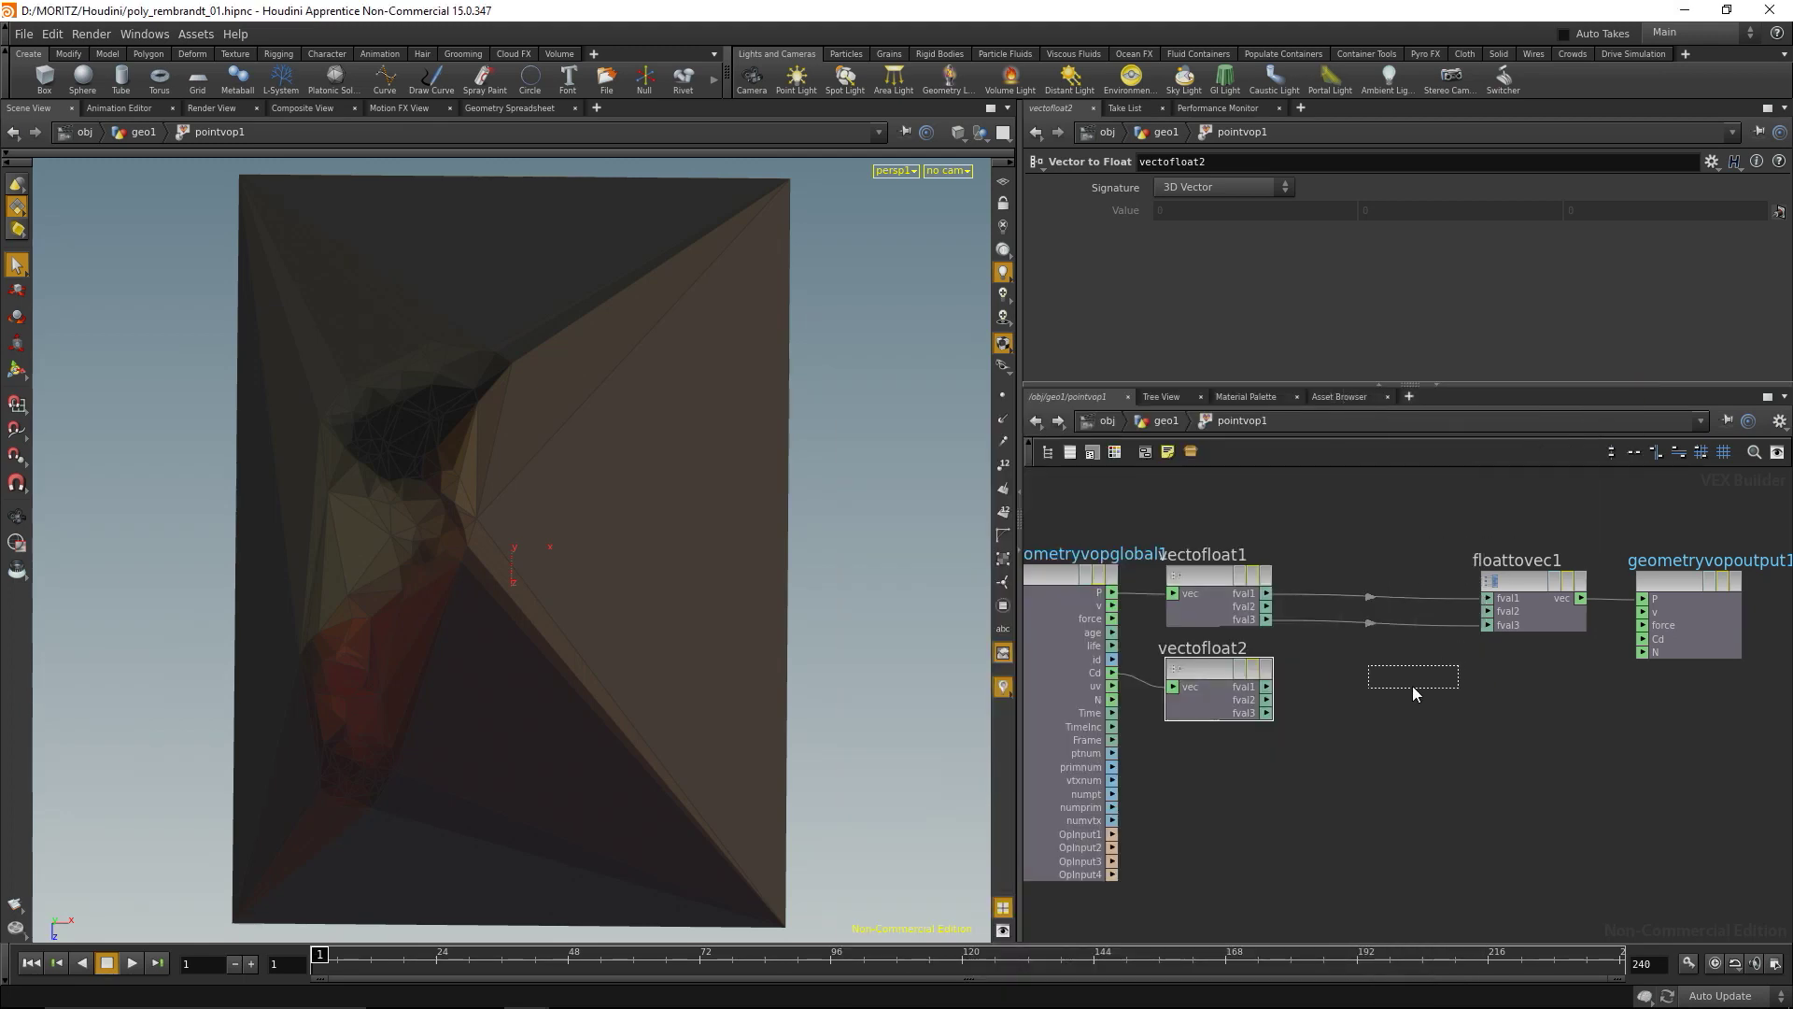
left_click(1412, 688)
left_click_drag(1267, 606, 1375, 701)
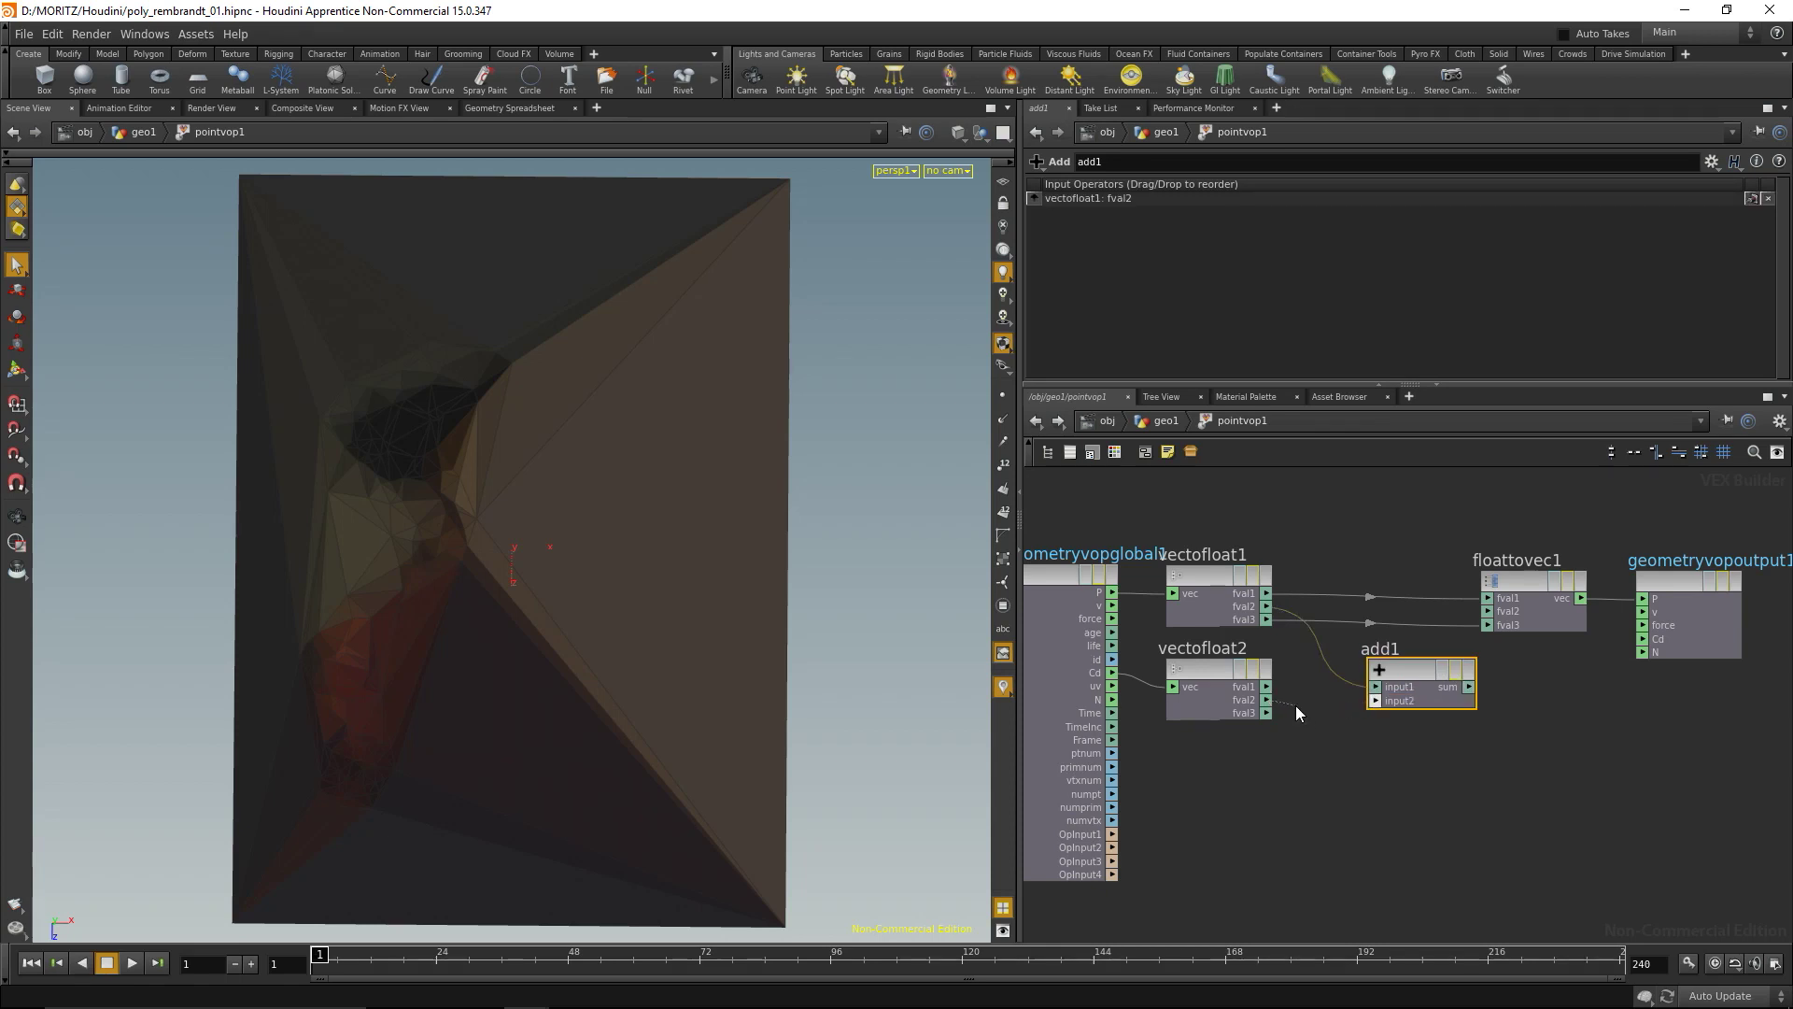
left_click(1266, 687)
left_click(1374, 700)
left_click_drag(1386, 671, 1354, 671)
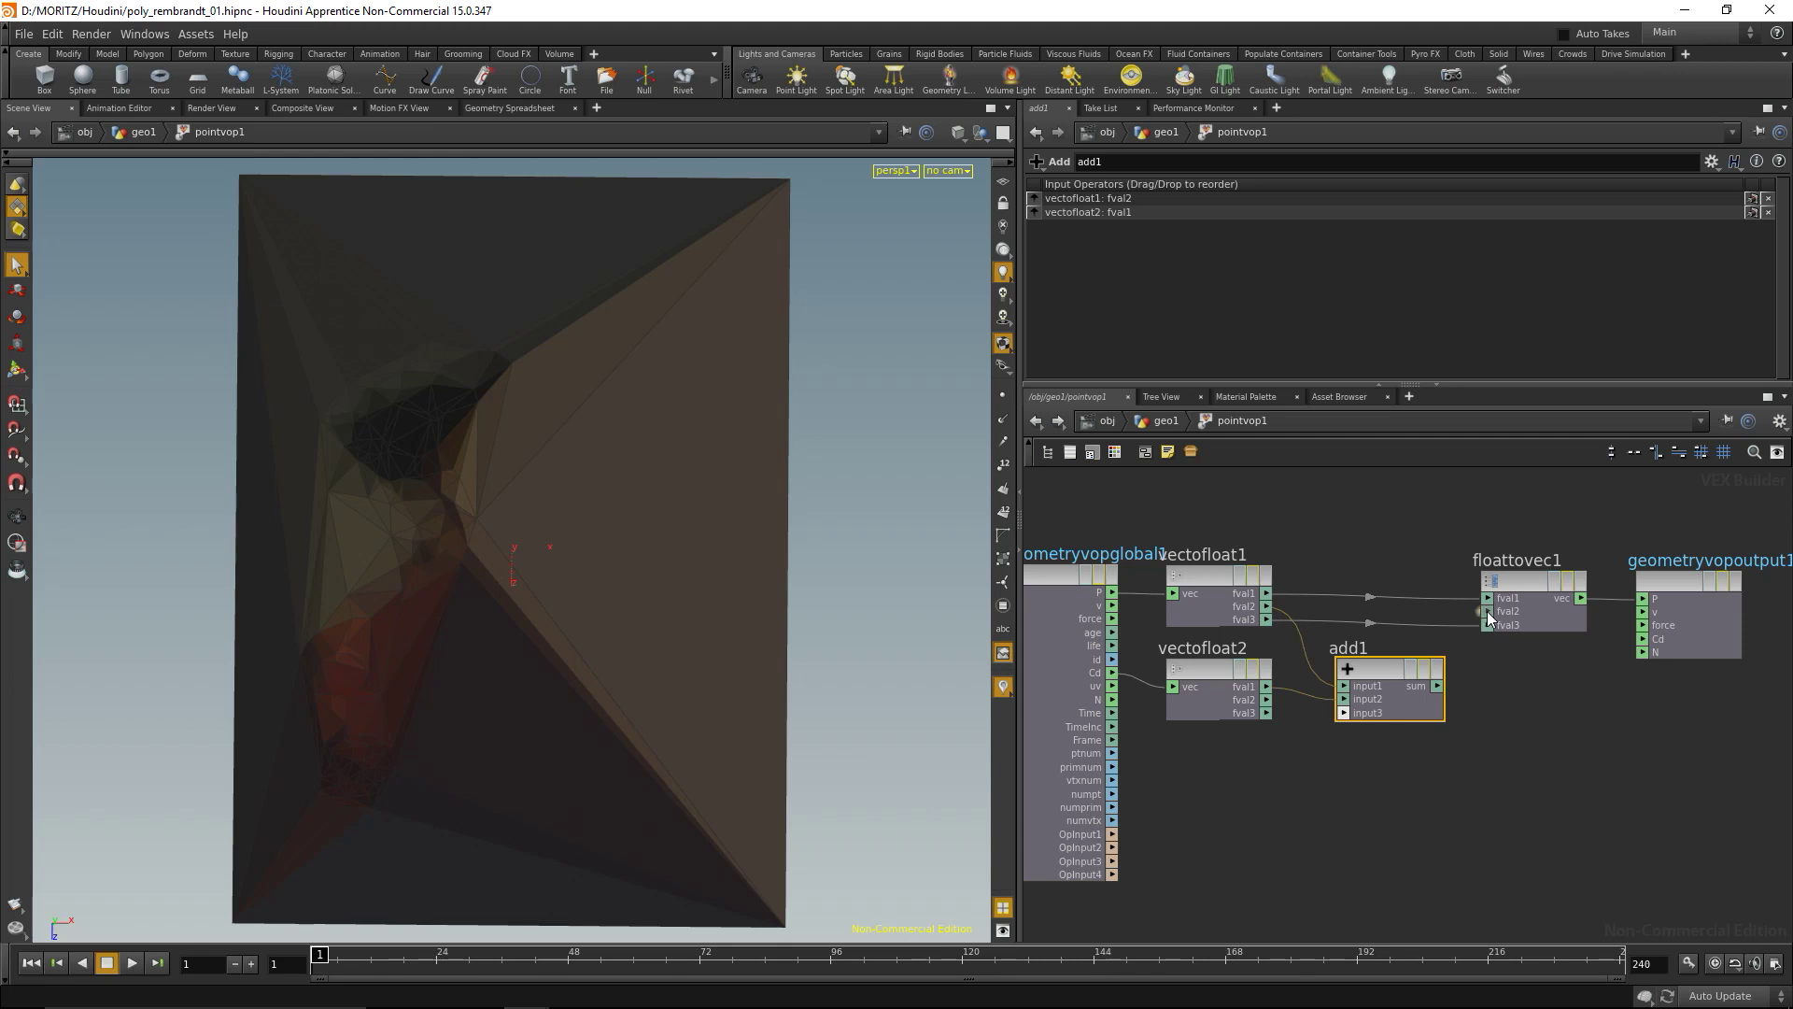
left_click(1489, 612)
left_click(1438, 686)
Return to the geo1 level and display pointvop1's displaced mesh in the viewport
left_click(1167, 420)
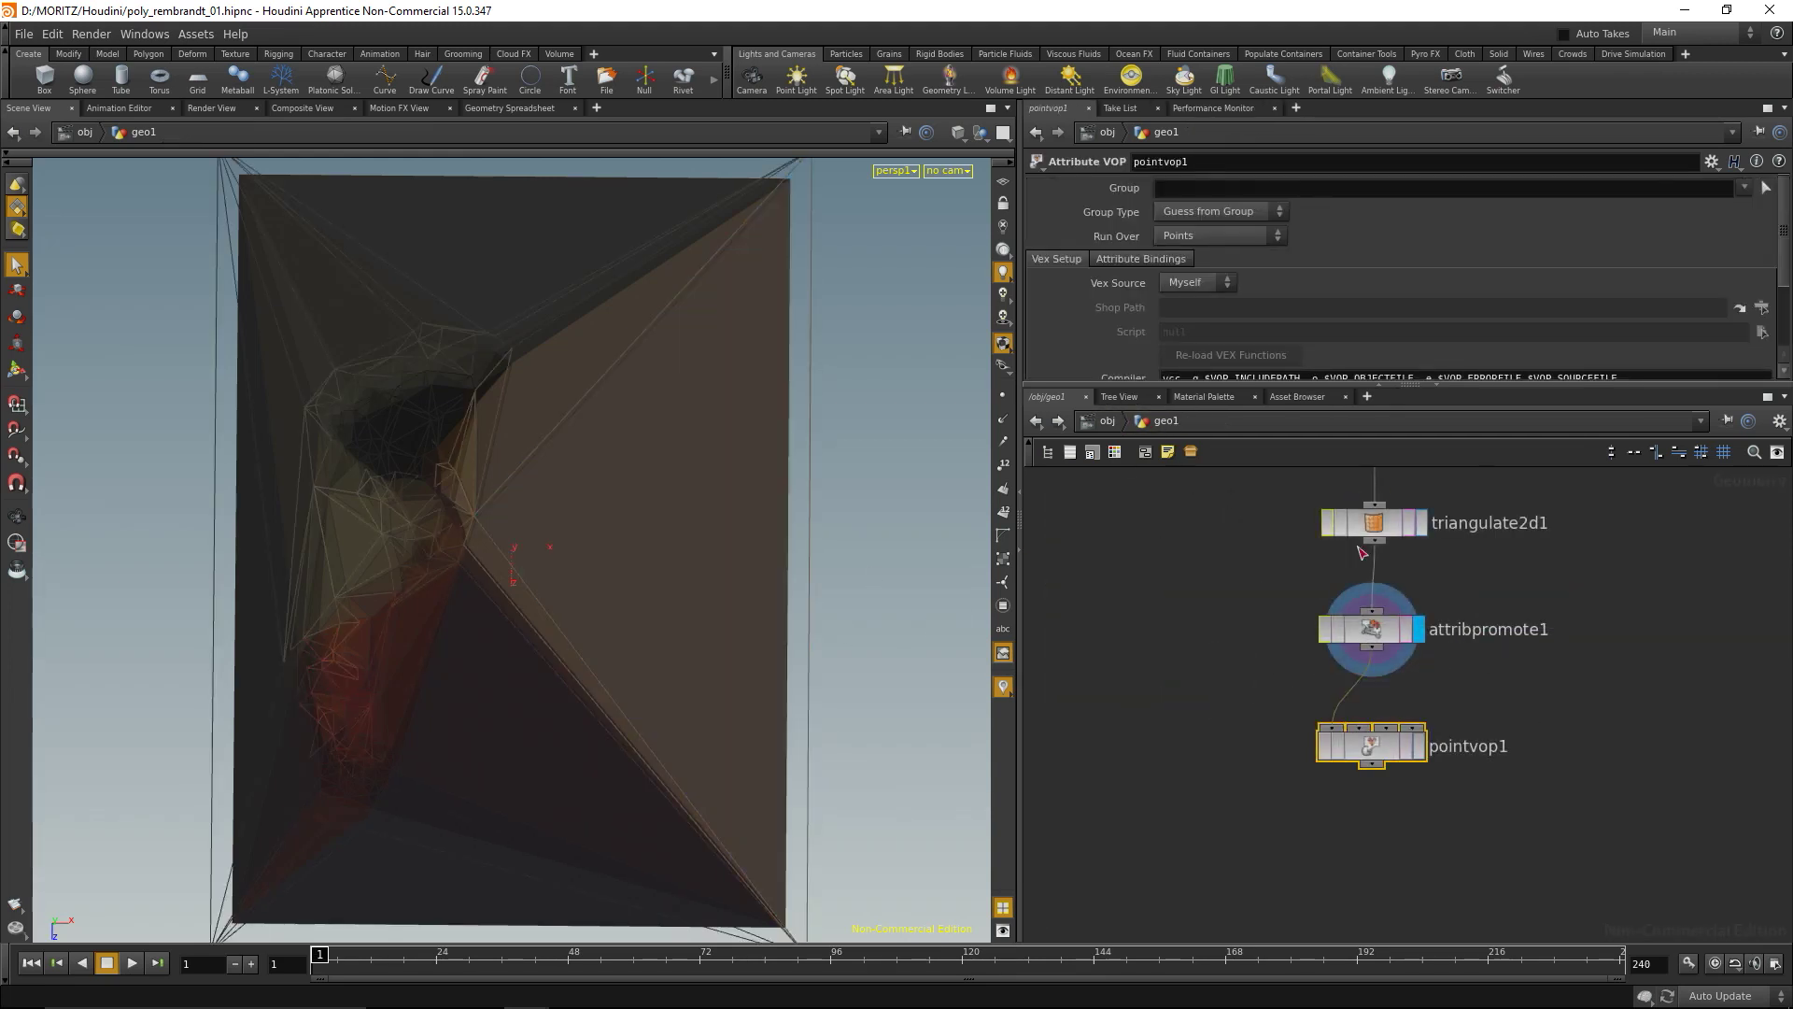
left_click(1419, 746)
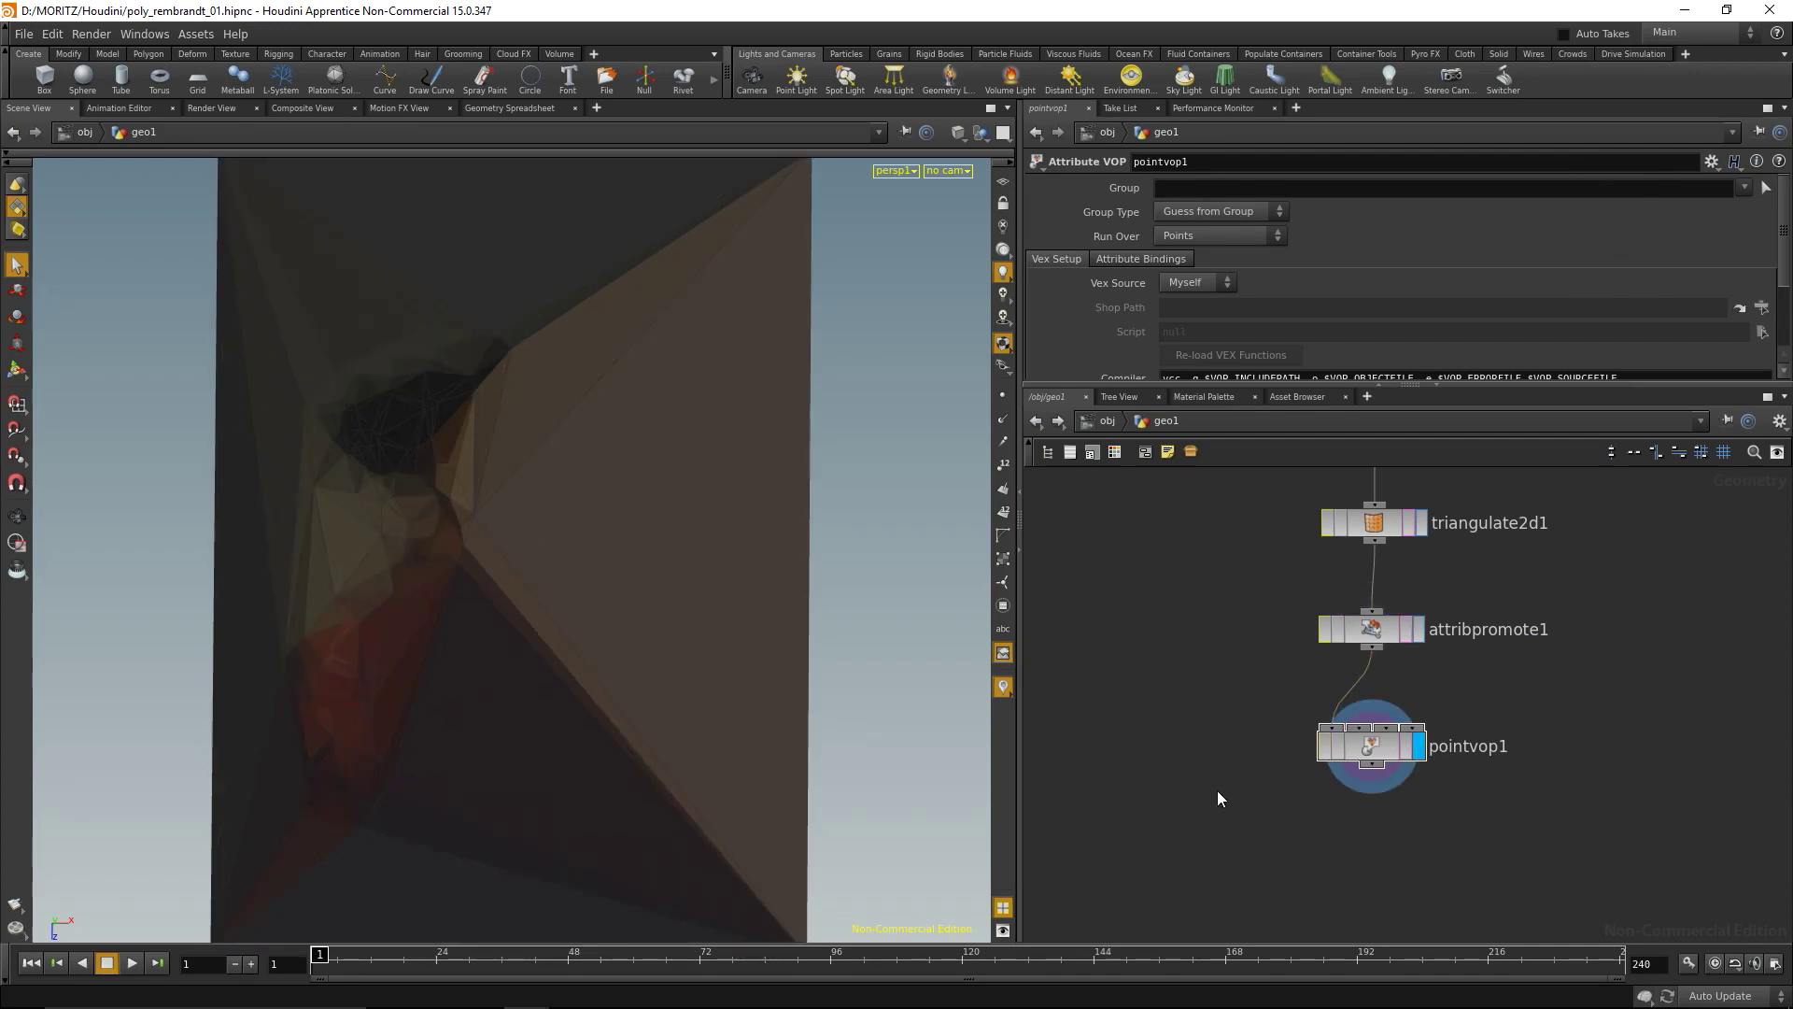
left_click_drag(541, 693, 567, 454)
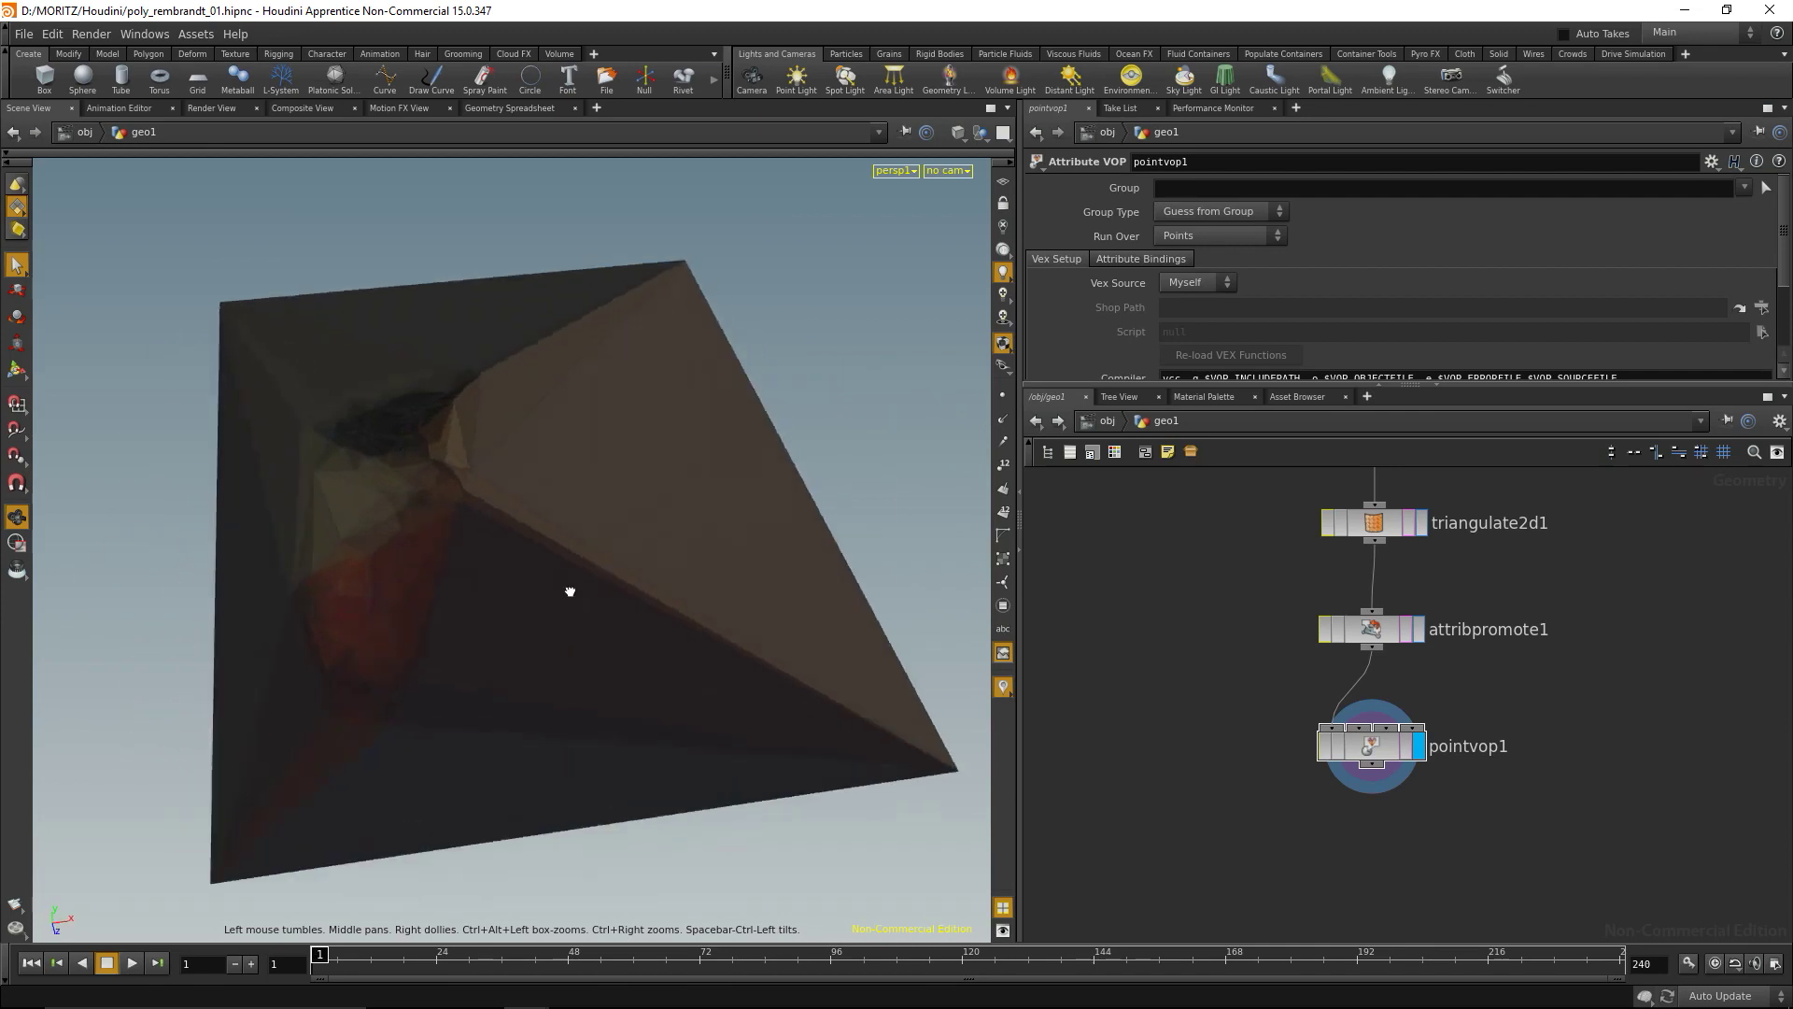
Examine the point and primitive attributes of pointvop1 and attribpromote1 in the Geometry Spreadsheet, looking for the Cd color attribute
left_click_drag(570, 591, 895, 462)
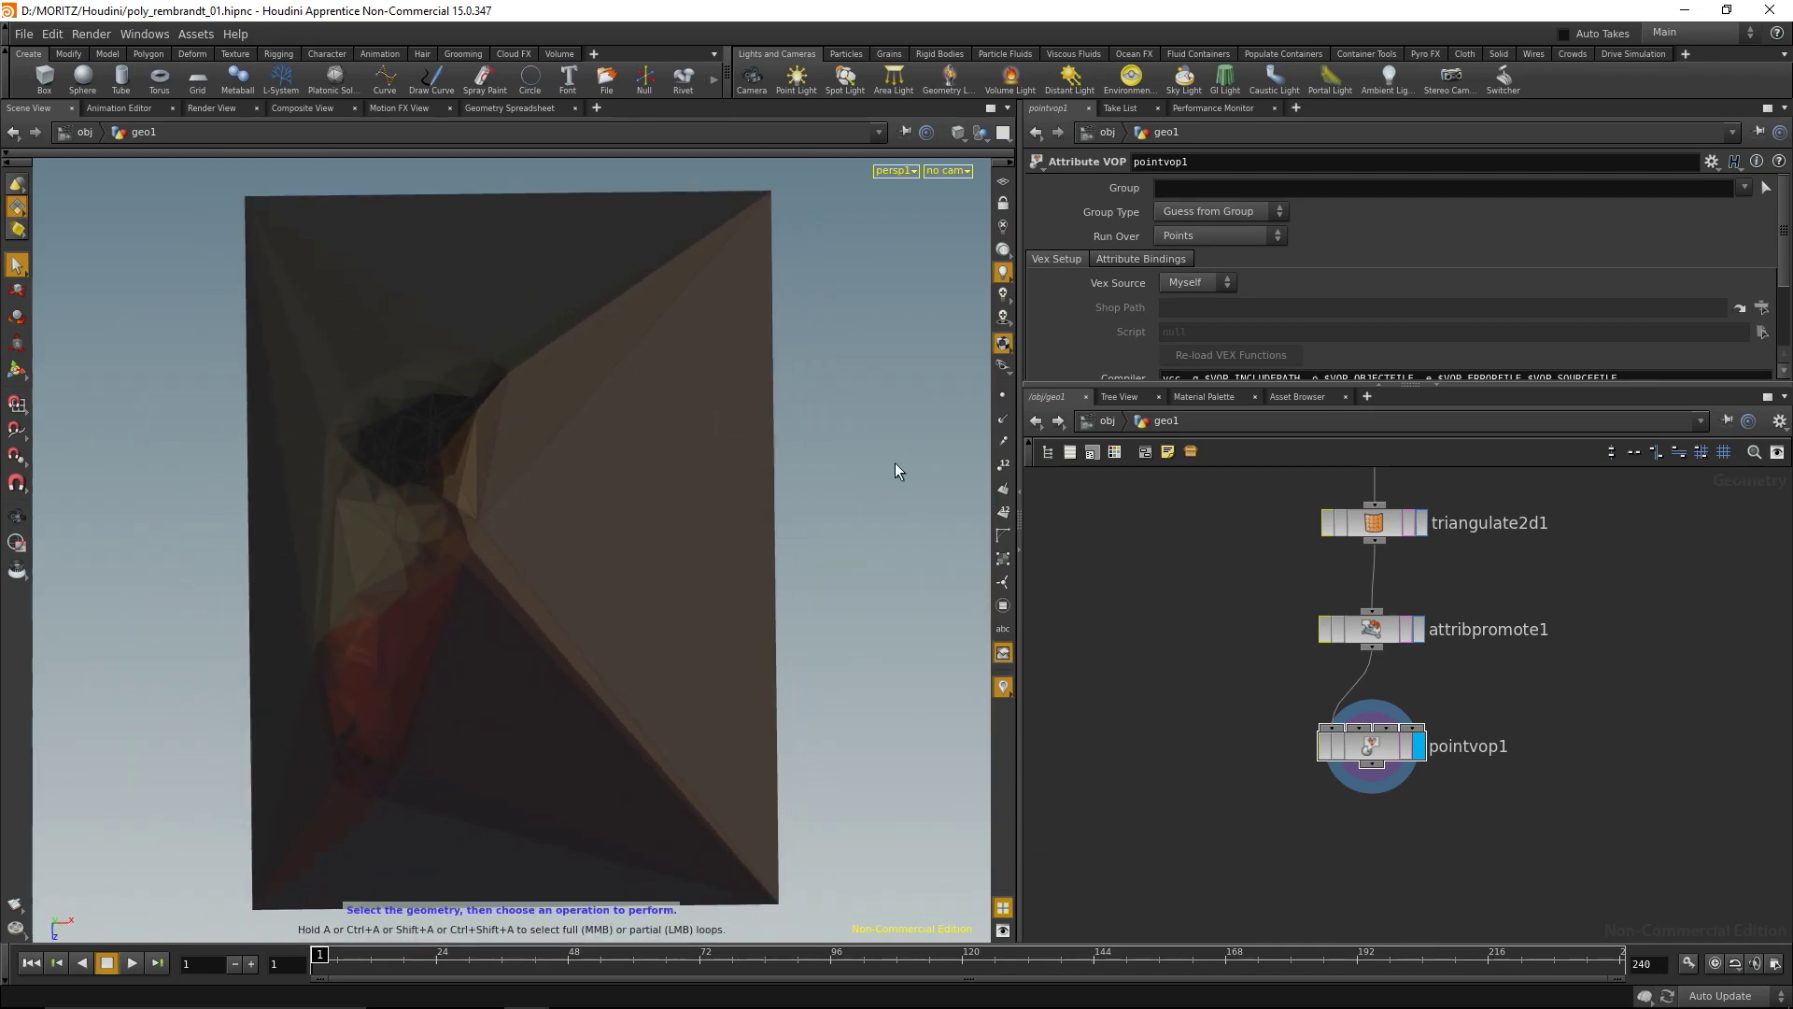
left_click(531, 111)
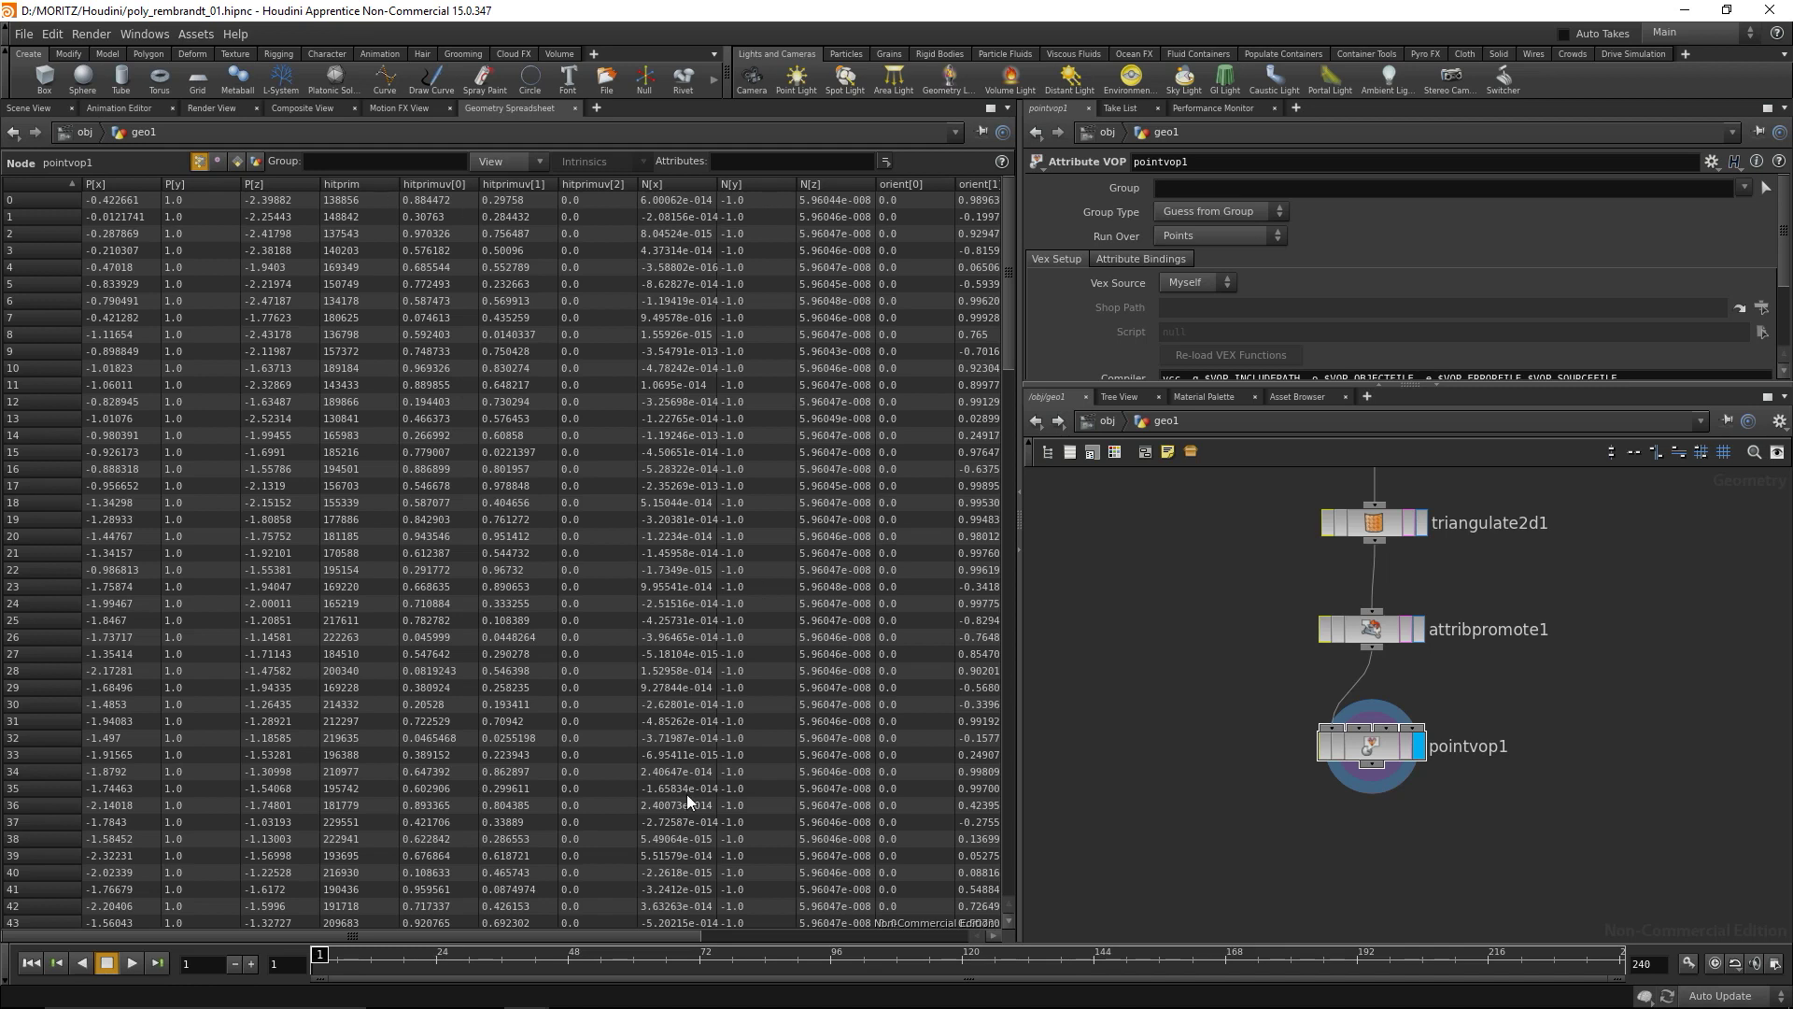
left_click(727, 923)
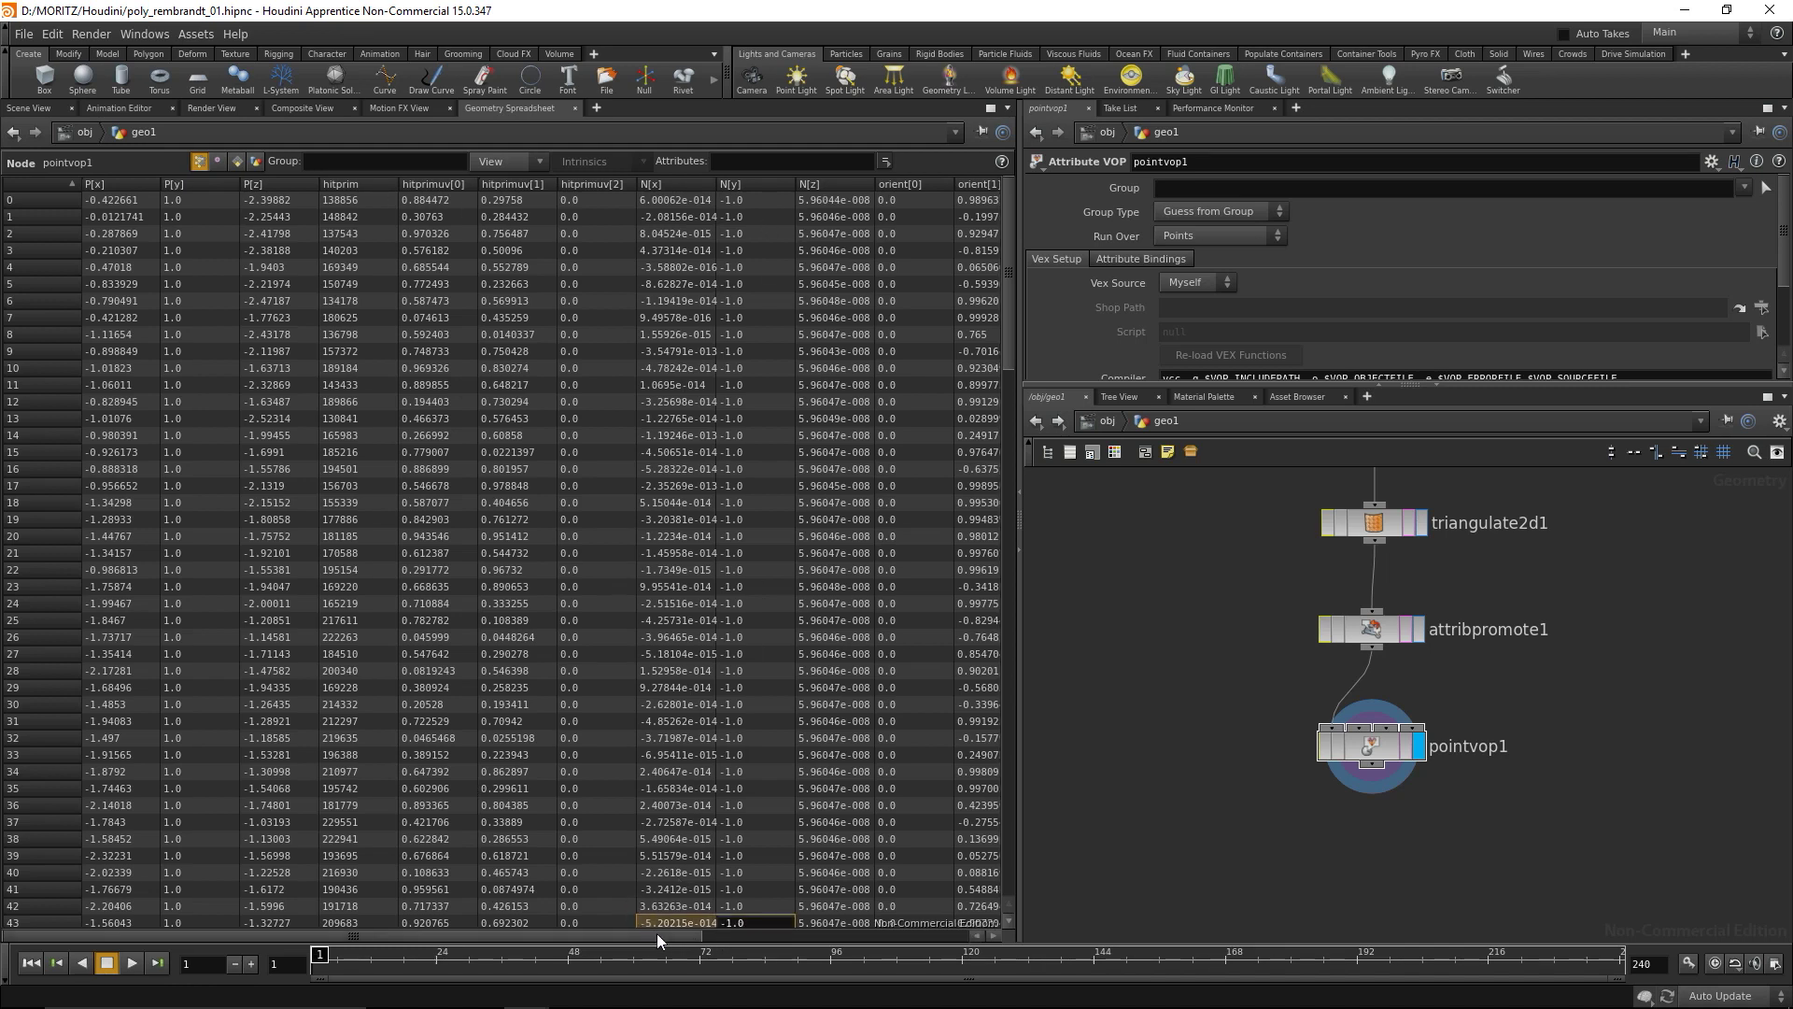
left_click_drag(658, 933, 968, 934)
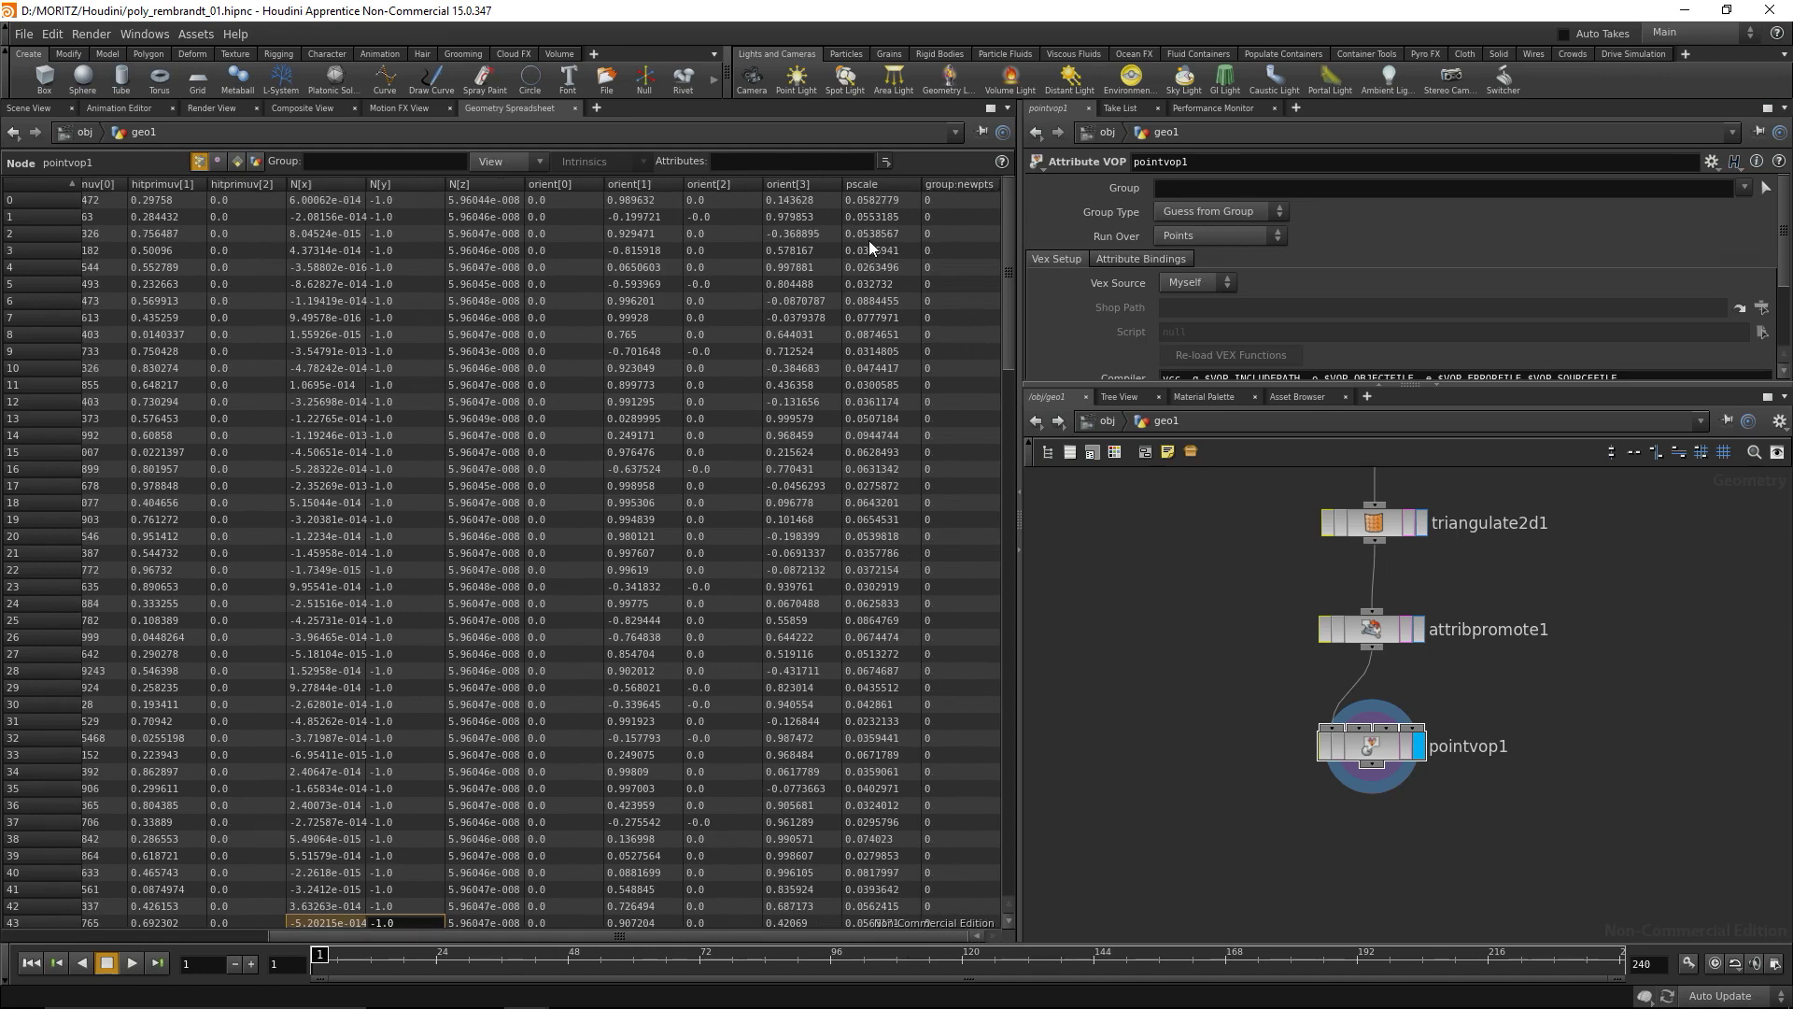
left_click_drag(509, 939, 210, 932)
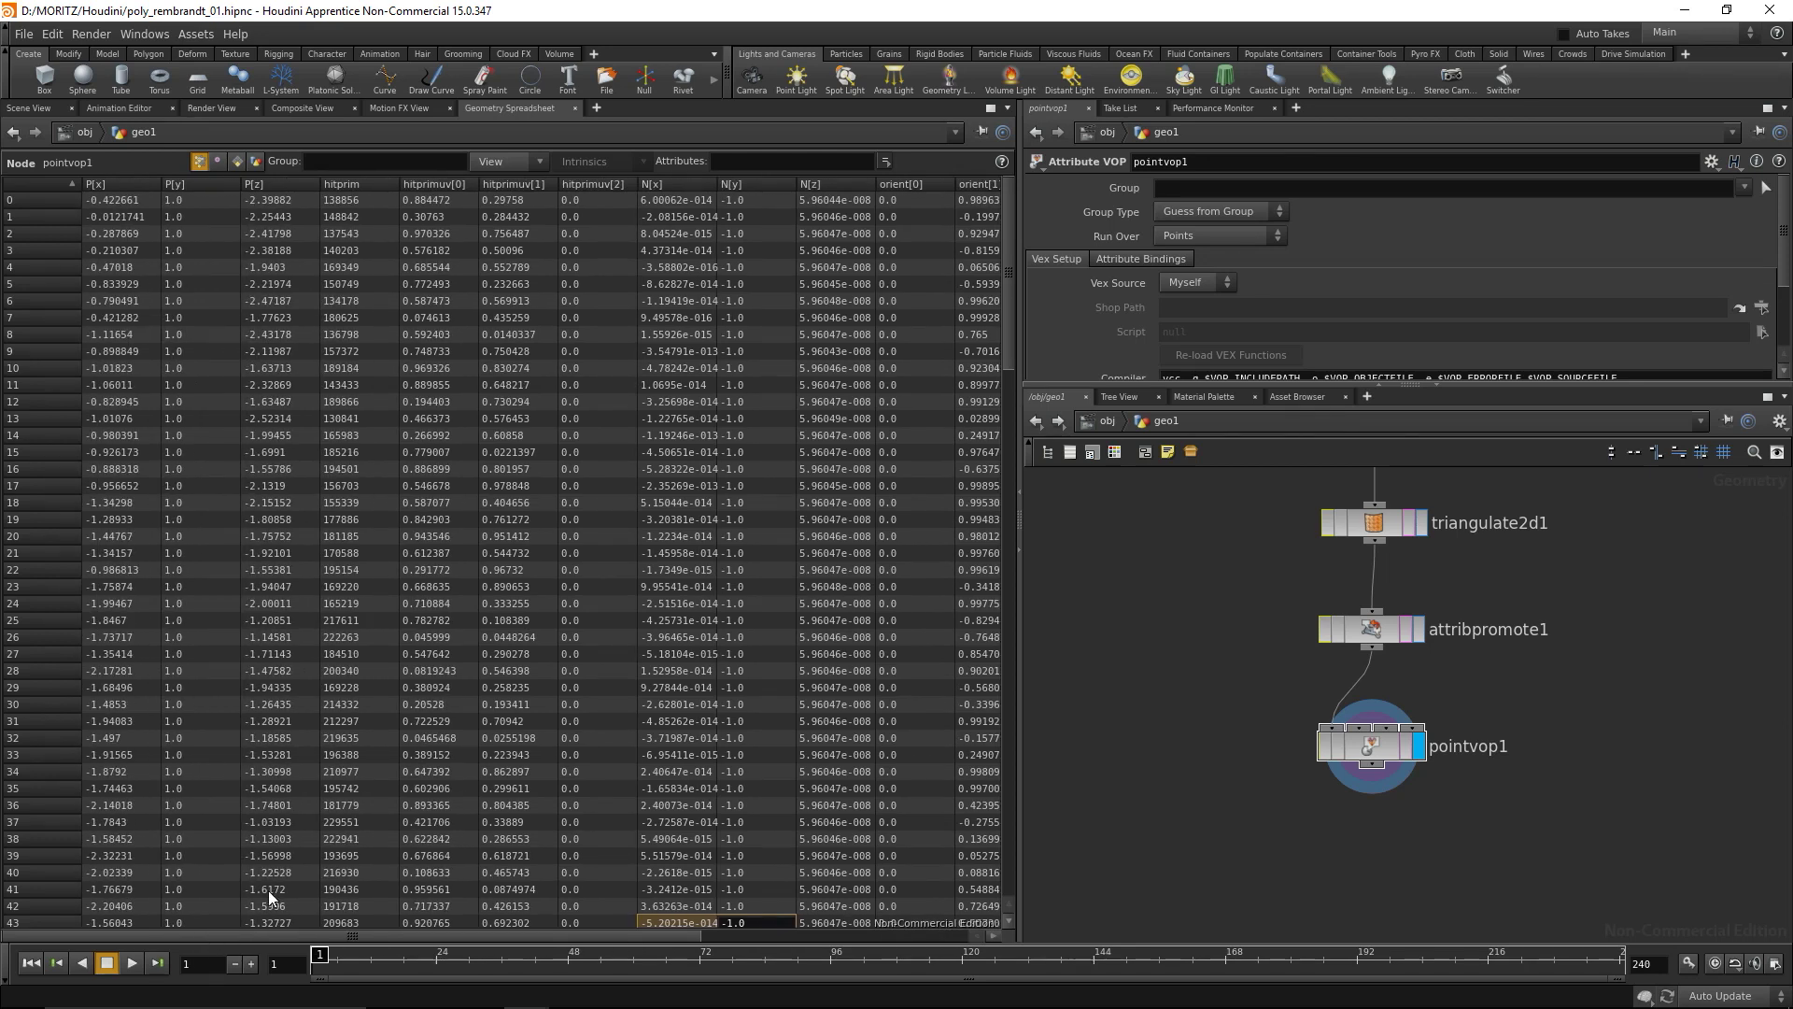
left_click(1375, 630)
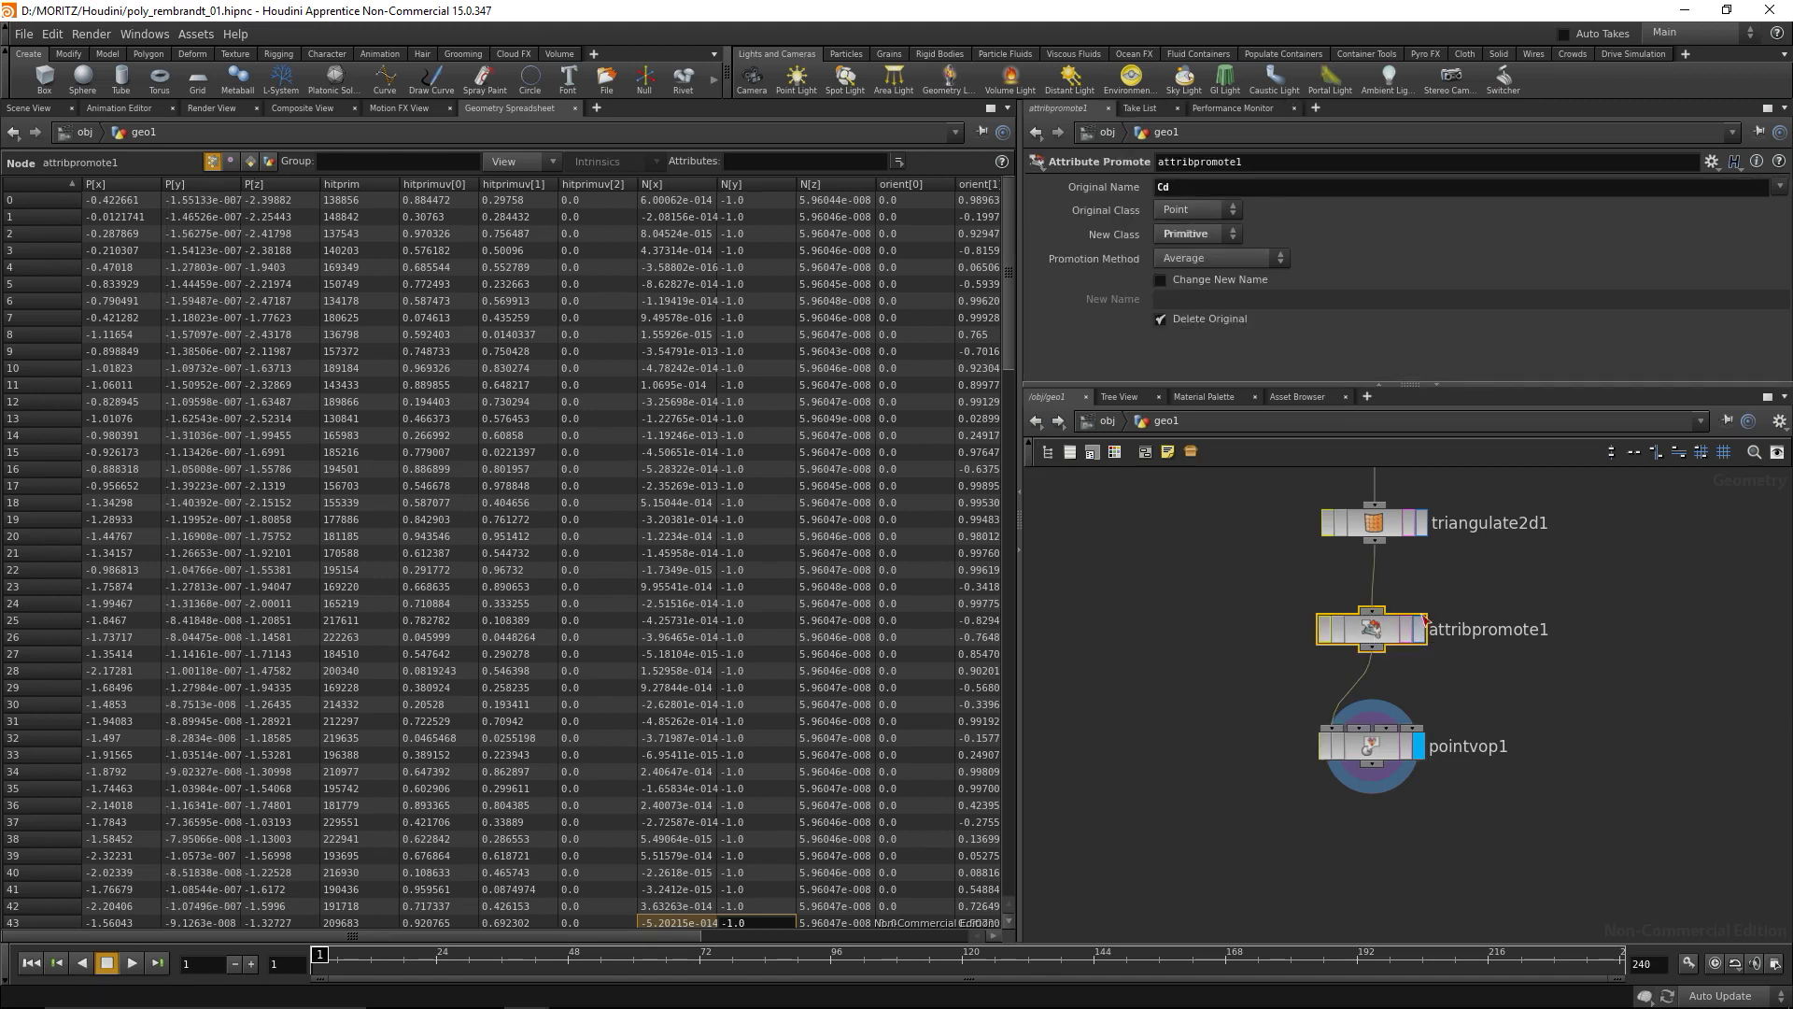
left_click(1376, 752)
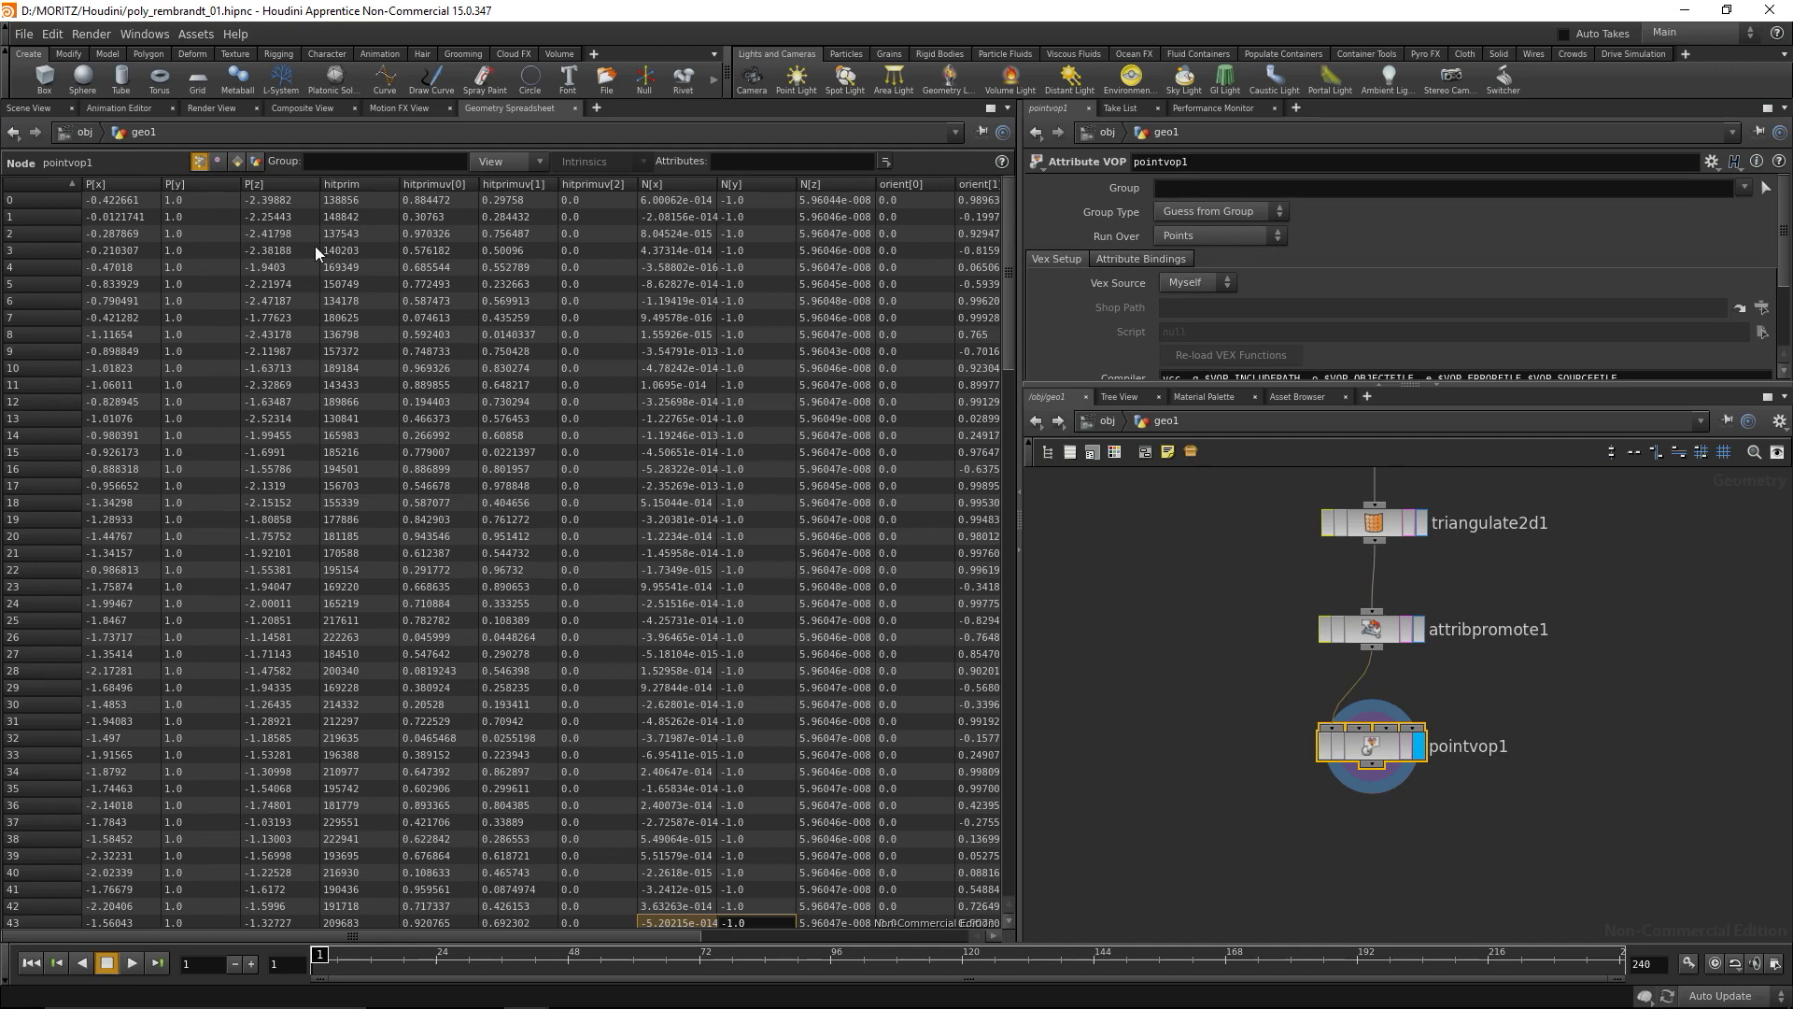
left_click(238, 162)
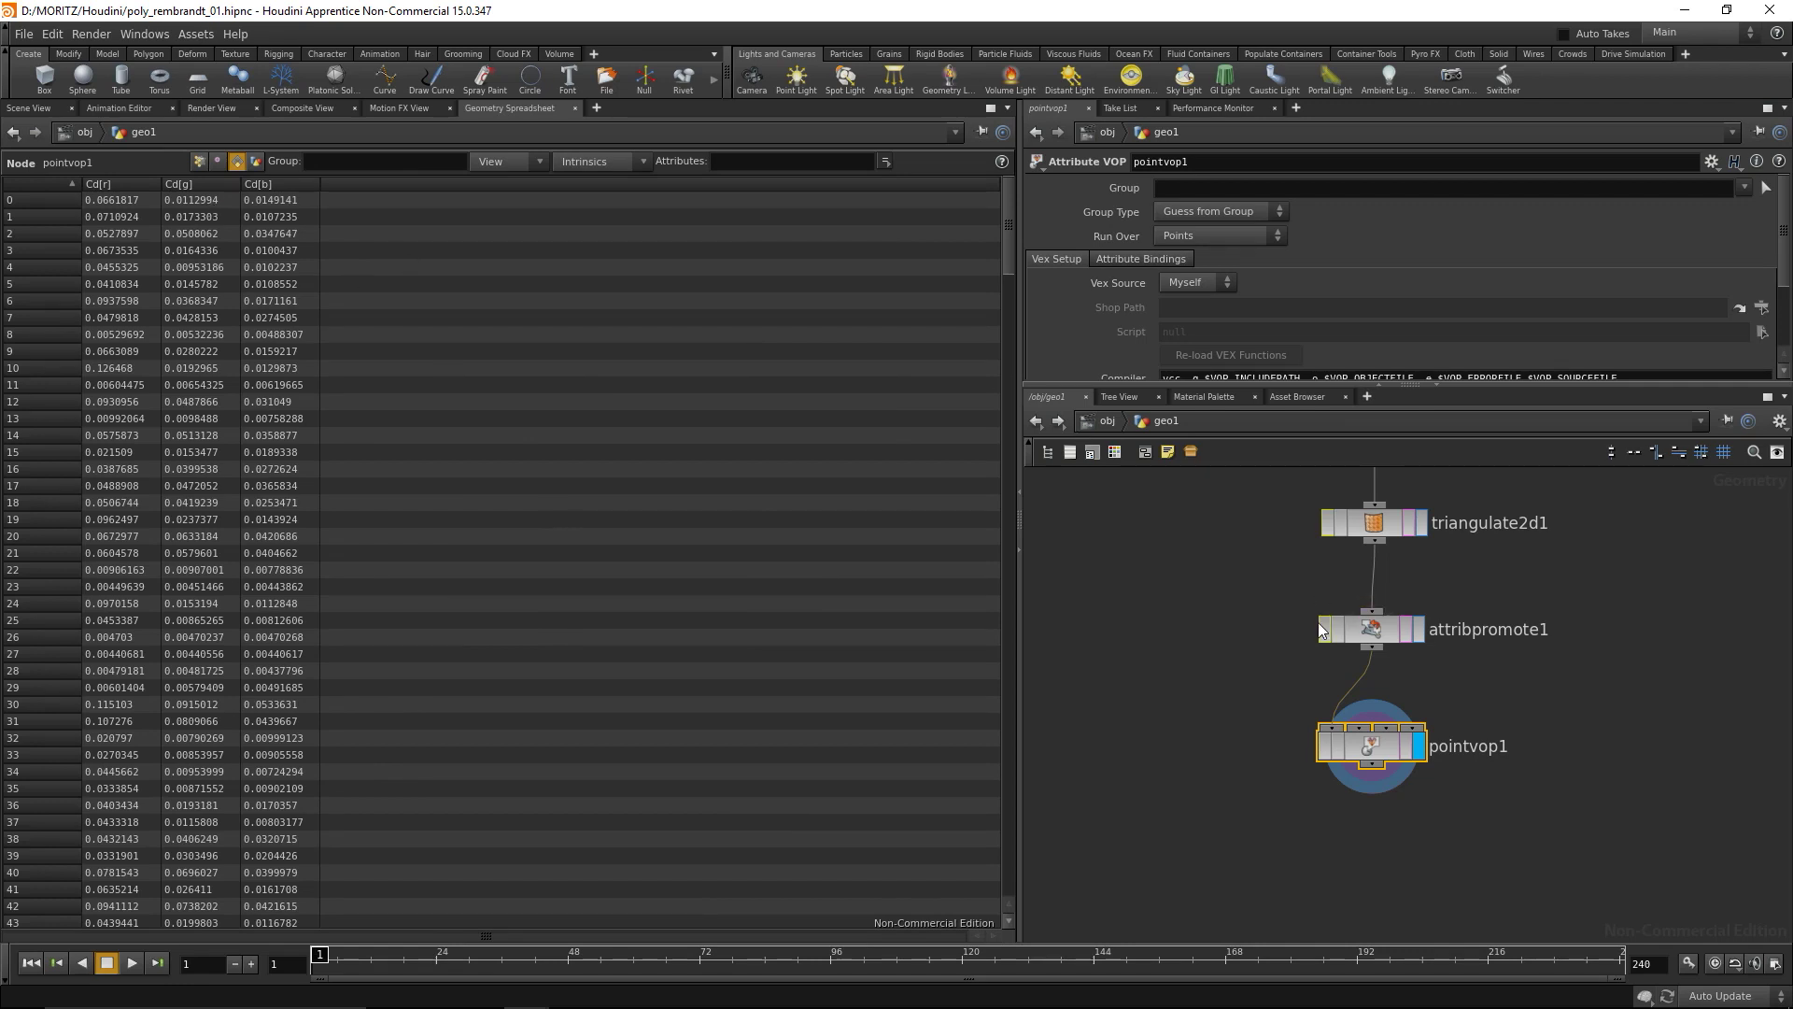
Return to the 3D scene view and bypass attribpromote1 to check the displacement without the color promotion
left_click(29, 108)
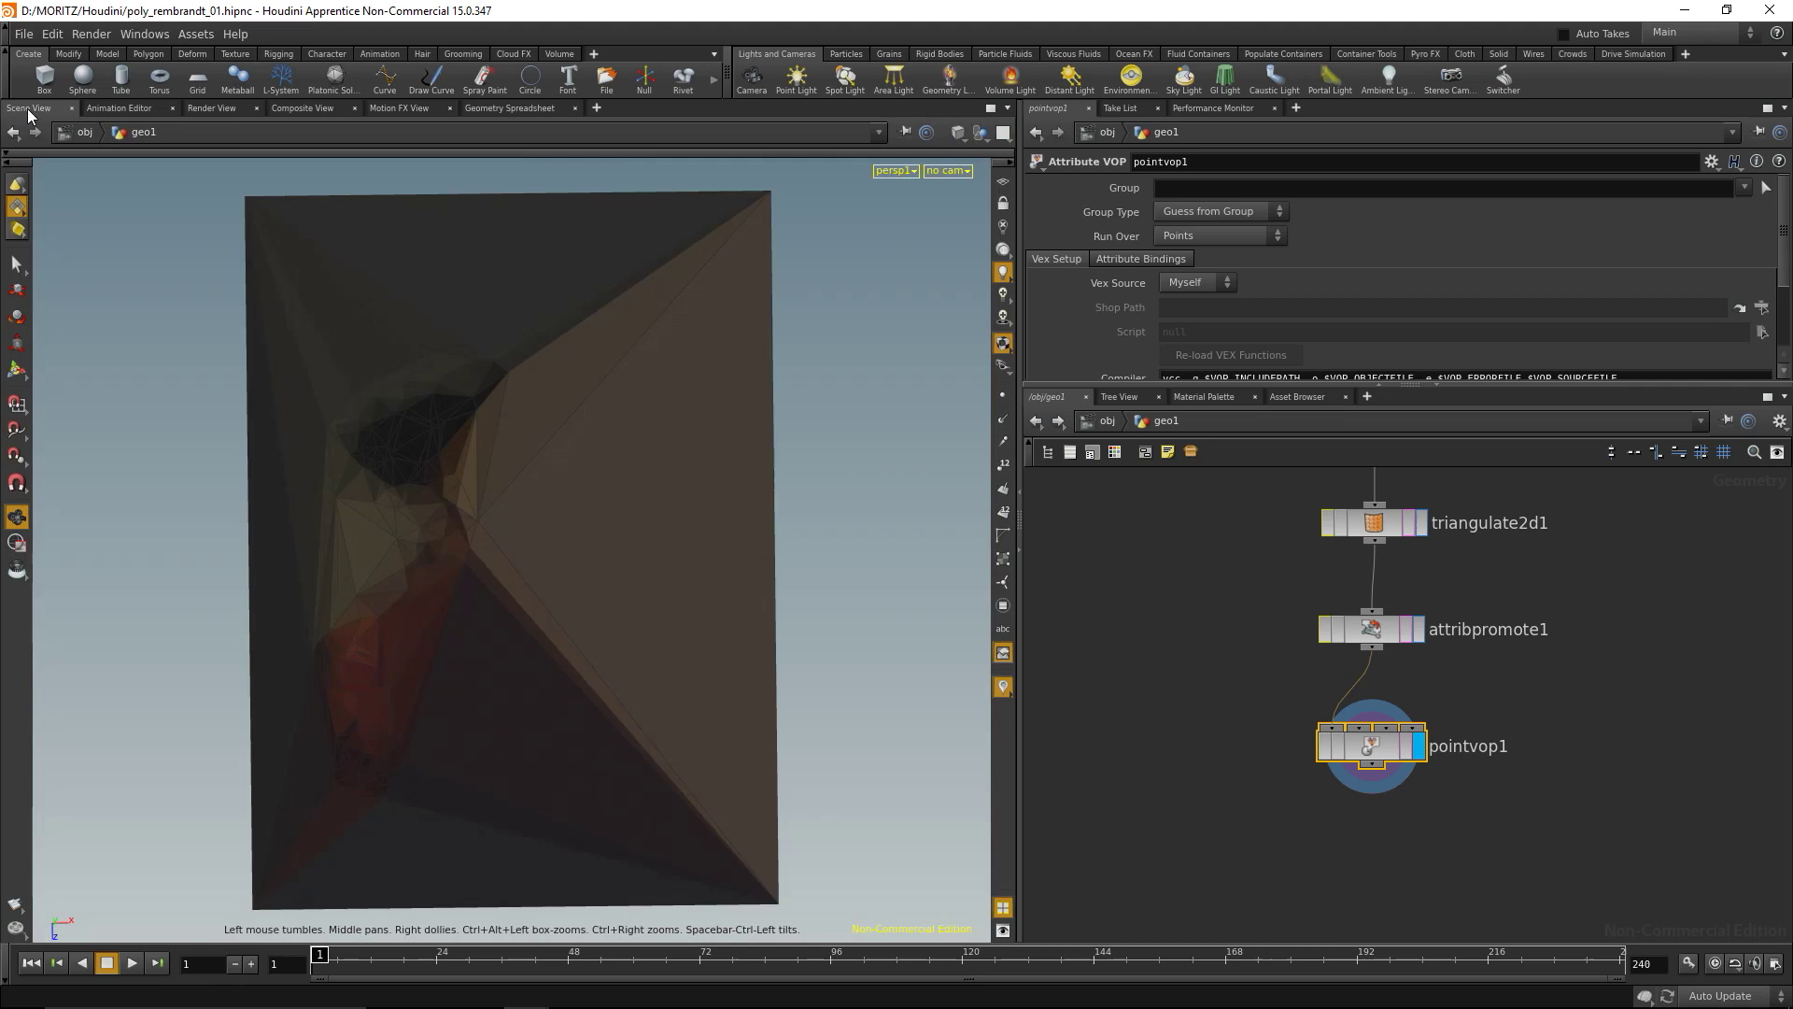
left_click(1325, 626)
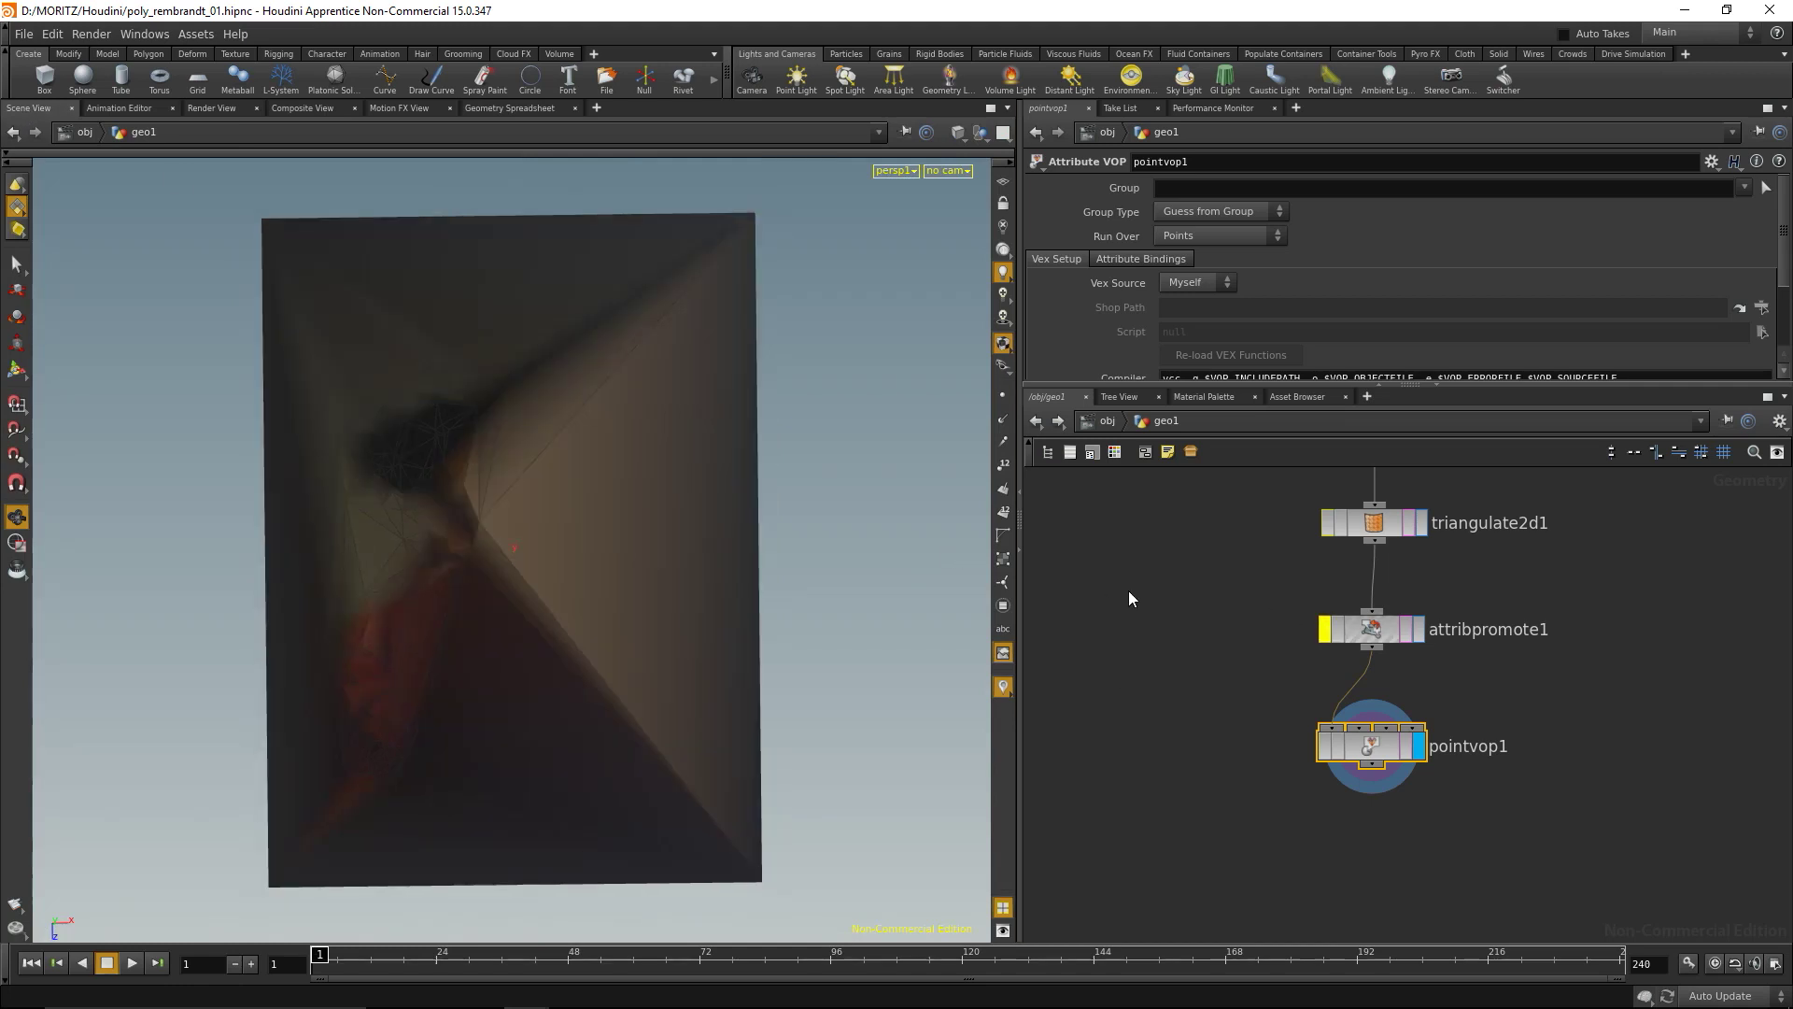
left_click_drag(618, 682, 569, 625)
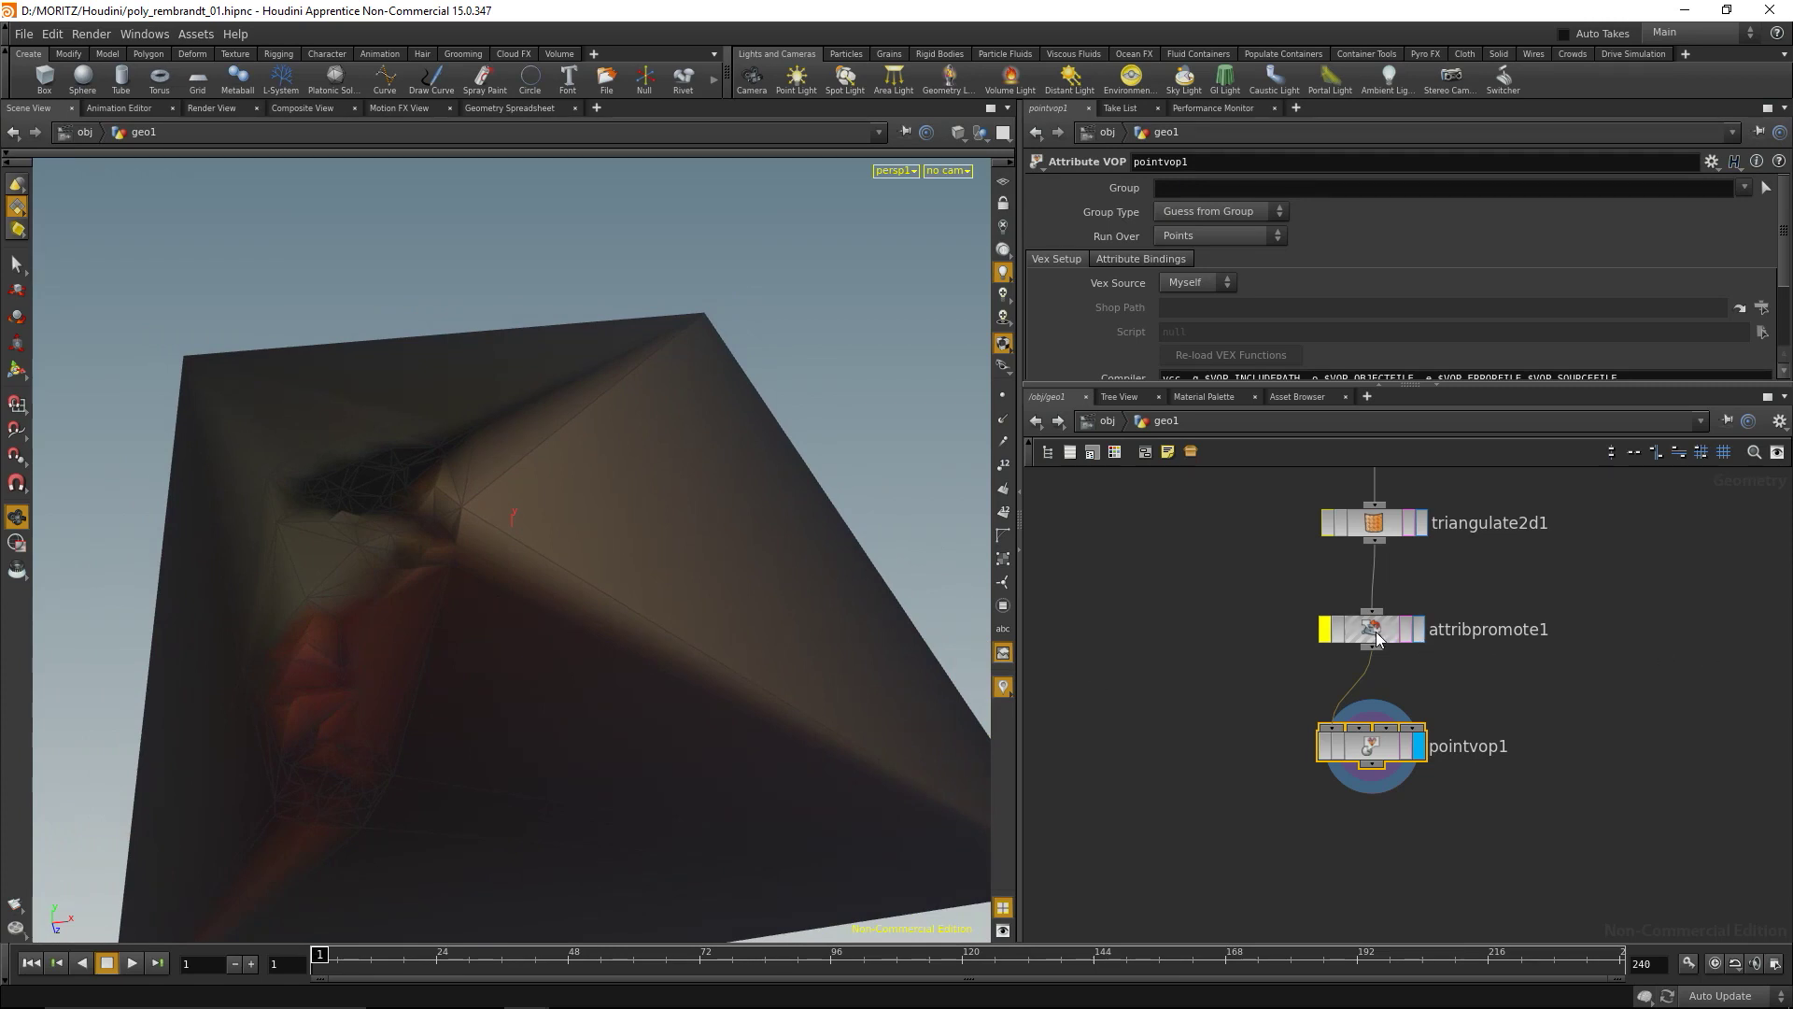
Move attribpromote1 out of the chain to below pointvop1, connect pointvop1's output to it, and display attribpromote1
left_click_drag(1376, 635, 1374, 884)
left_click_drag(1371, 746, 1374, 655)
left_click_drag(1373, 878, 1372, 804)
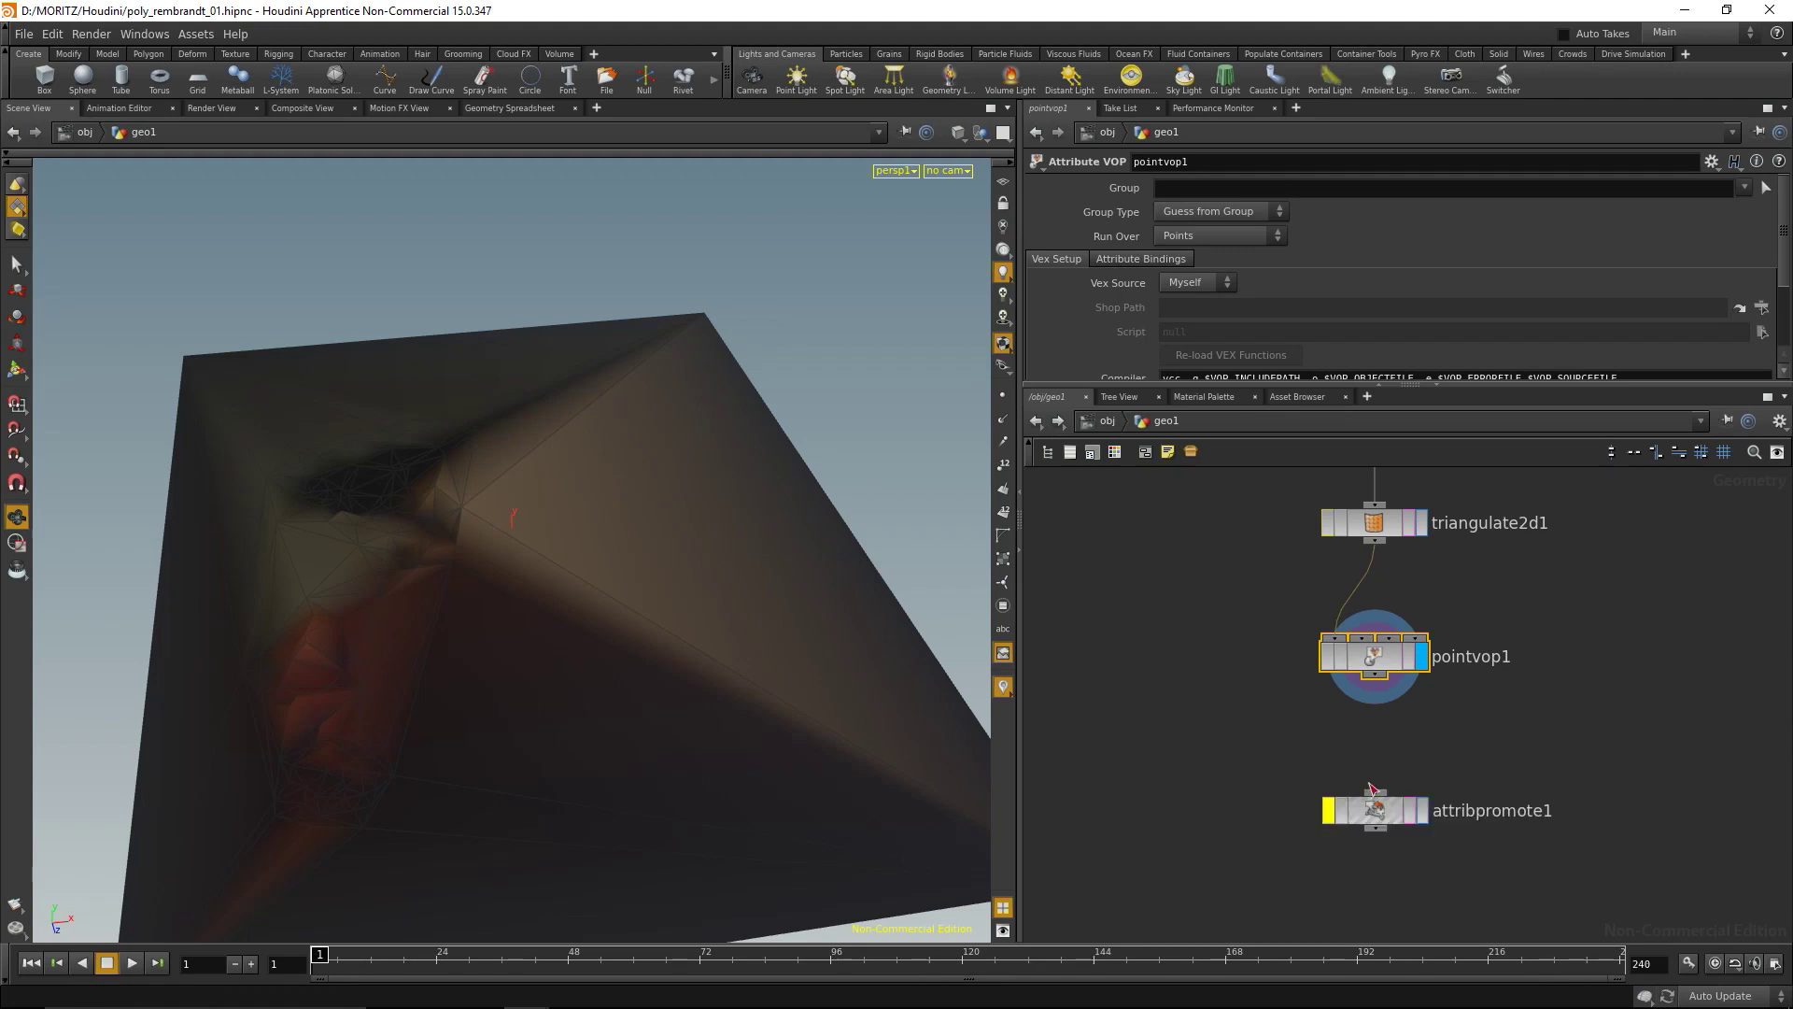
left_click_drag(1373, 674, 1375, 794)
left_click(1422, 810)
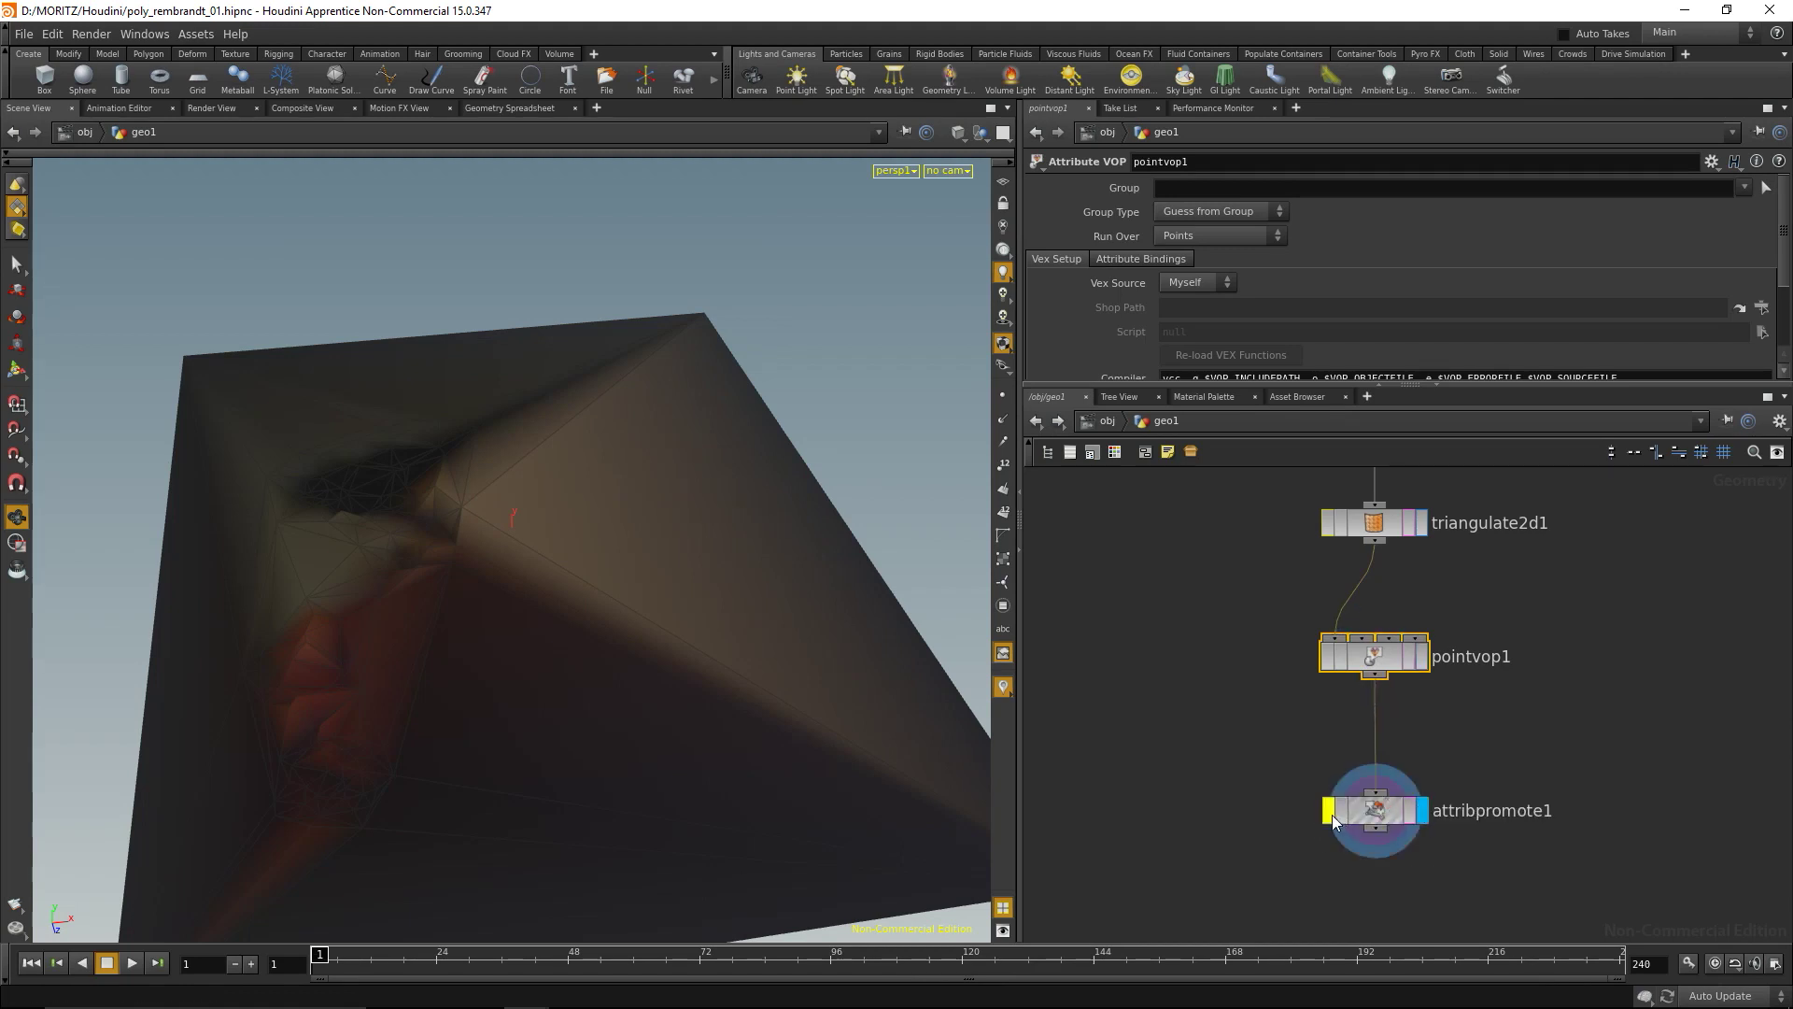
Turn off the bypass on attribpromote1, check the displaced relief from several angles, and save the scene file
left_click(1328, 811)
left_click_drag(772, 571, 707, 477)
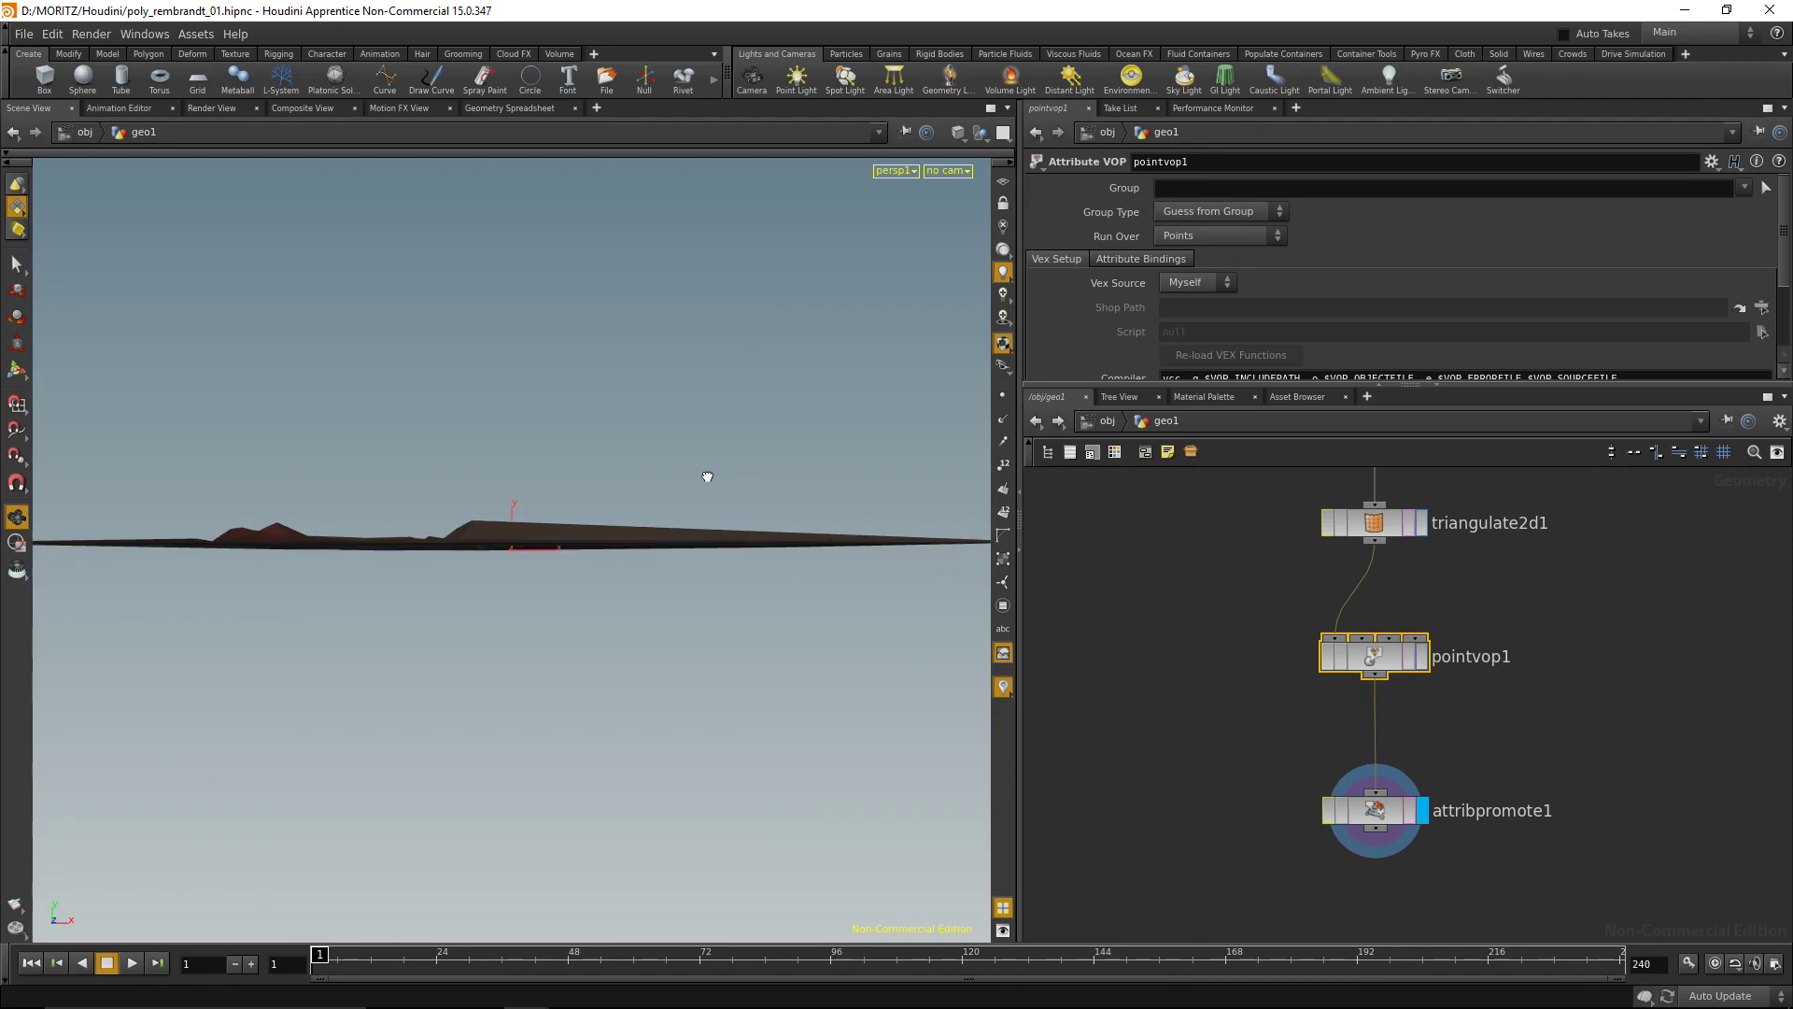
left_click_drag(707, 476, 719, 757)
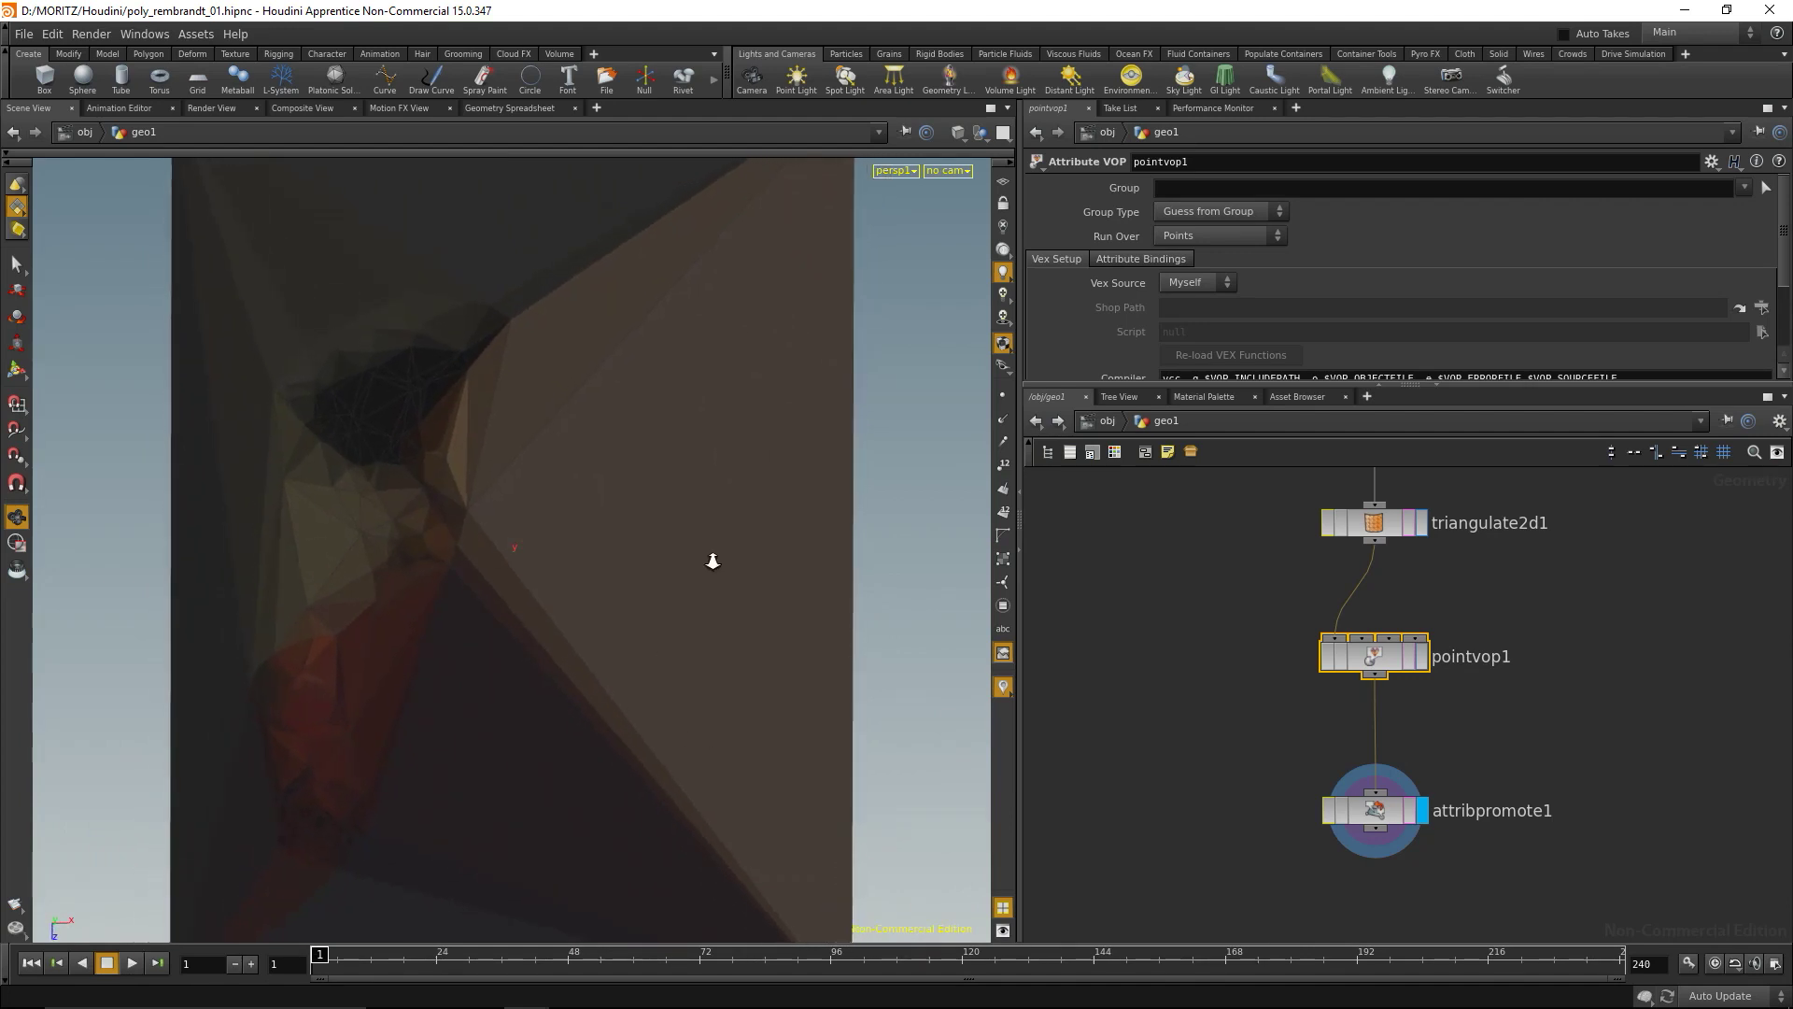
key("h")
key("ctrl+s")
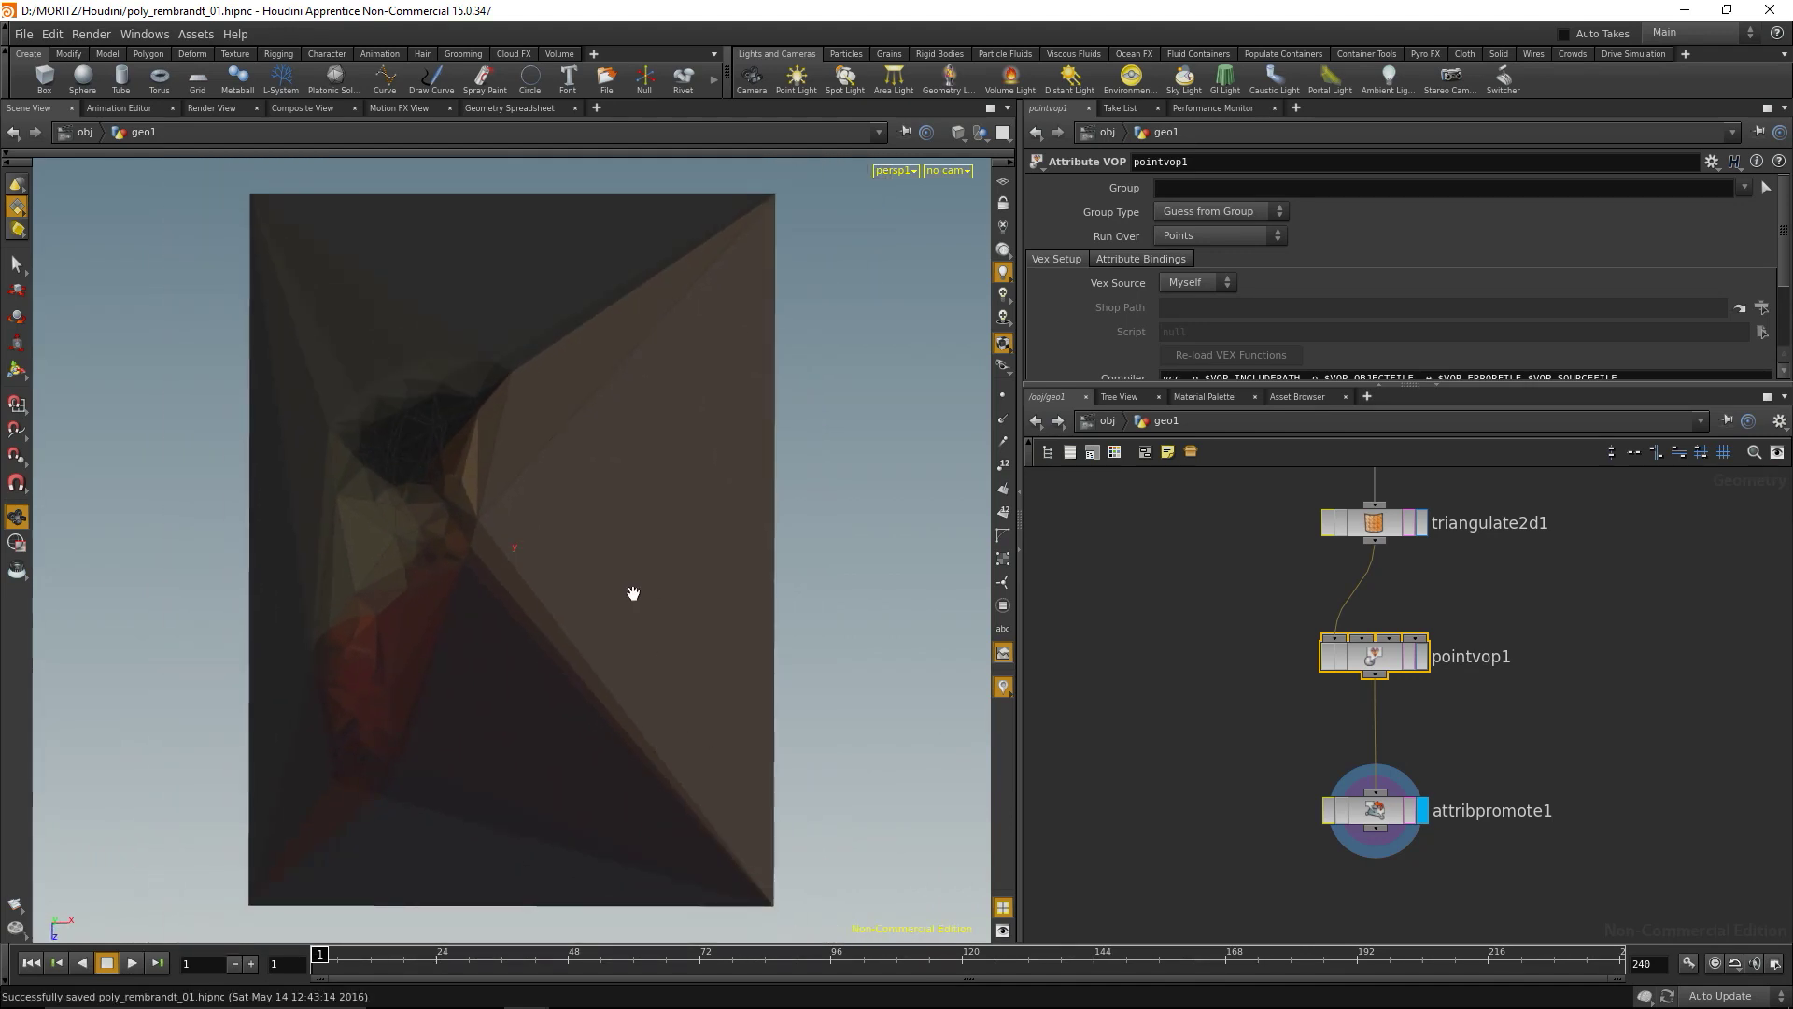
left_click_drag(608, 669, 619, 725)
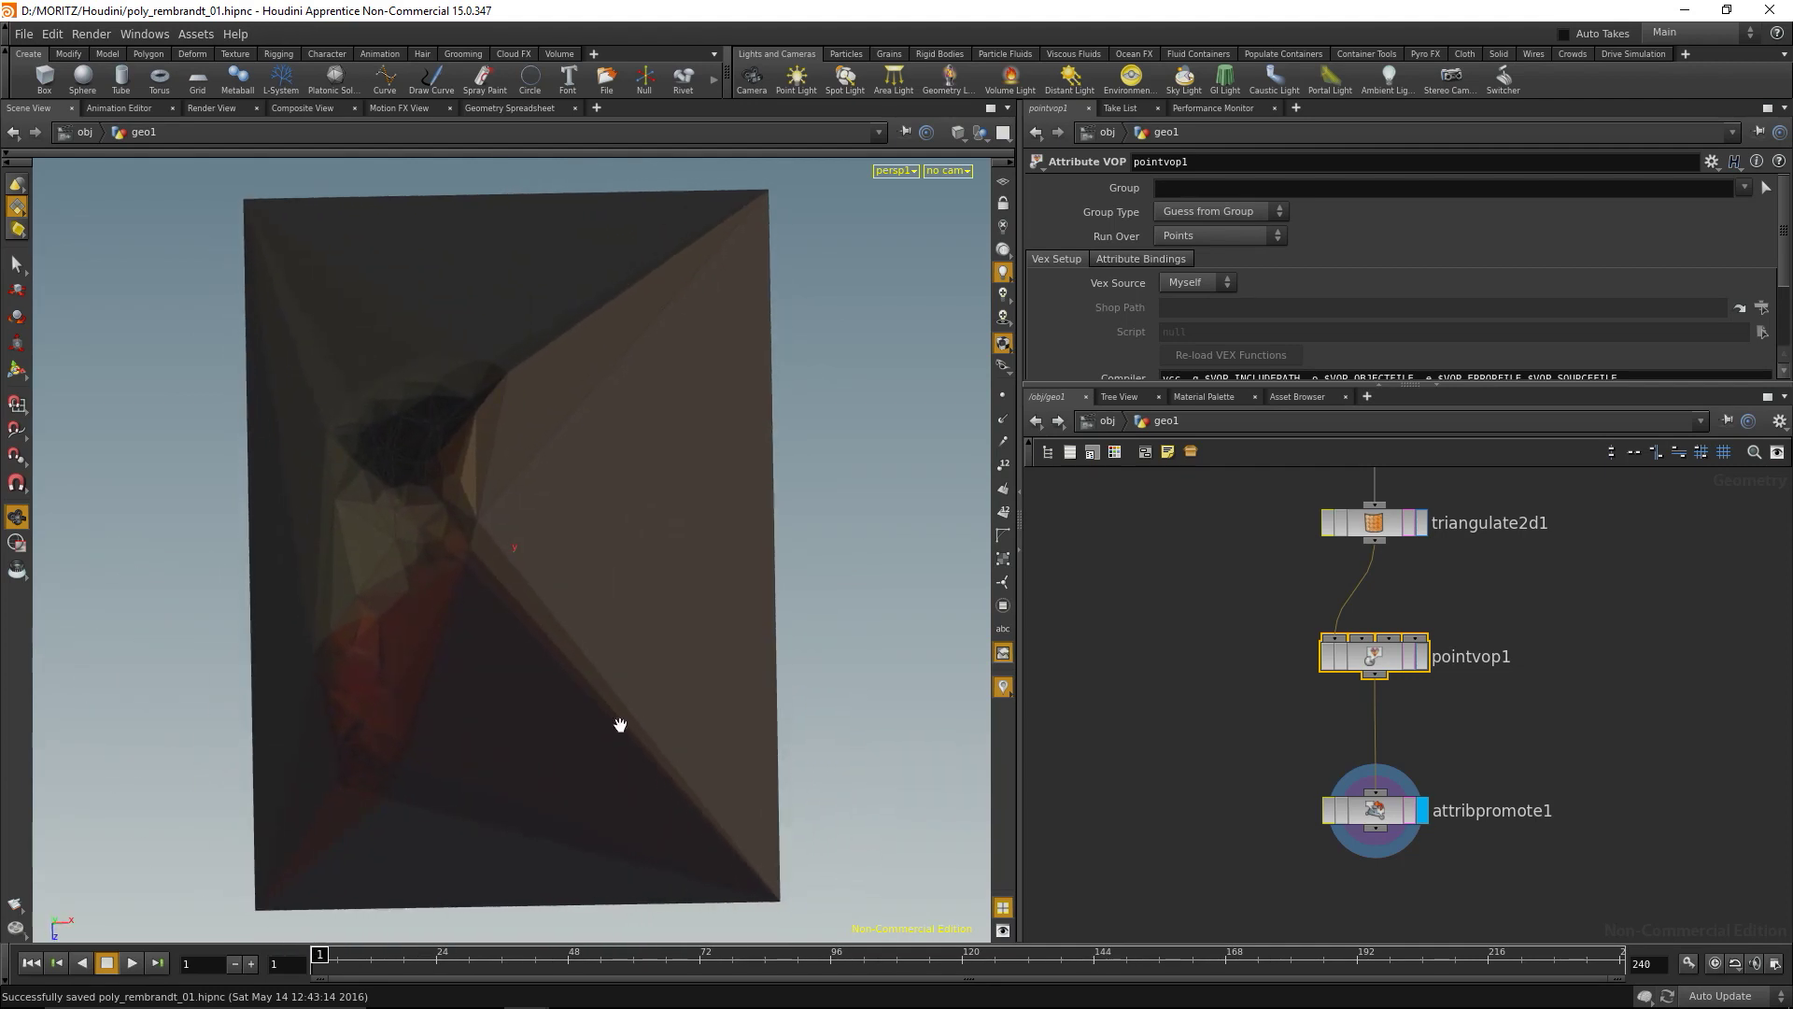
Enter pointvop1's network and move add1, floattovec1 and geometryvopoutput1 farther from the Vector to Float nodes to make room
double_click(1375, 659)
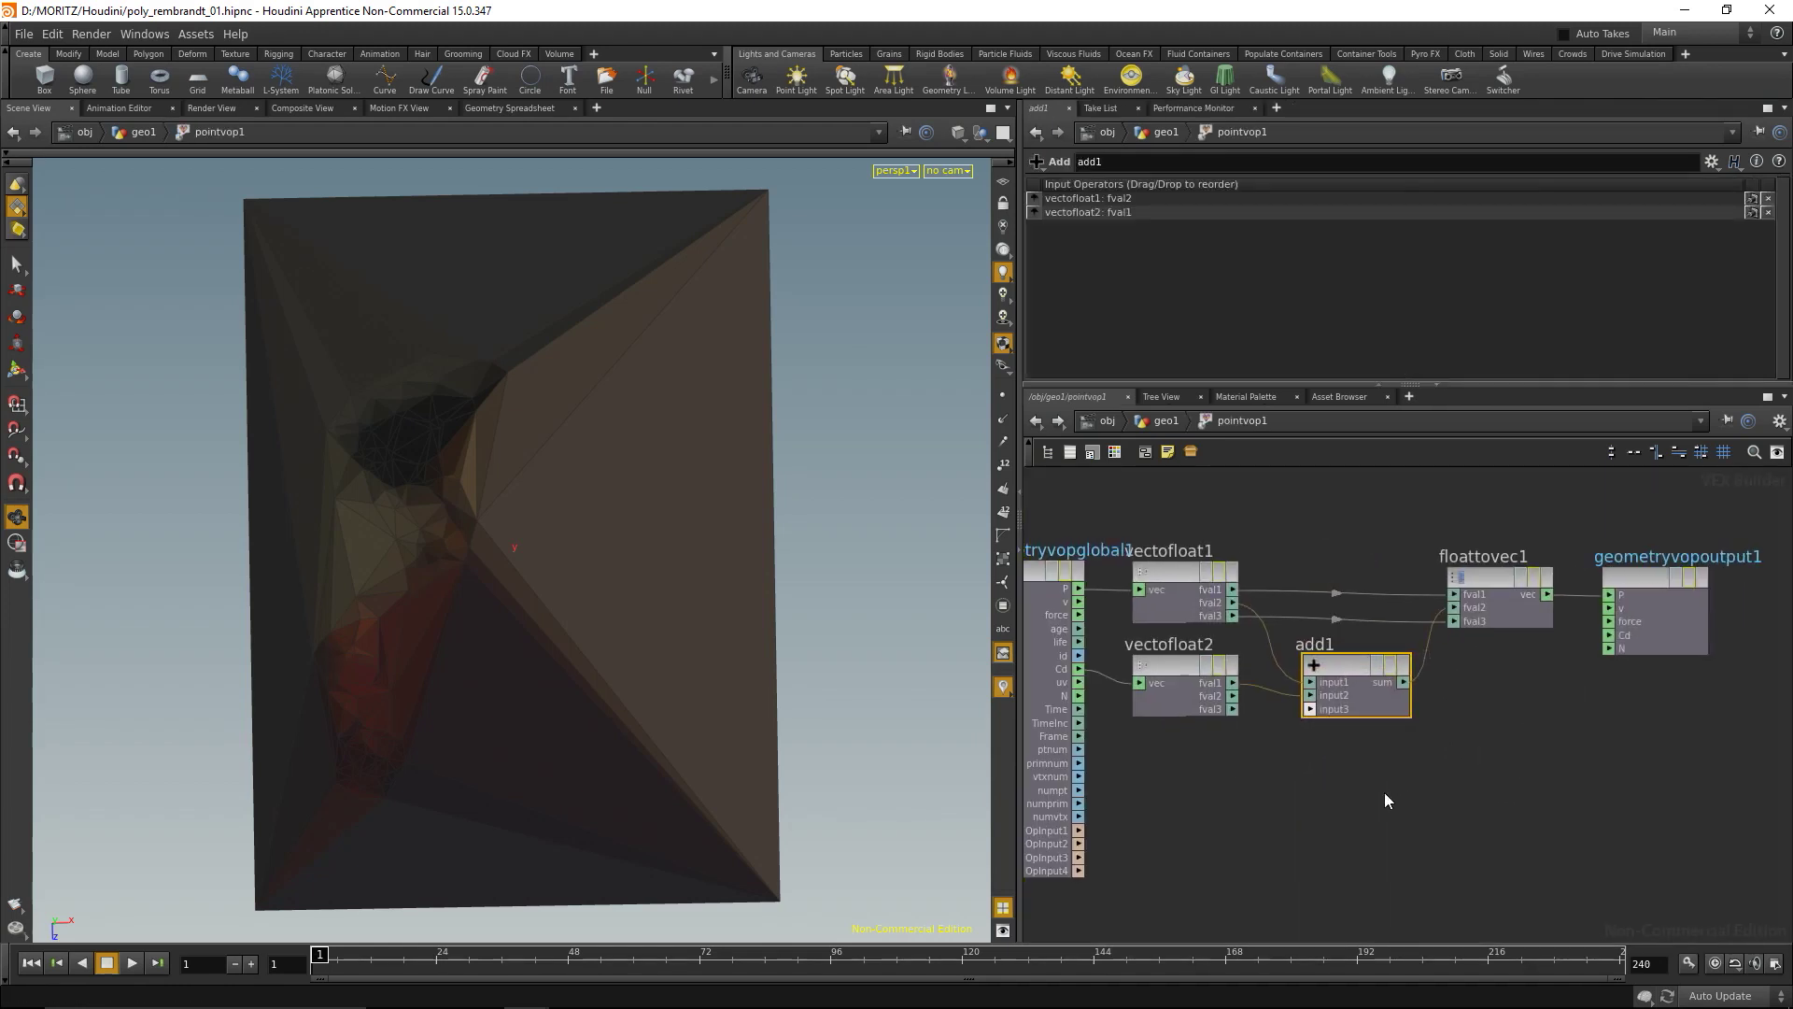
left_click_drag(1357, 512, 1648, 780)
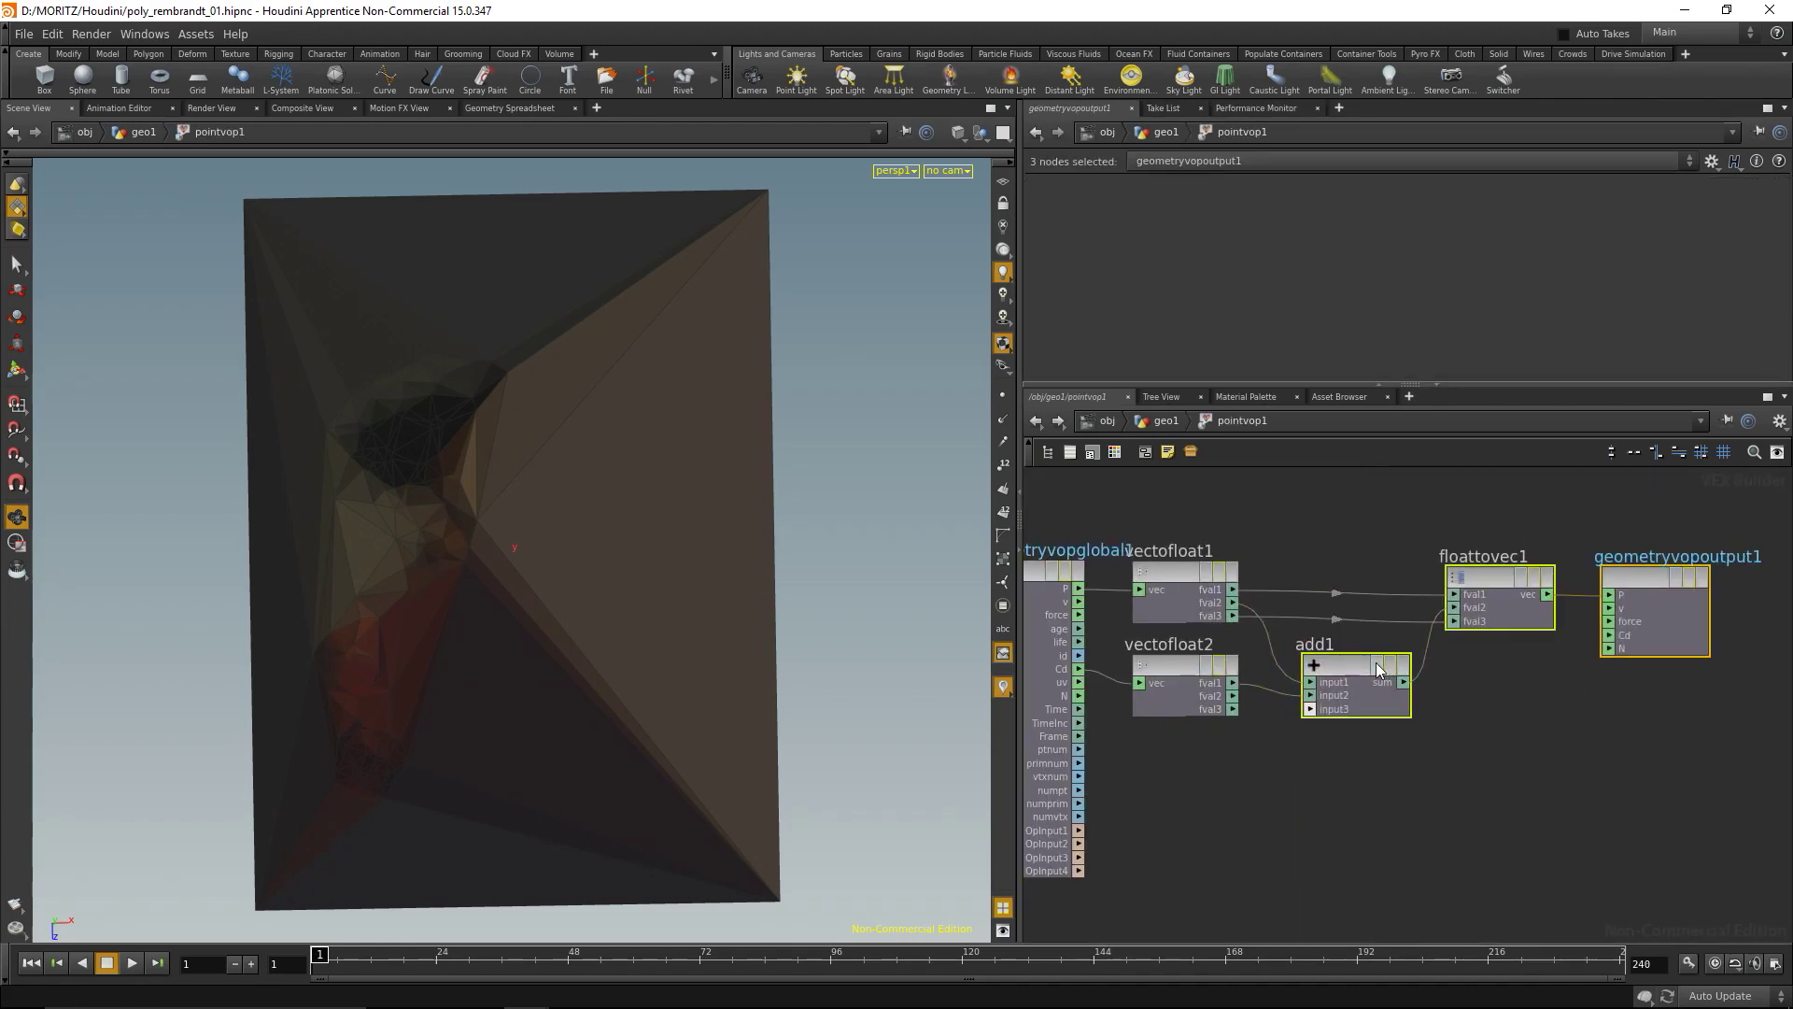
left_click_drag(1335, 664, 1471, 660)
left_click(1311, 753)
middle_click_drag(1332, 733, 1301, 760)
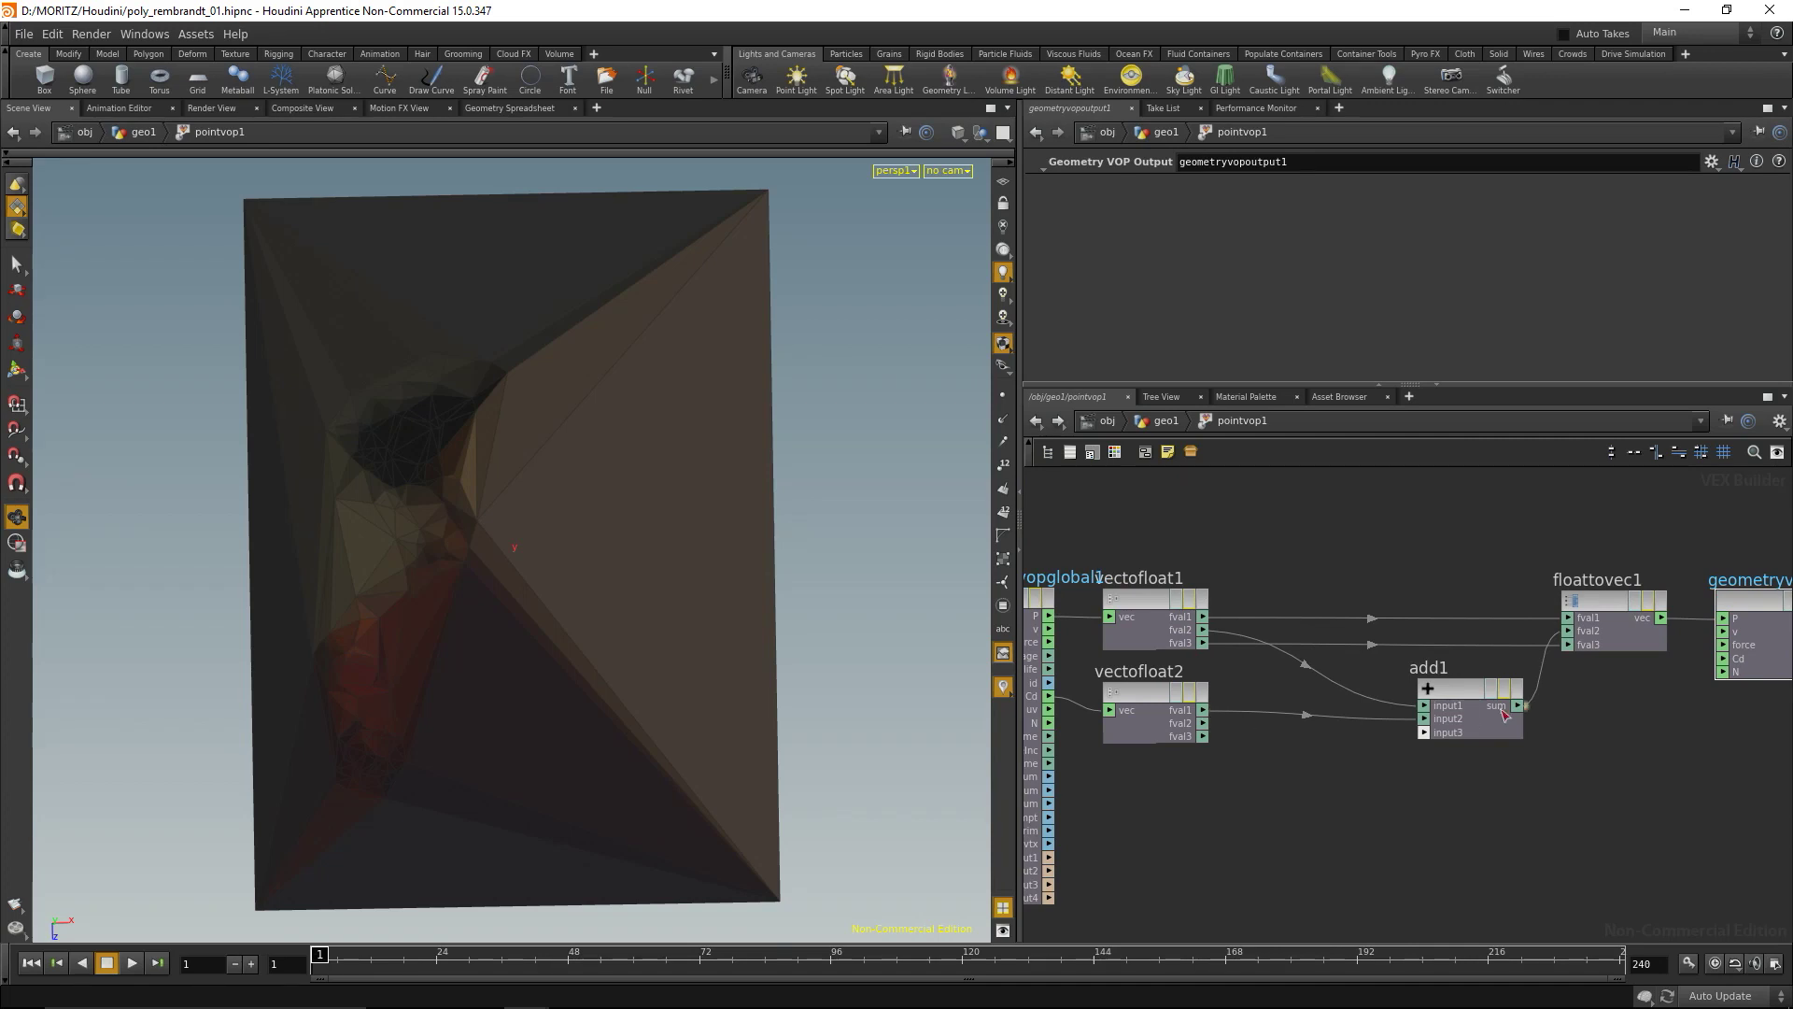
Insert a Ramp Parameter node between vectofloat2's fval1 output and add1's input2, and set its ramp type to Spline Ramp (float)
key("Tab")
type("ram")
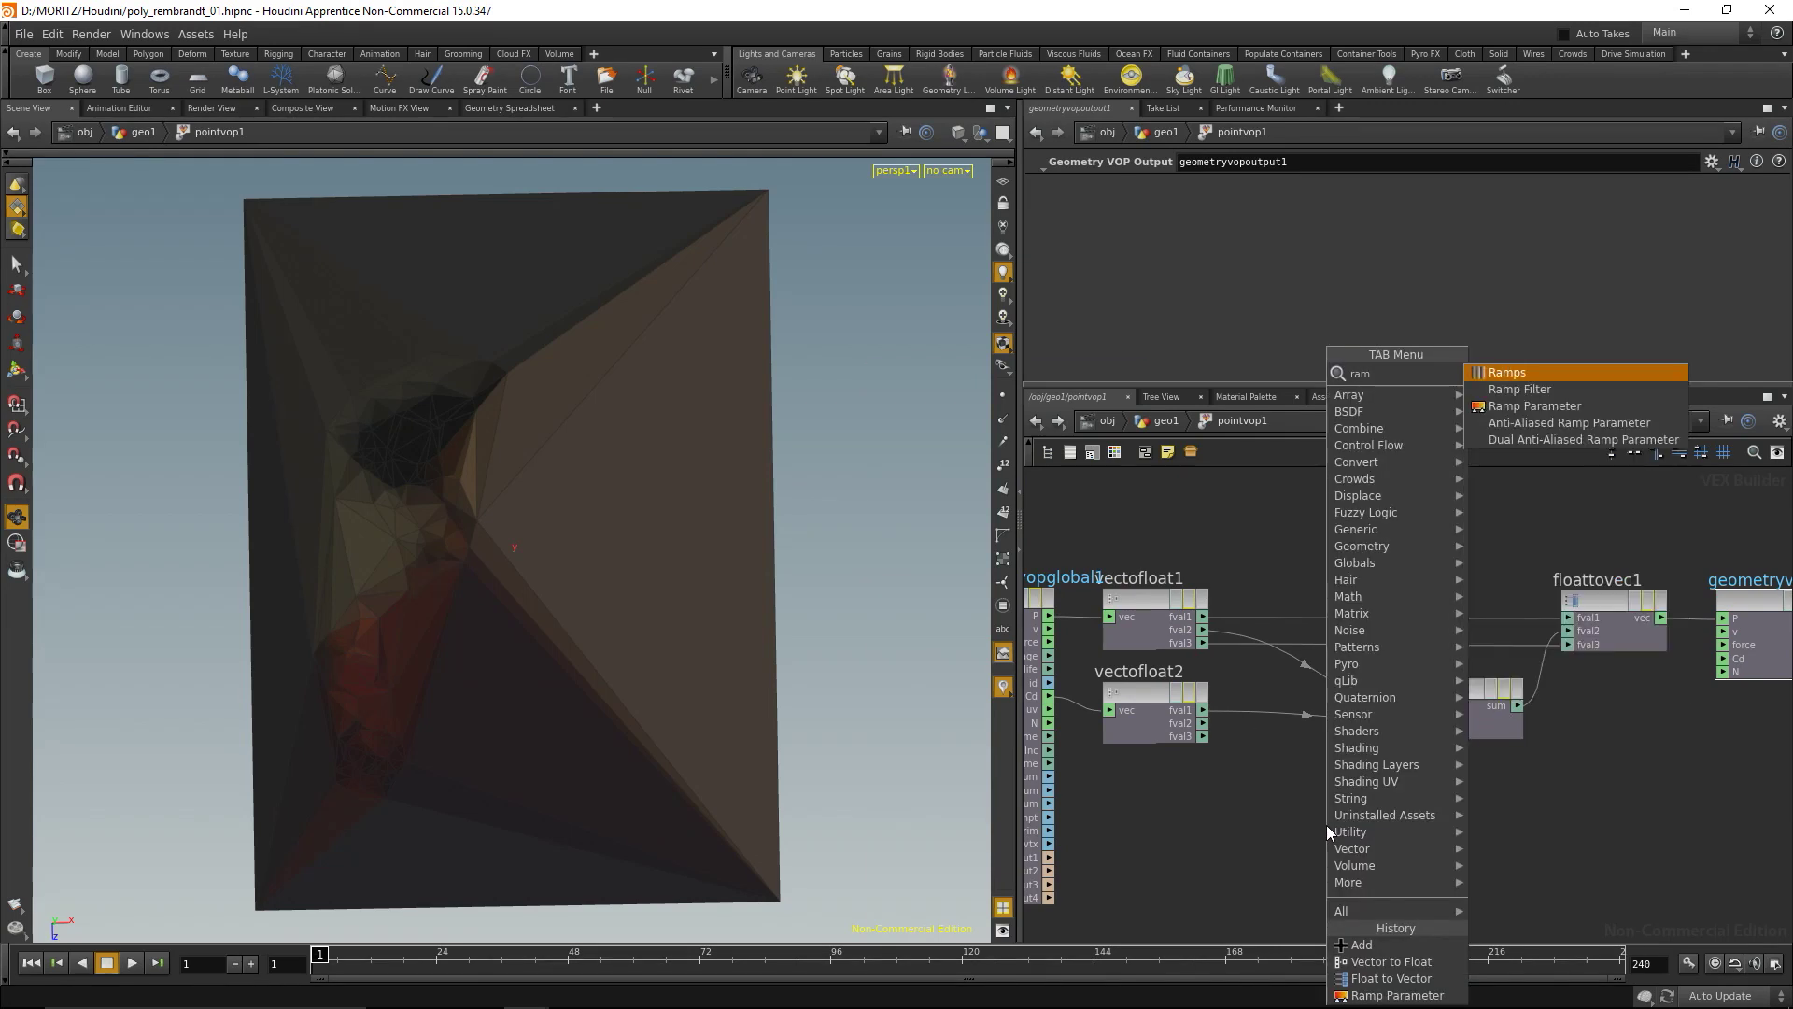
key("Down")
key("Down")
key("Return")
left_click(1319, 794)
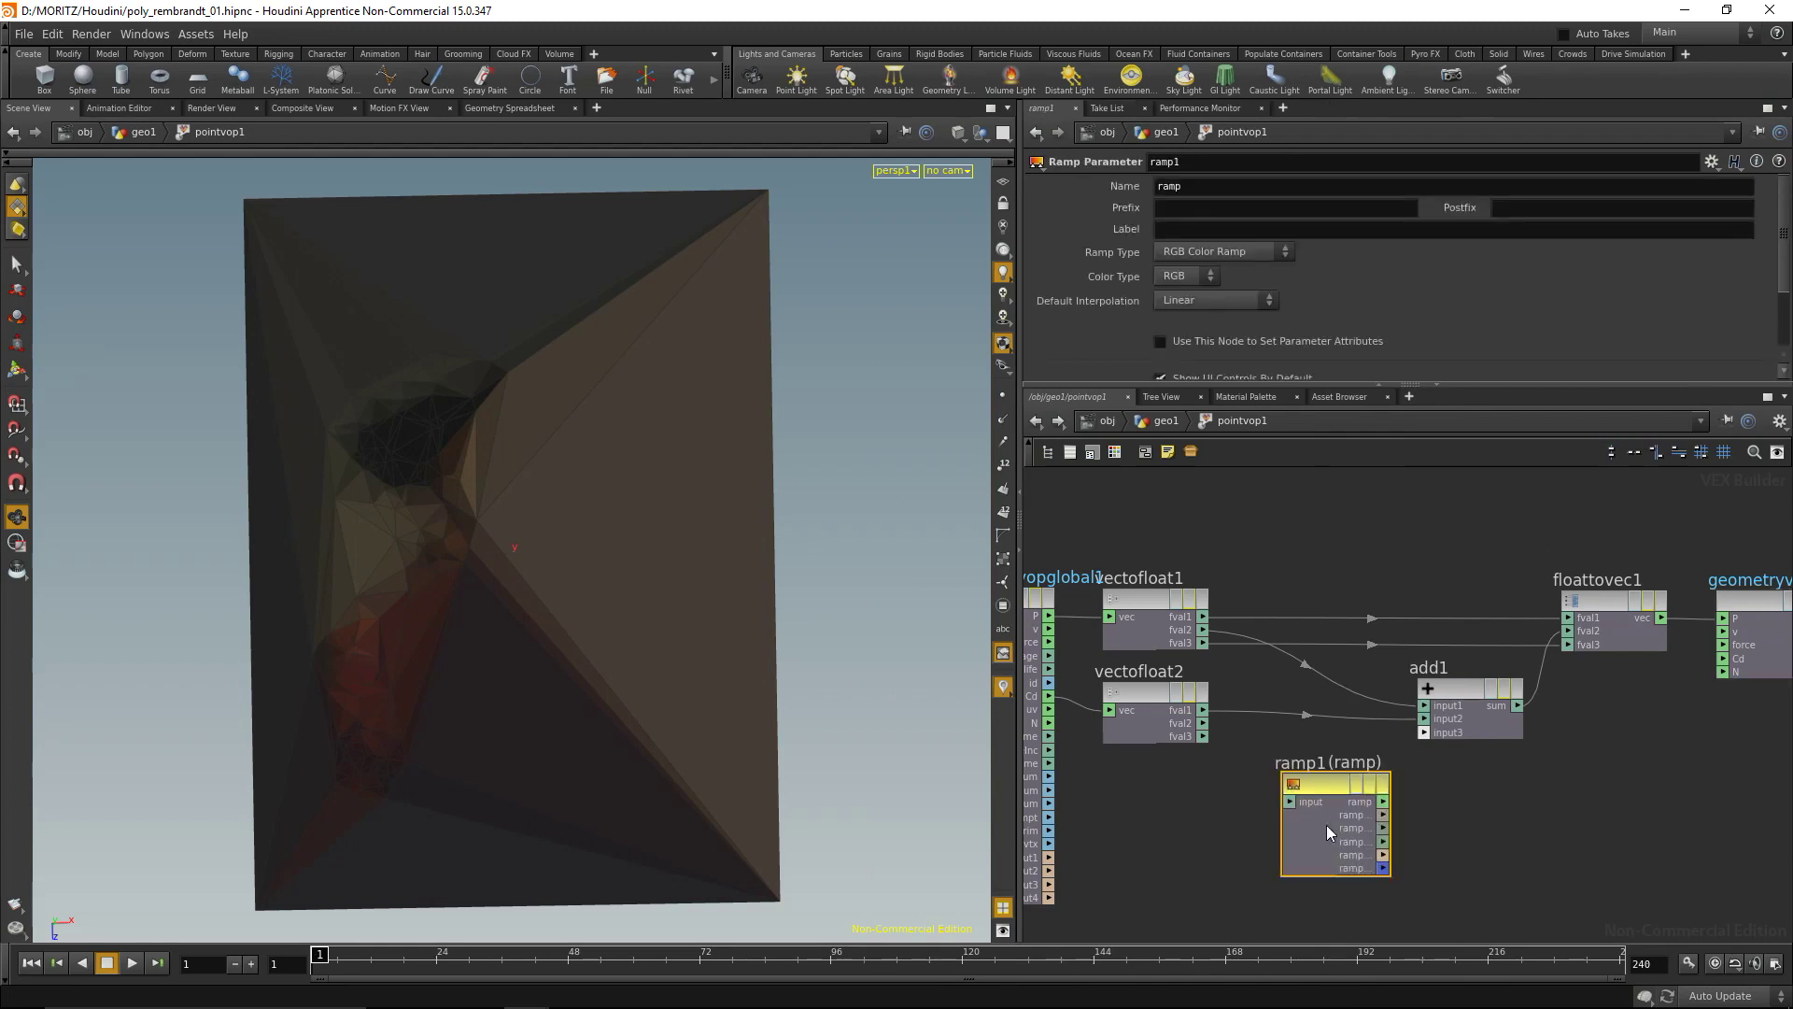
left_click_drag(1326, 793, 1300, 719)
left_click(1203, 254)
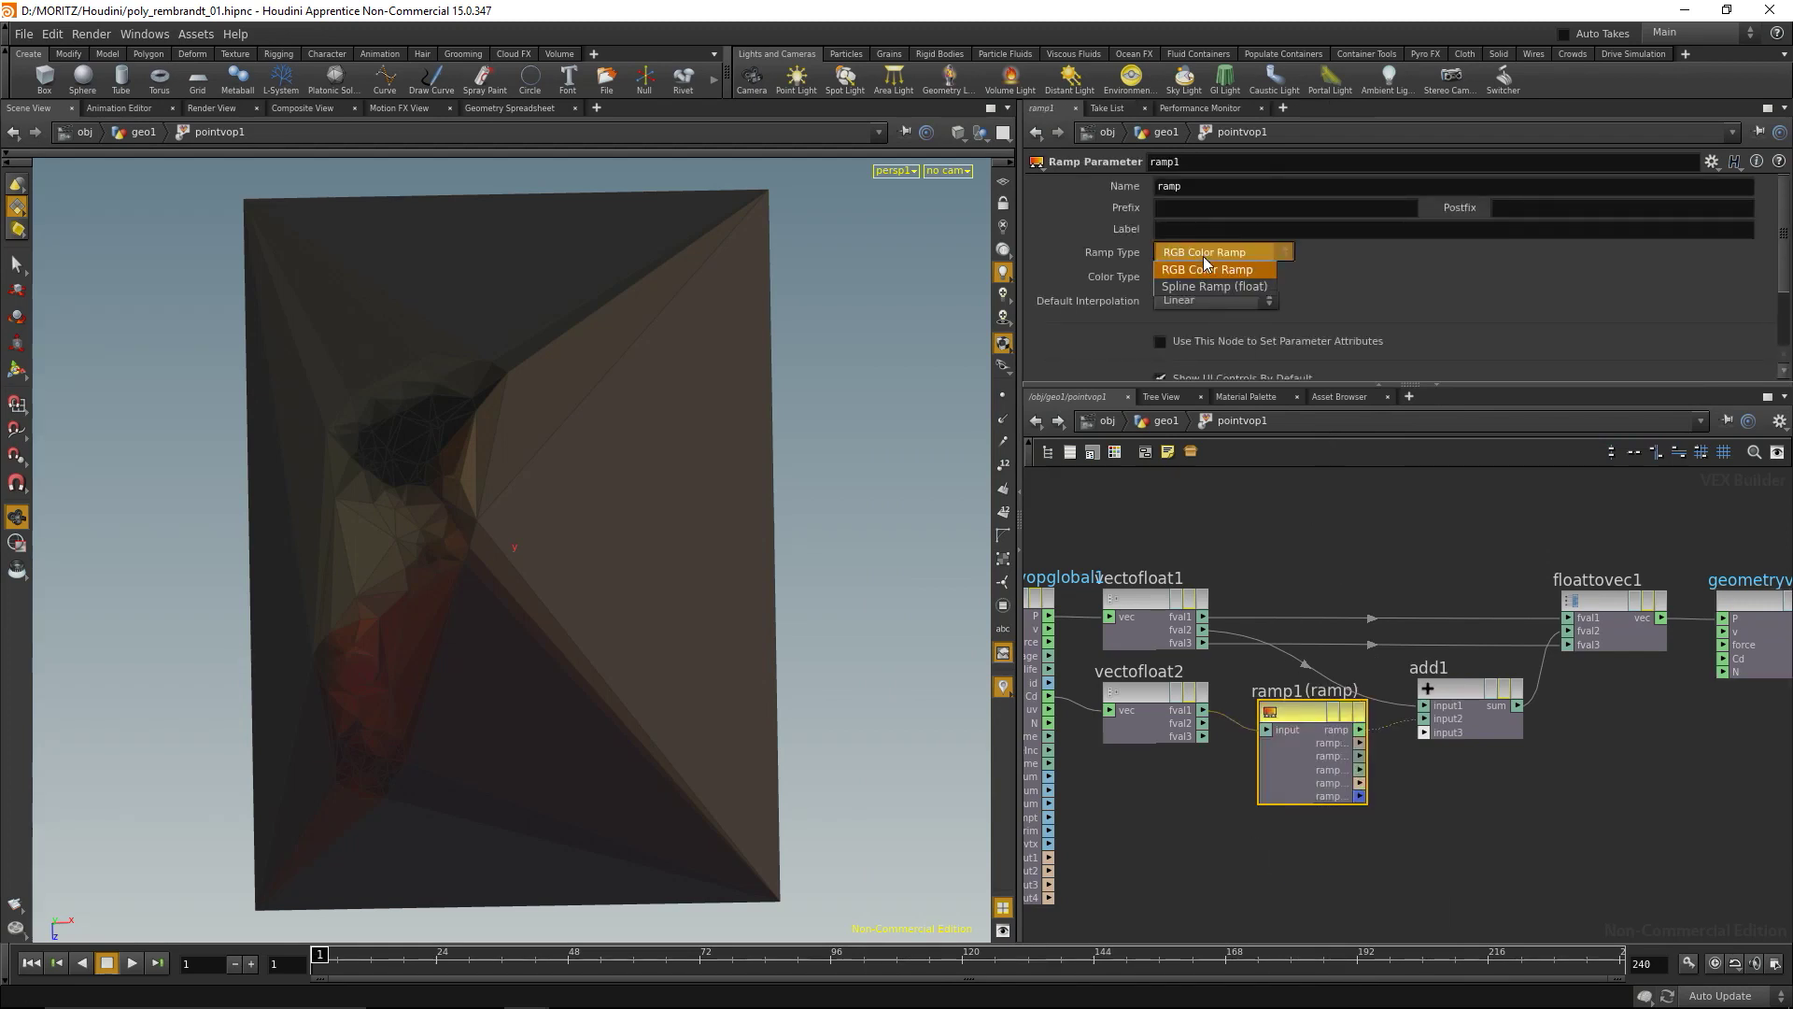
left_click(1213, 284)
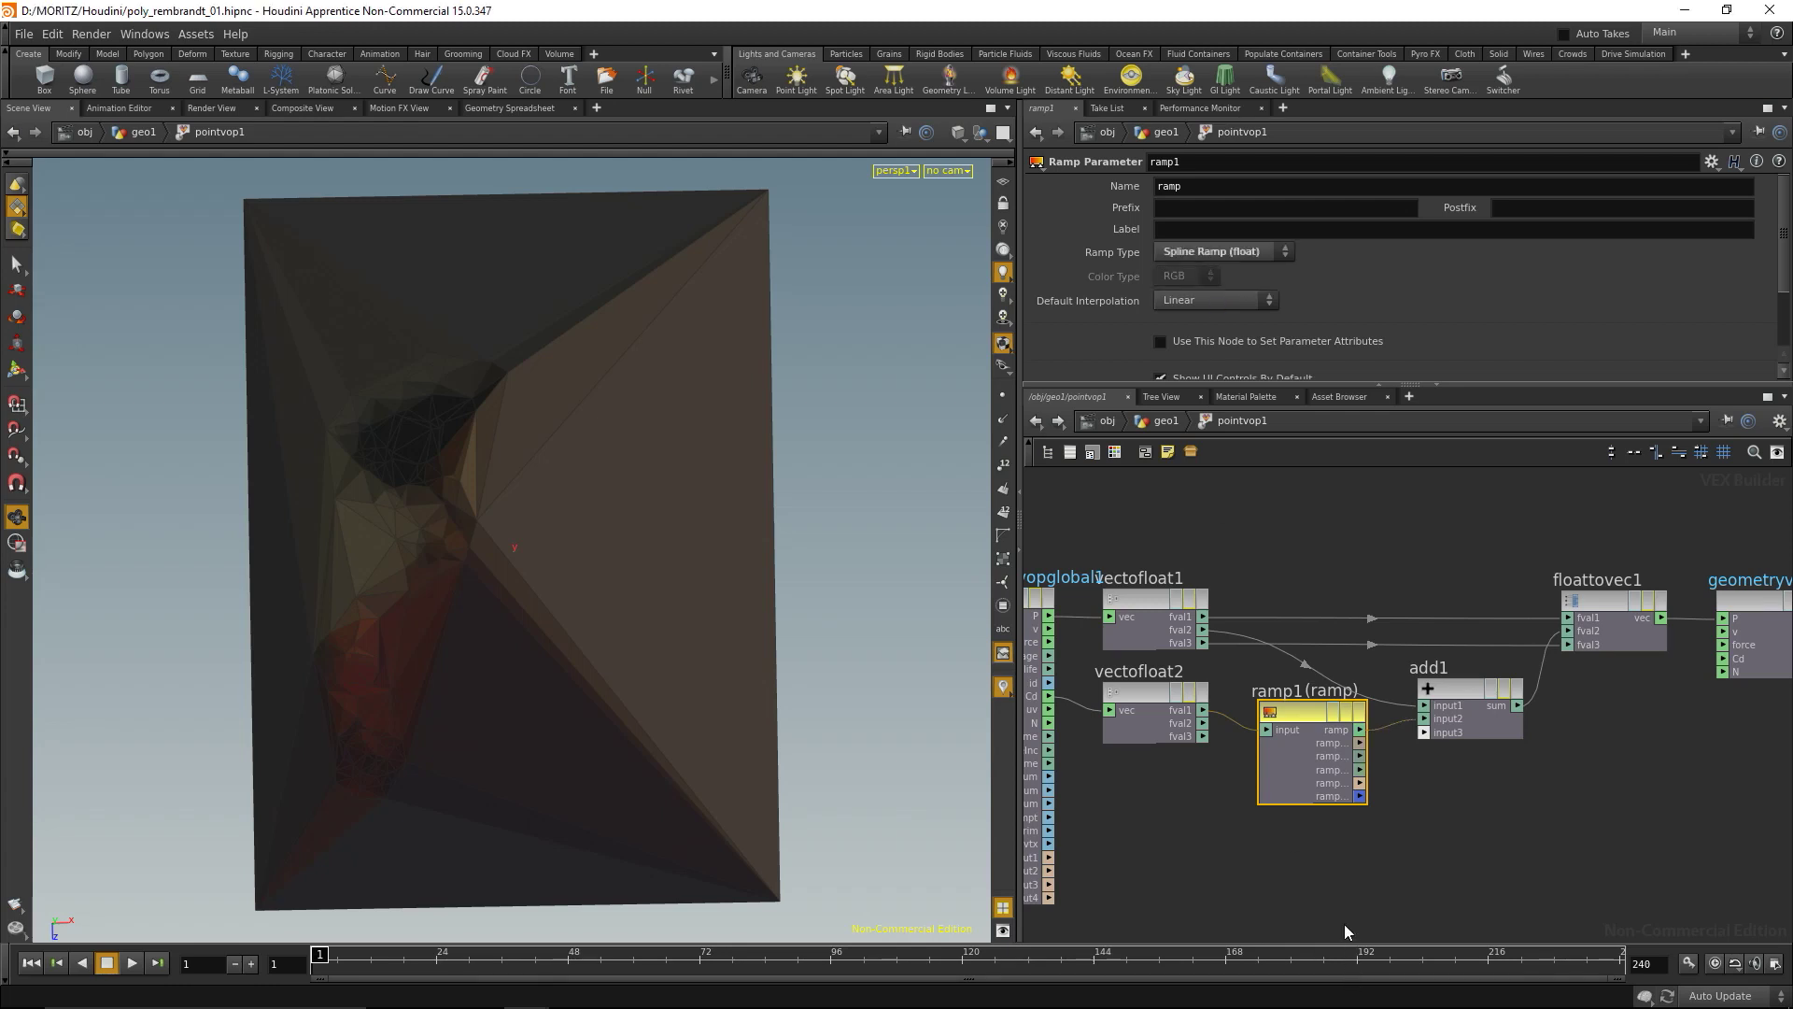
Return to the geo1 level and enlarge pointvop1's ramp graph and the parameter area for editing
left_click(1165, 421)
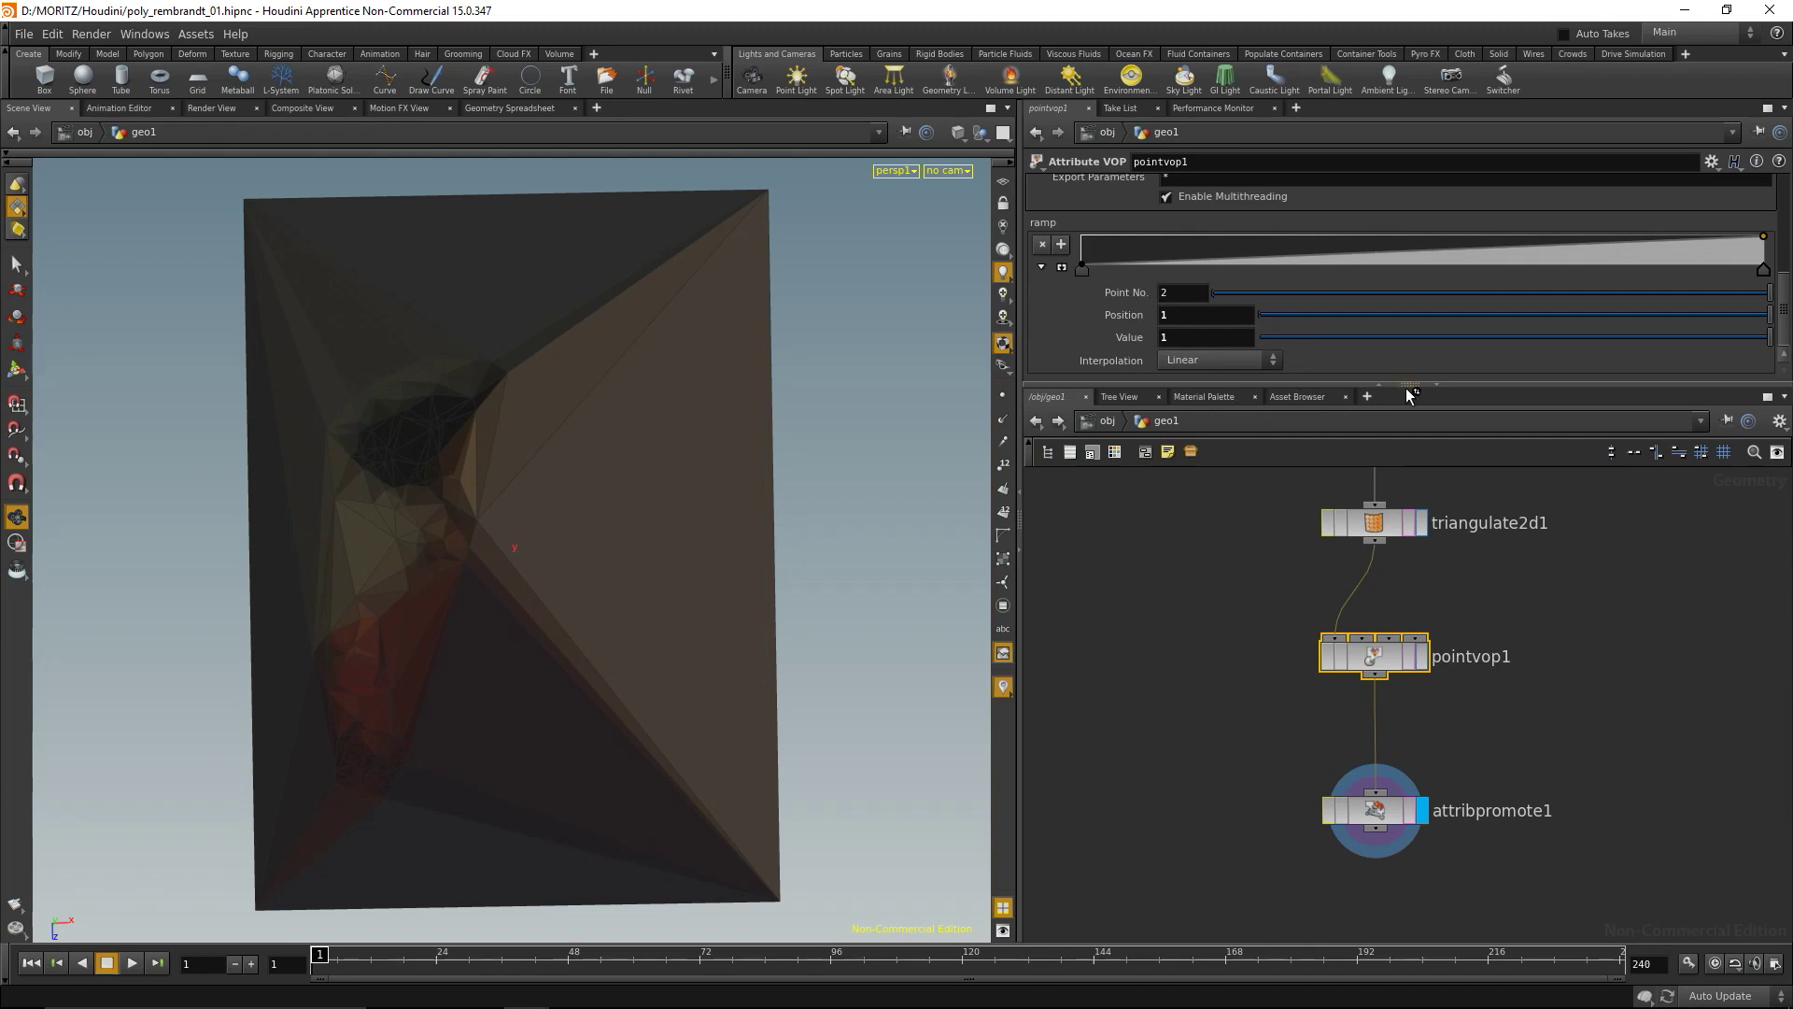
left_click(1062, 268)
left_click_drag(1408, 385, 1408, 603)
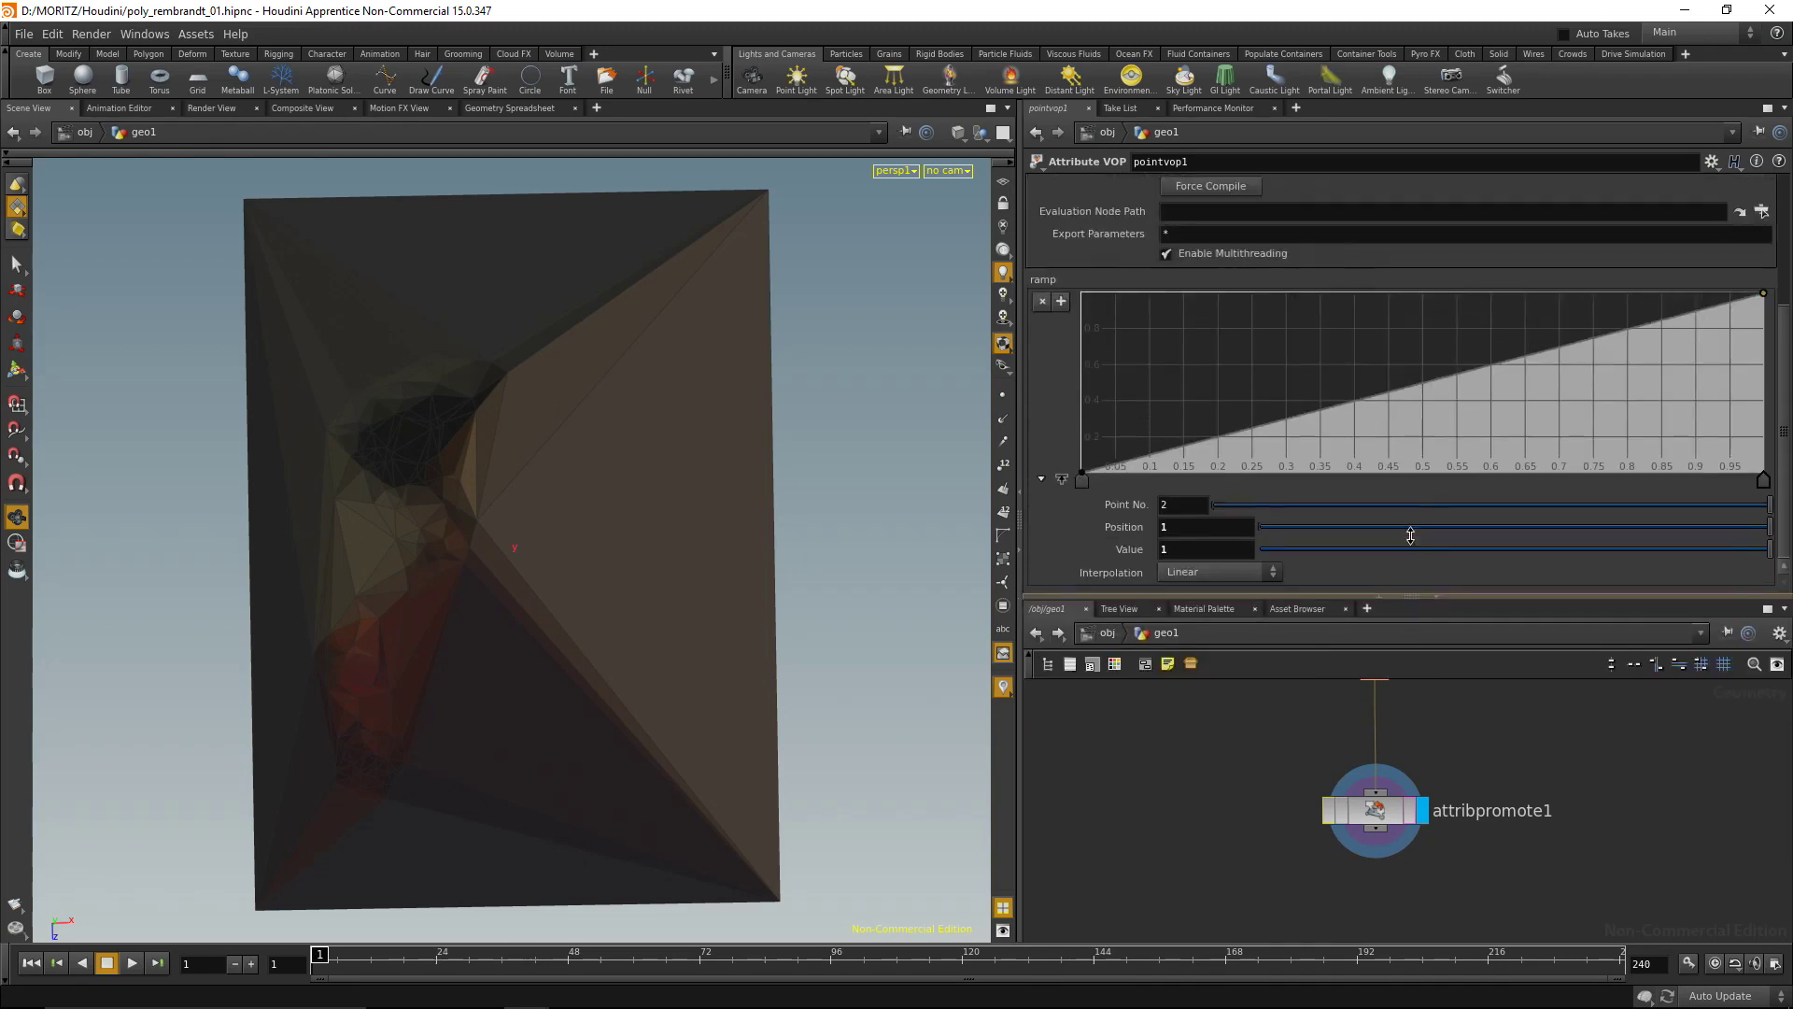
scroll(1587, 374, "up", 1)
scroll(1730, 322, "down", 1)
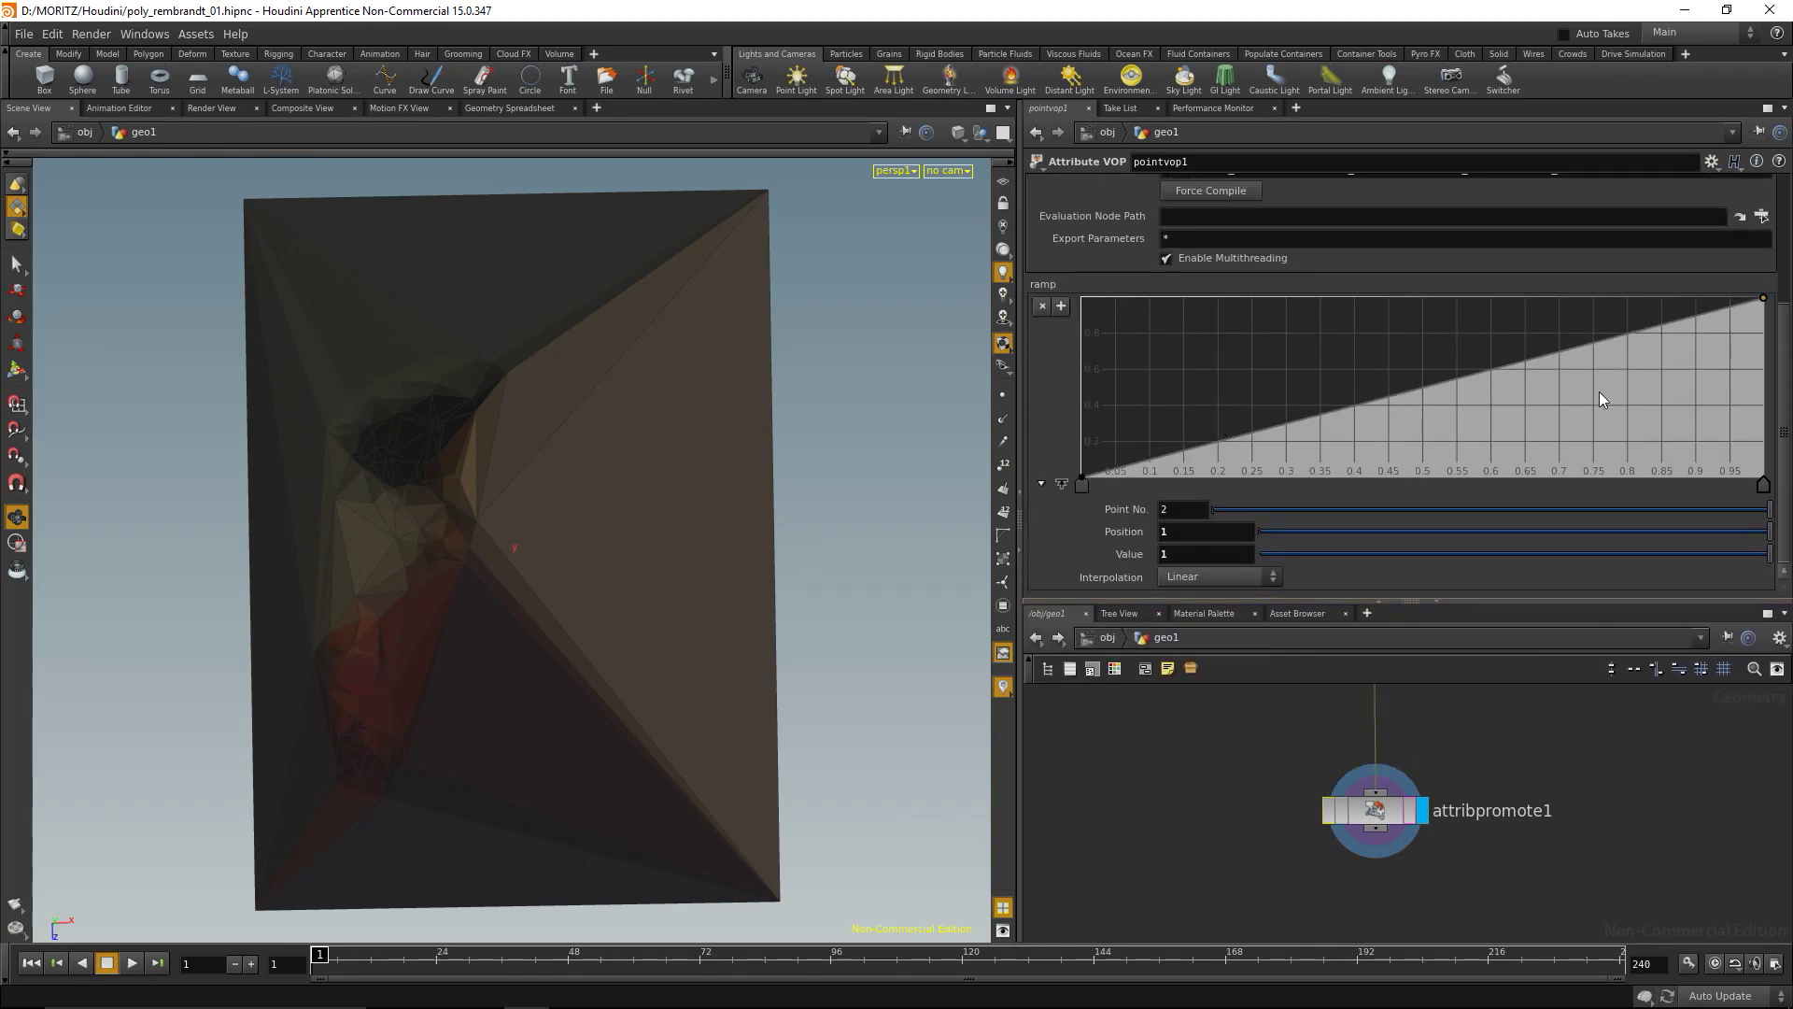
Try a value of 2 on the ramp's end point, inspect the relief, and reset the value to its default
left_click_drag(801, 571, 781, 429)
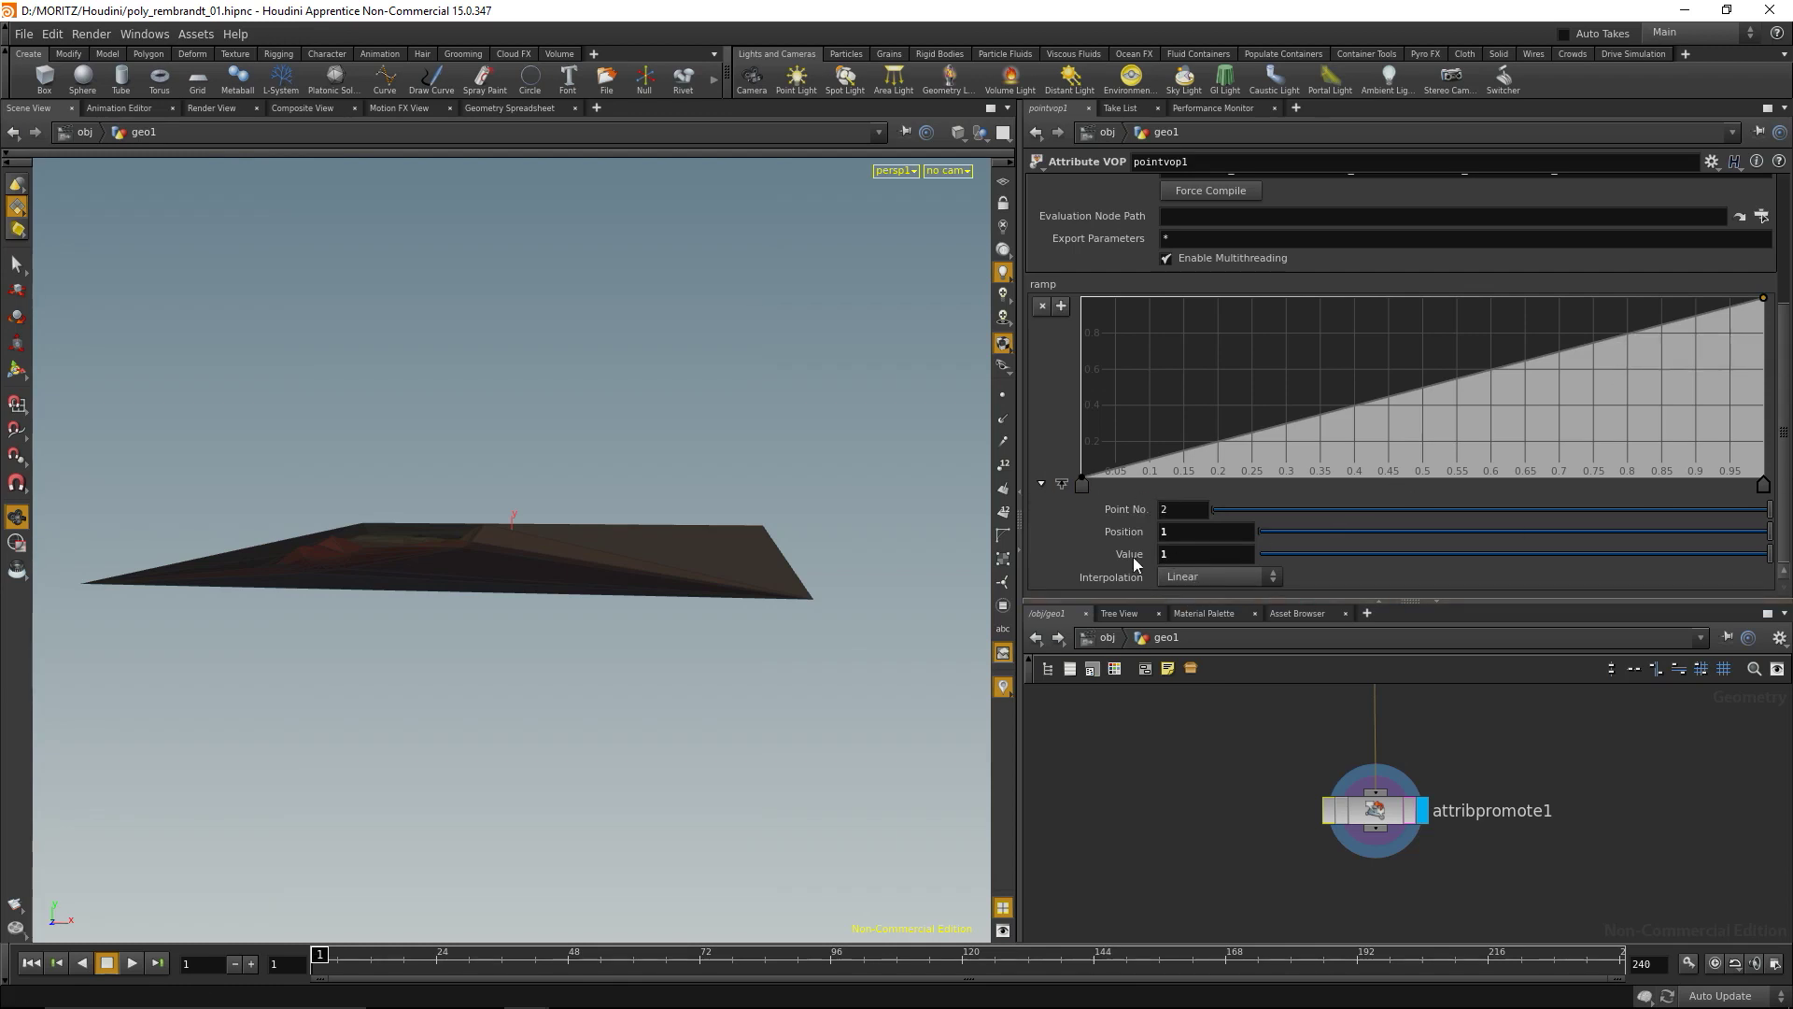
key("BackSpace")
type("2")
key("Return")
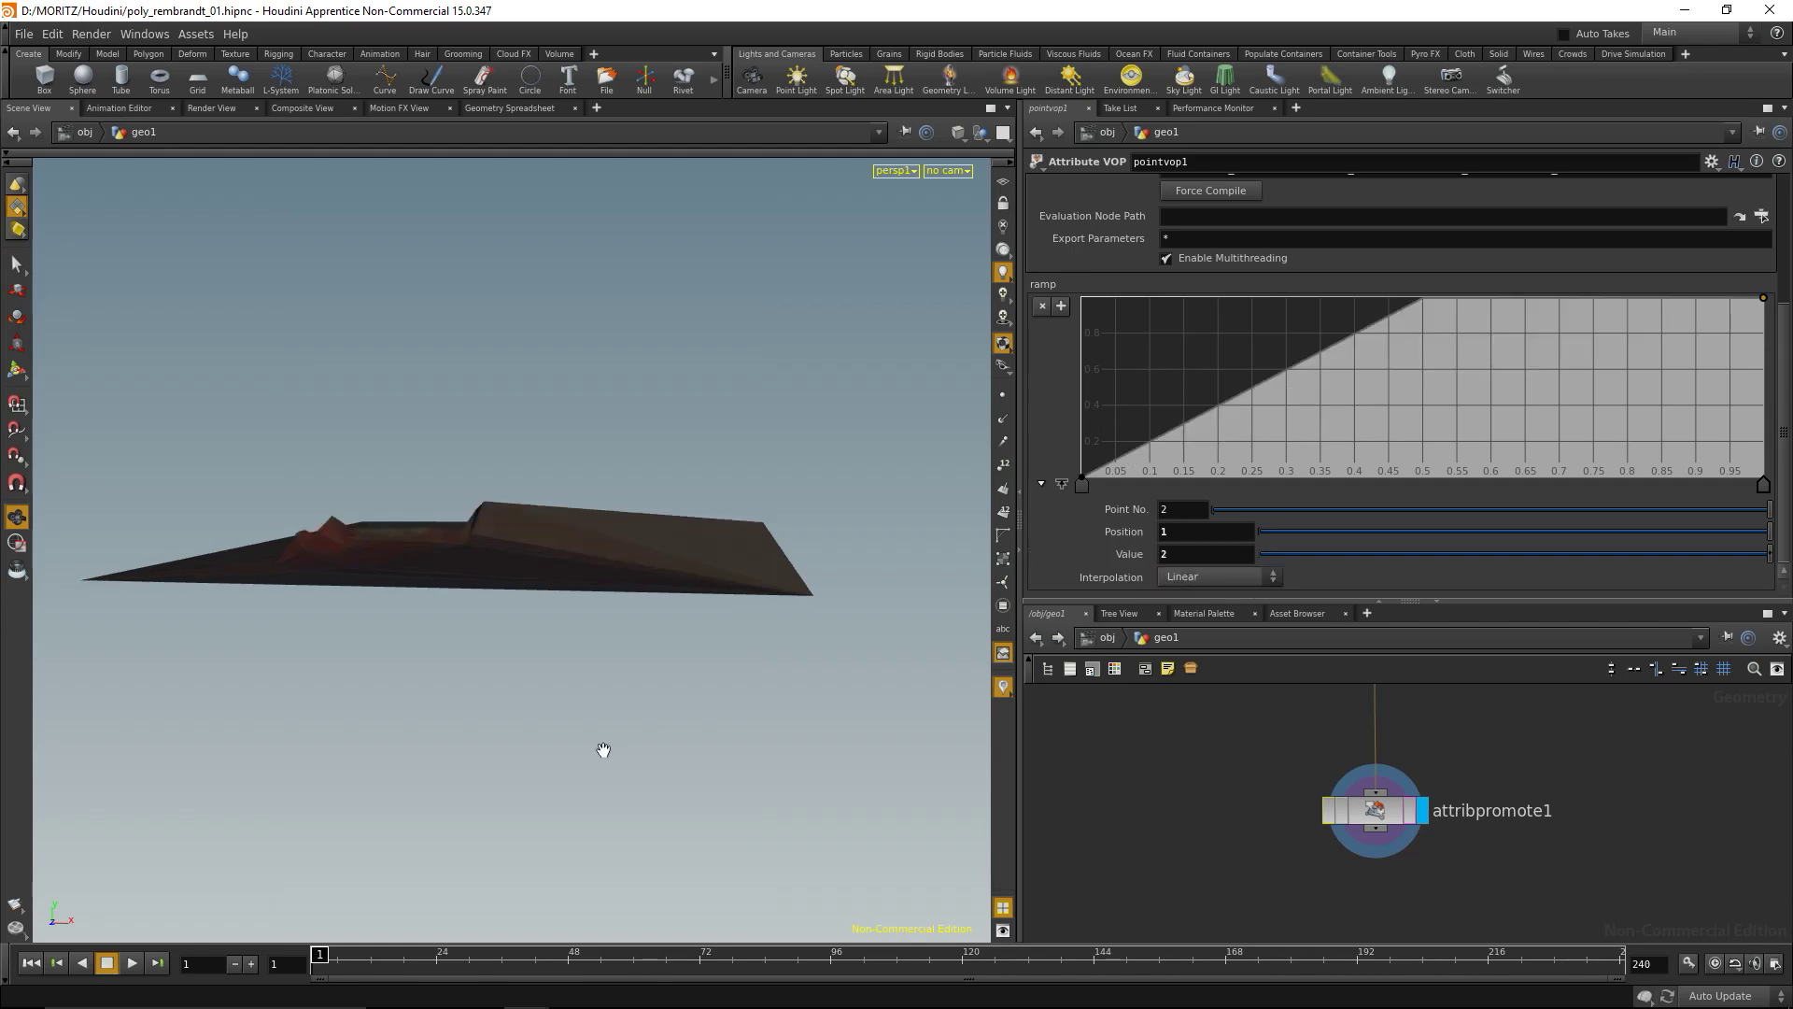
left_click_drag(536, 504, 912, 613)
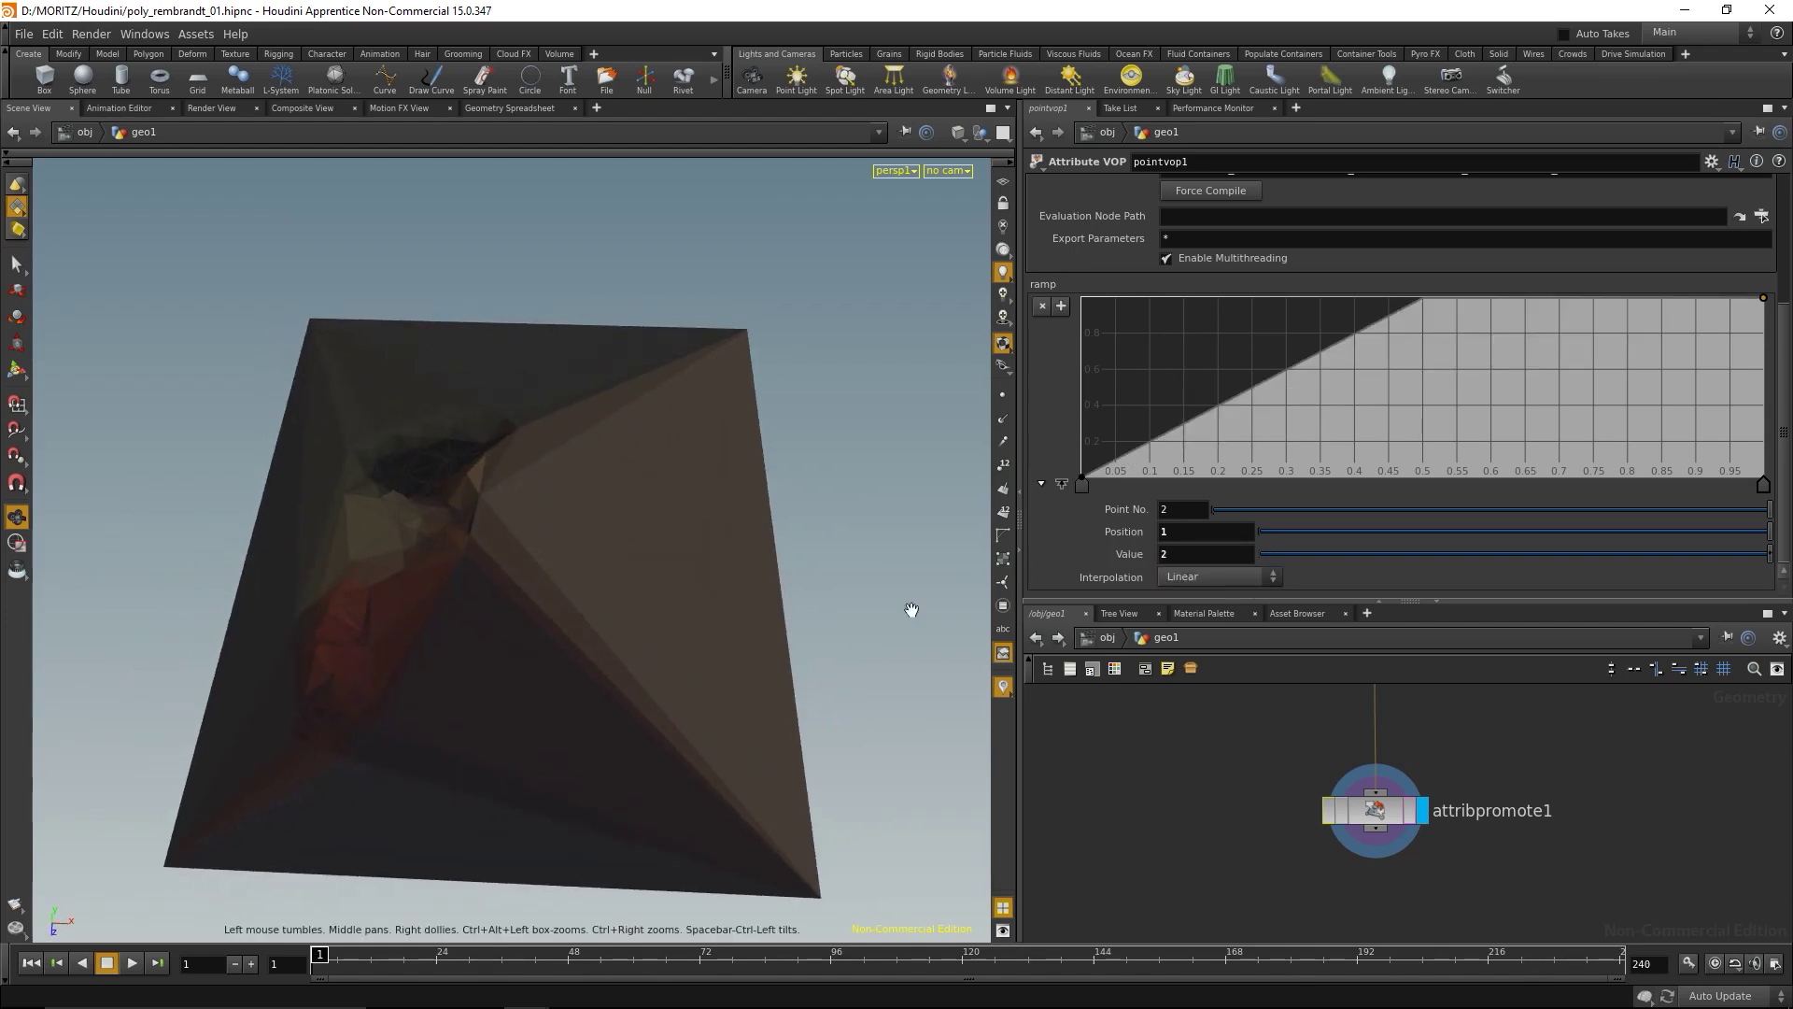
middle_click(1134, 560, "ctrl")
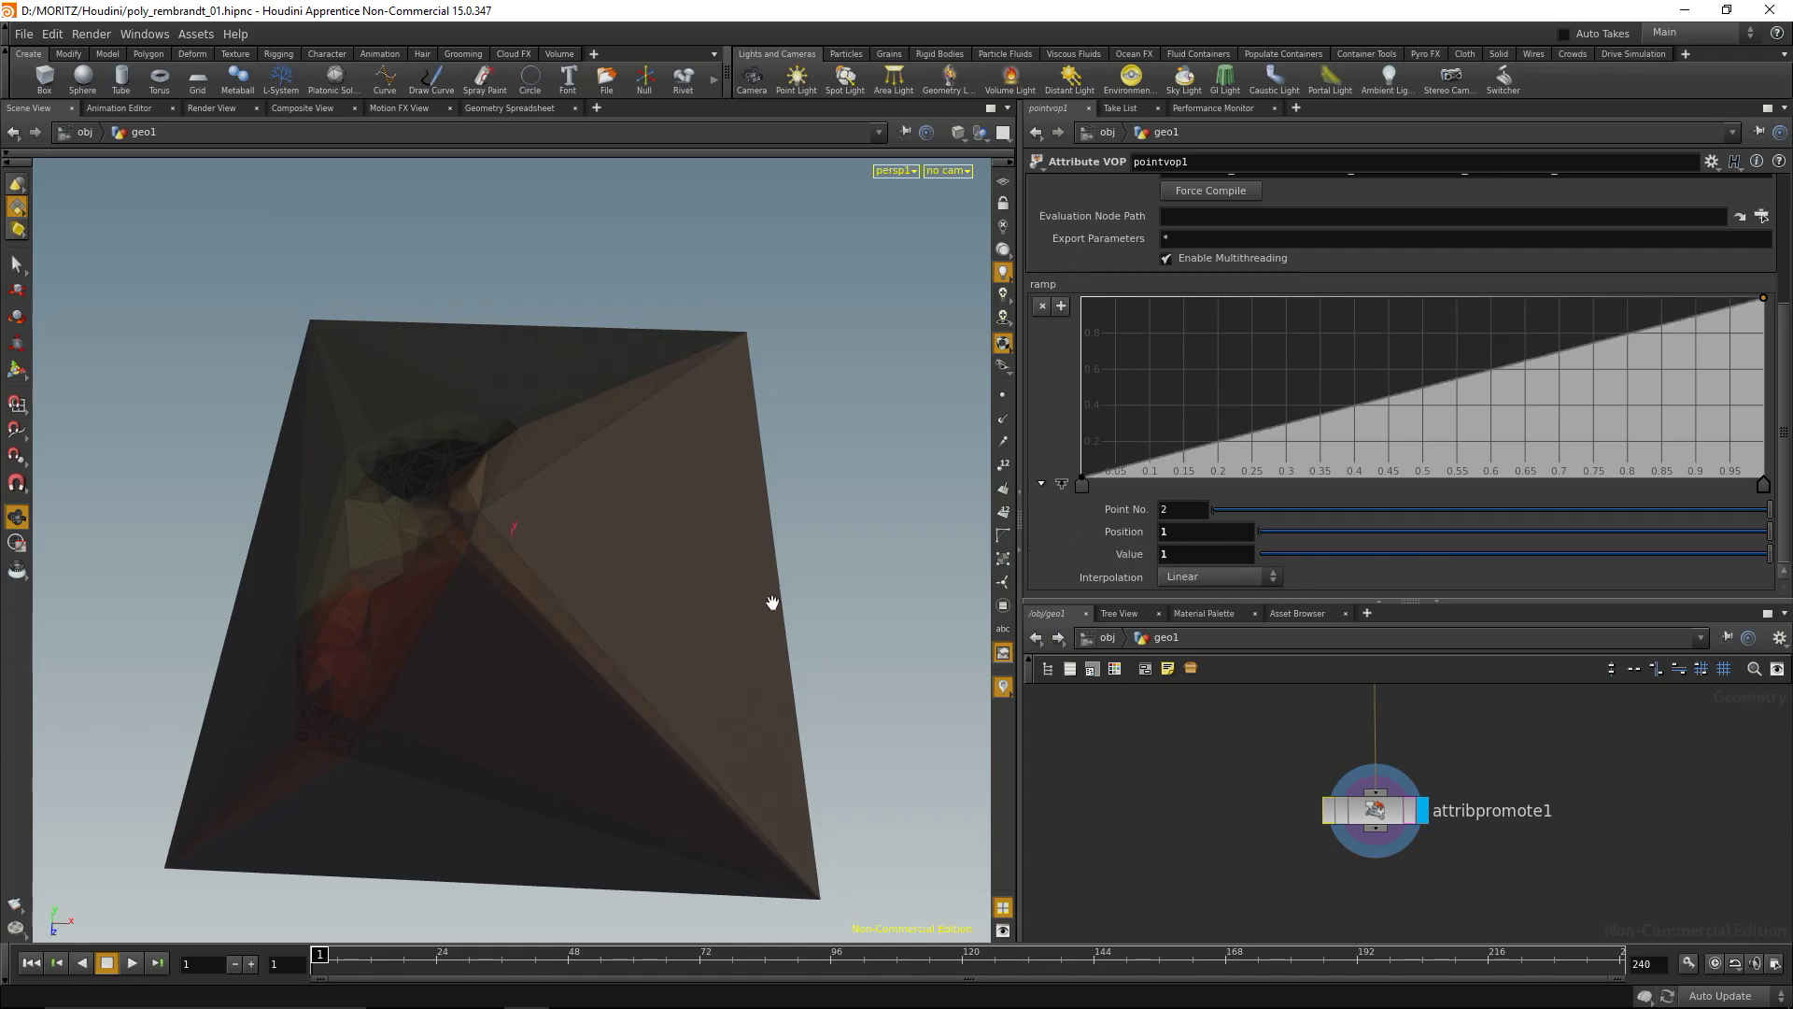
left_click_drag(773, 600, 724, 529)
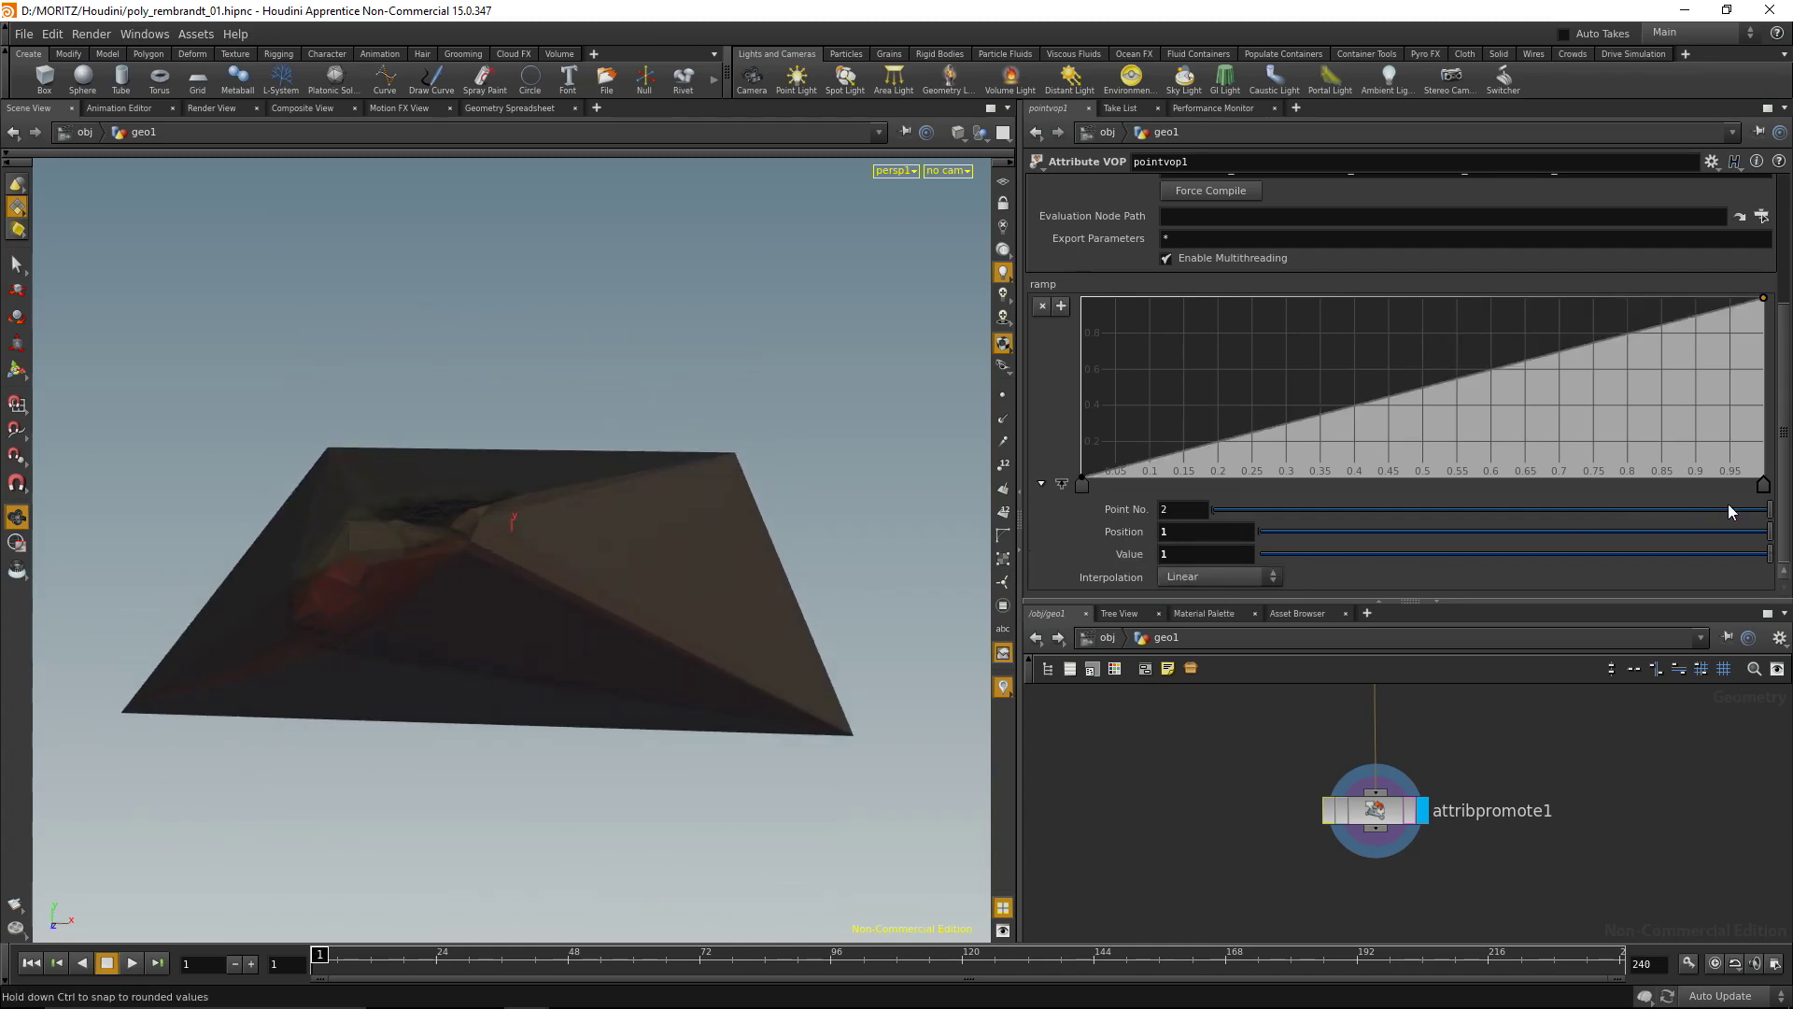
Set the interpolation of the ramp's first point to B-Spline
left_click(1205, 576)
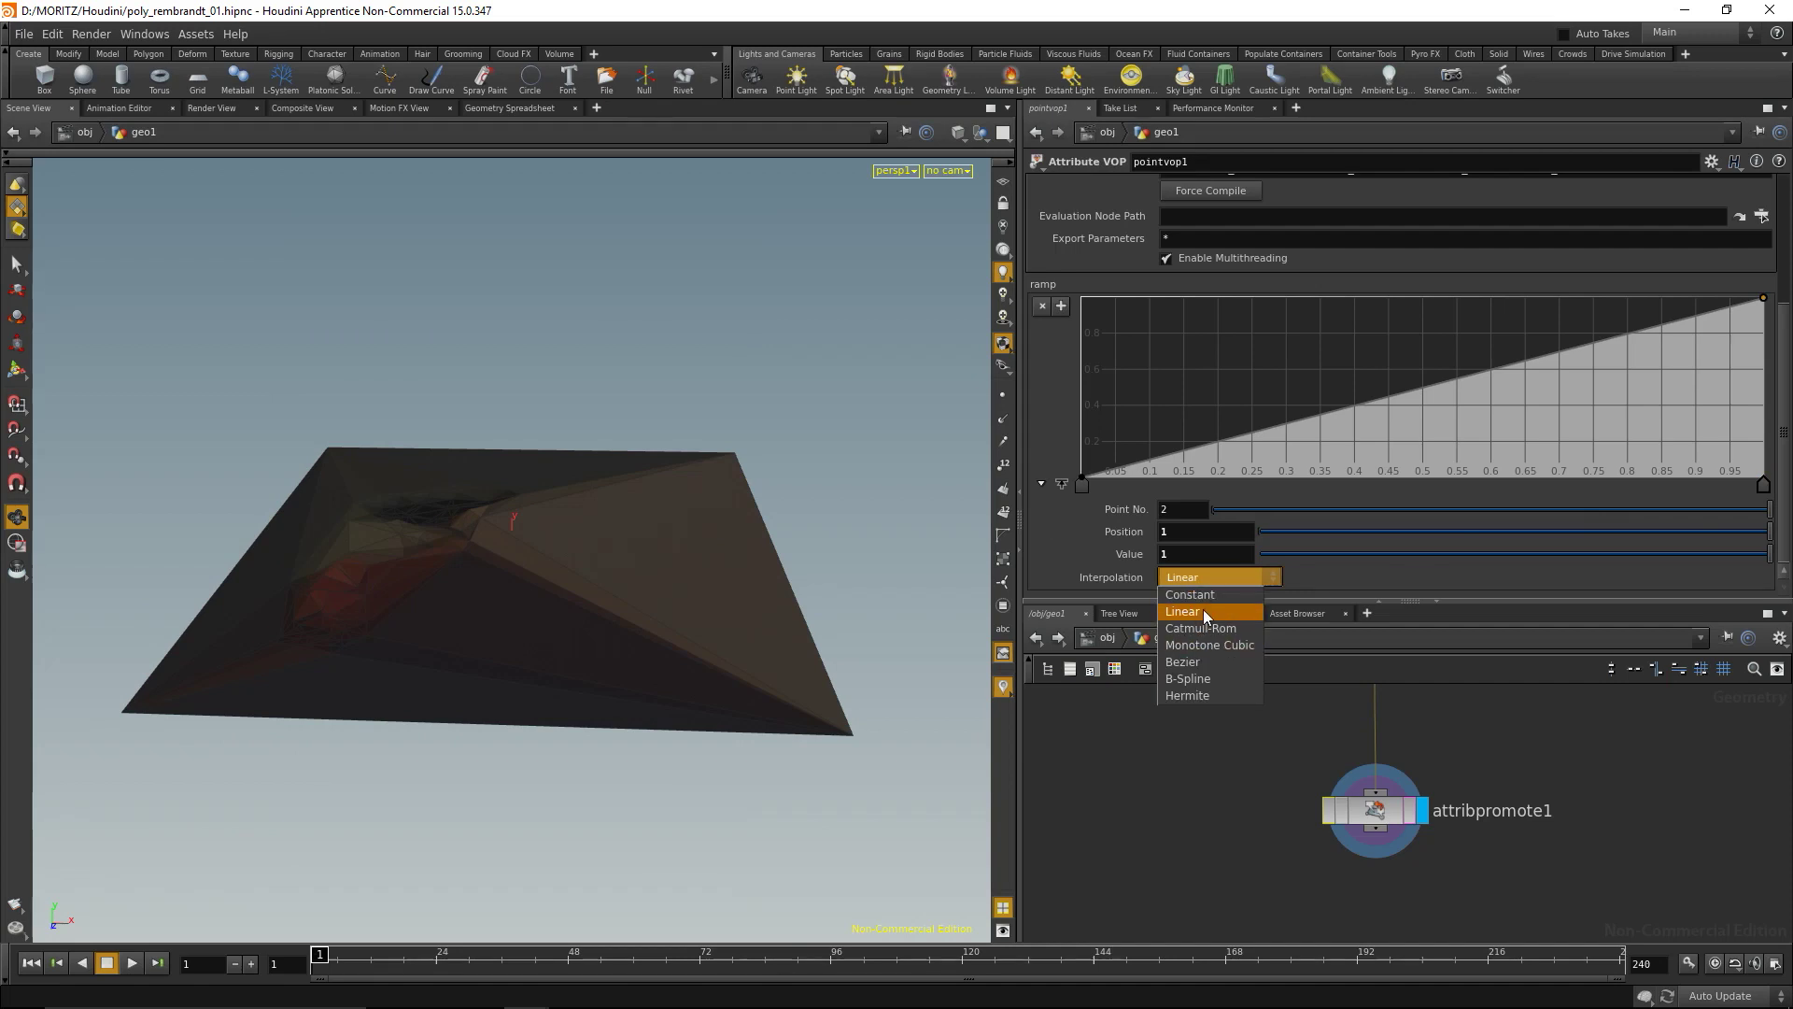
left_click(1083, 487)
left_click(1212, 581)
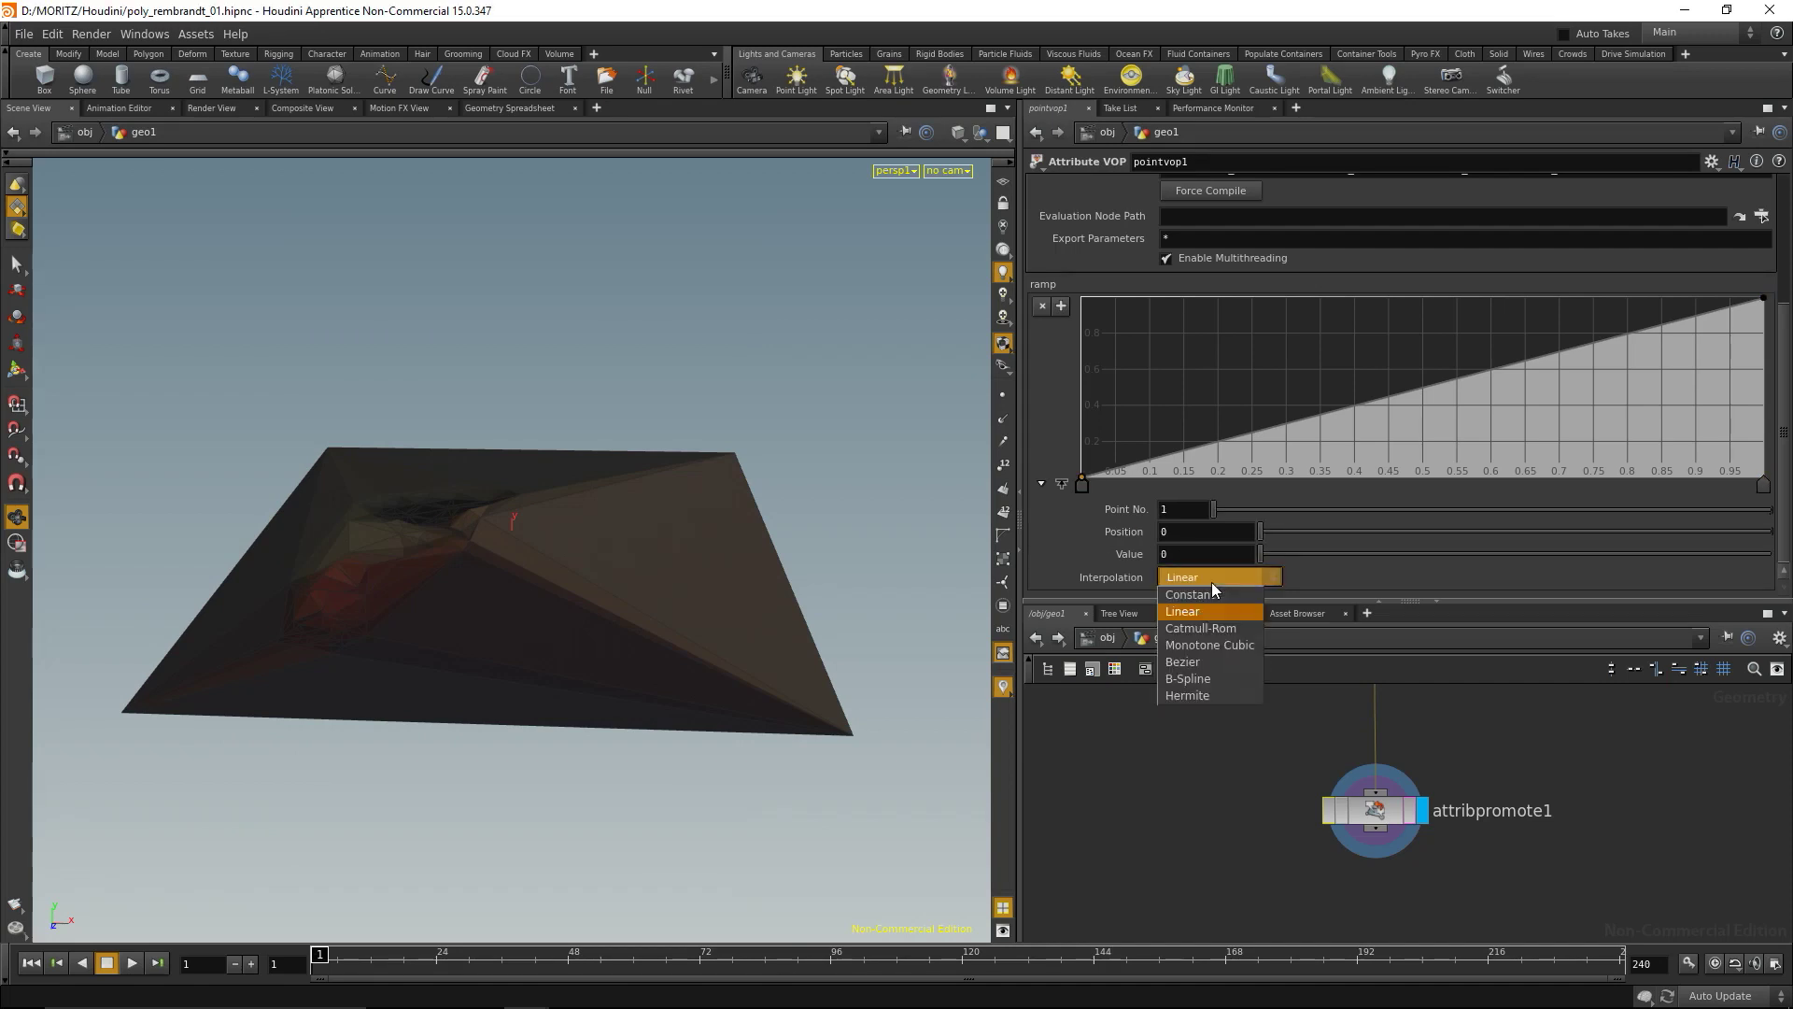
left_click(1188, 678)
Add two ramp points at about position 0.1 and 0.88, both near value 0.55, and check the displaced mesh
left_click_drag(1209, 444, 1147, 392)
left_click_drag(1655, 317, 1689, 382)
mouse_move(412, 629)
left_mouse_down()
mouse_move(420, 641)
mouse_move(434, 614)
mouse_move(448, 536)
mouse_move(440, 620)
left_mouse_up()
mouse_move(1147, 392)
left_mouse_down()
mouse_move(1130, 345)
mouse_move(1141, 411)
mouse_move(1153, 380)
left_mouse_up()
left_click_drag(1689, 382, 1684, 377)
left_click_drag(803, 598, 660, 613)
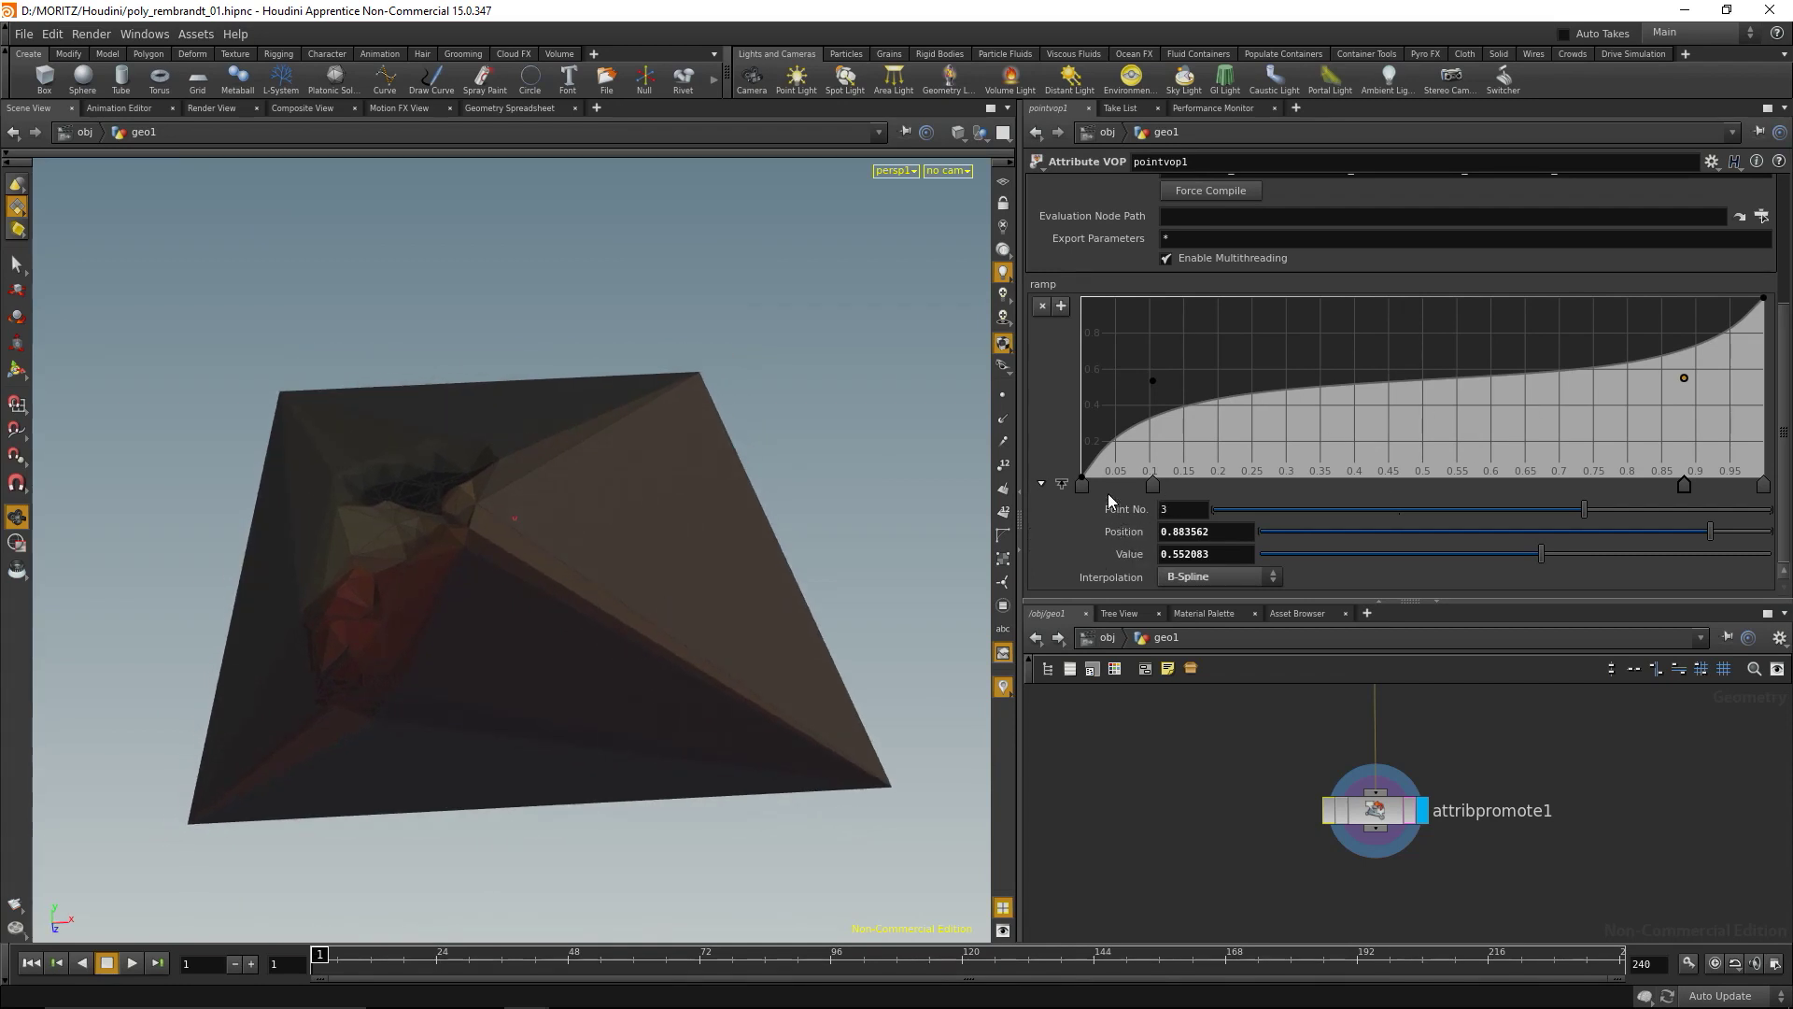
Raise the ramp's first point to value 1, remove its end point, and inspect the displaced mesh from above
left_click_drag(1083, 483, 1072, 292)
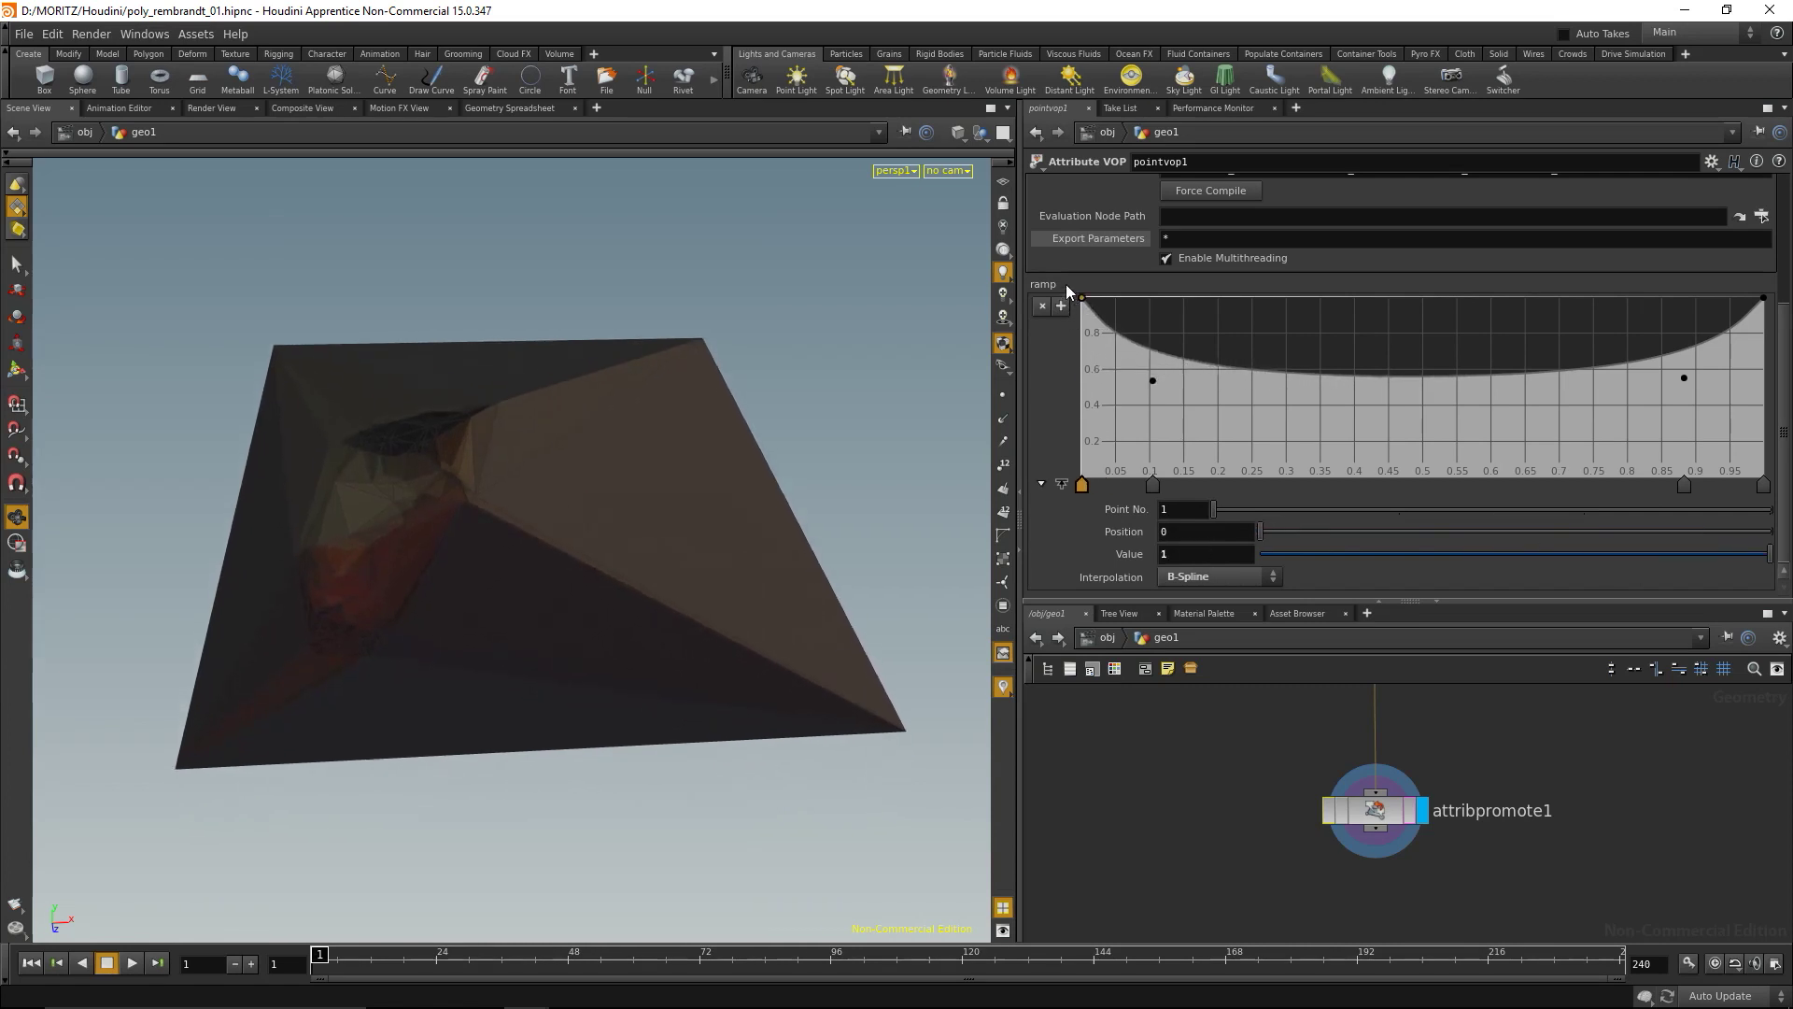
left_click(1763, 299)
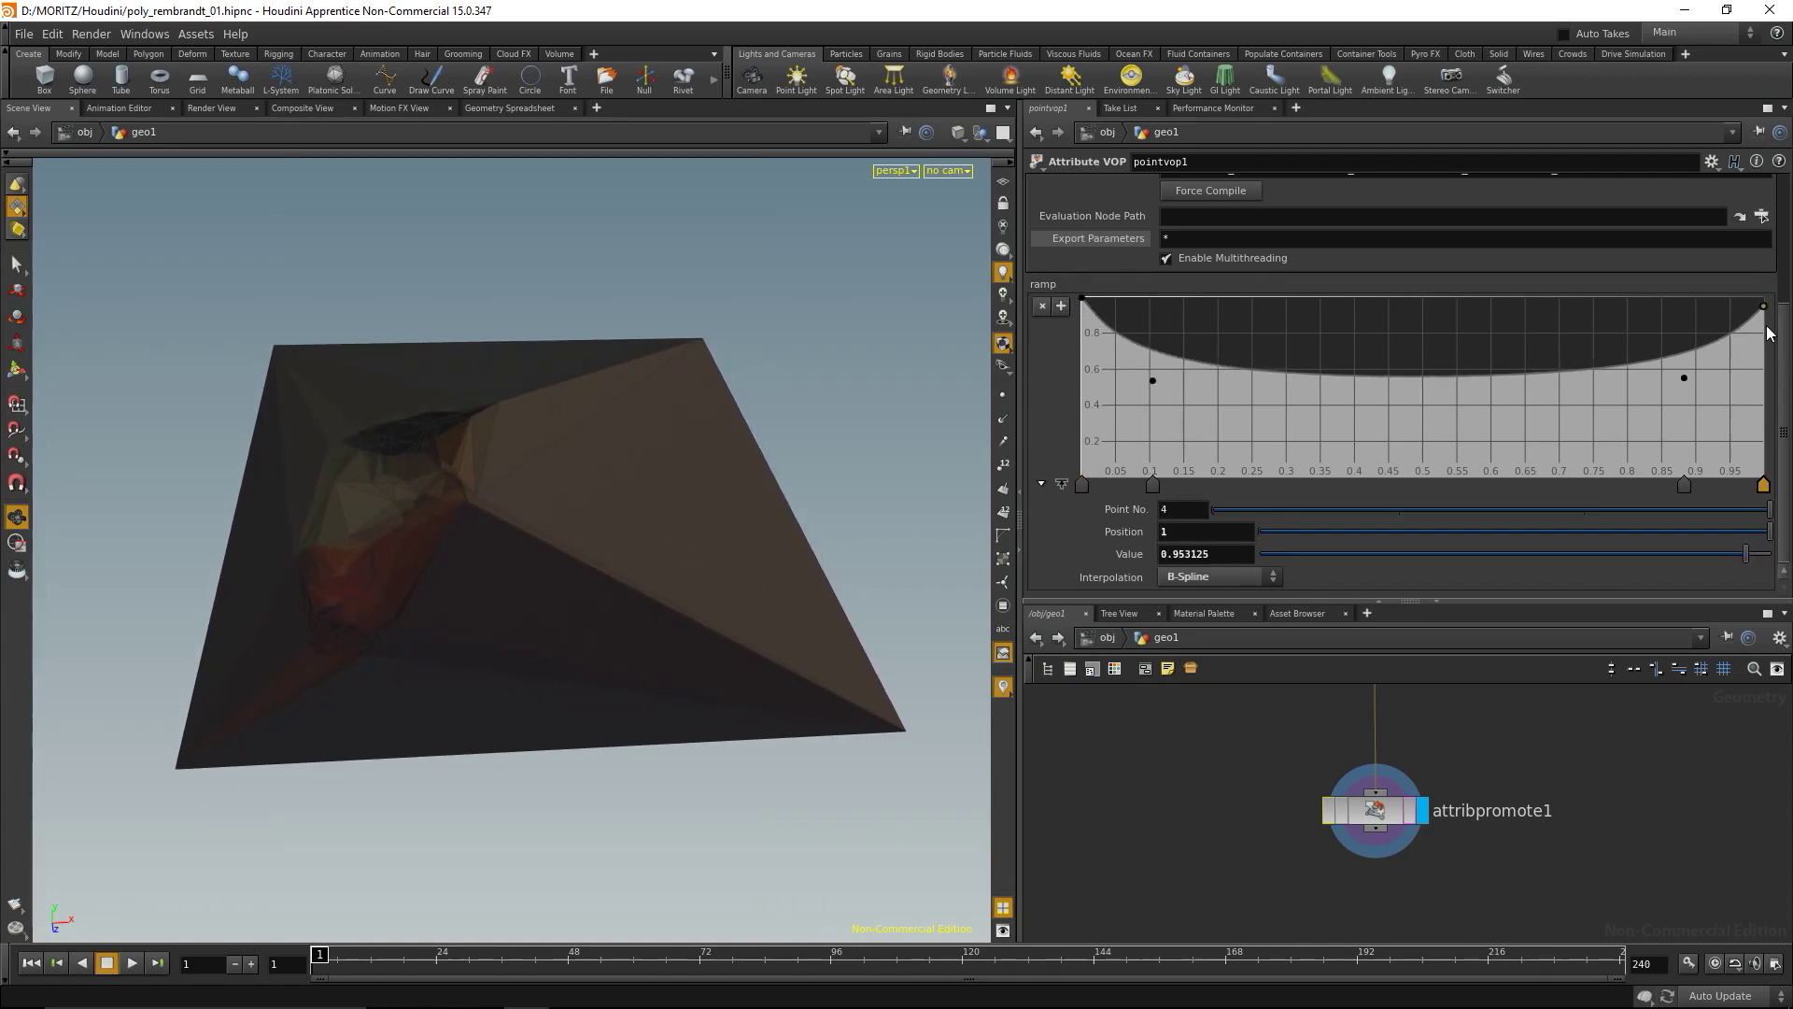
key("Delete")
left_click_drag(753, 633, 612, 889)
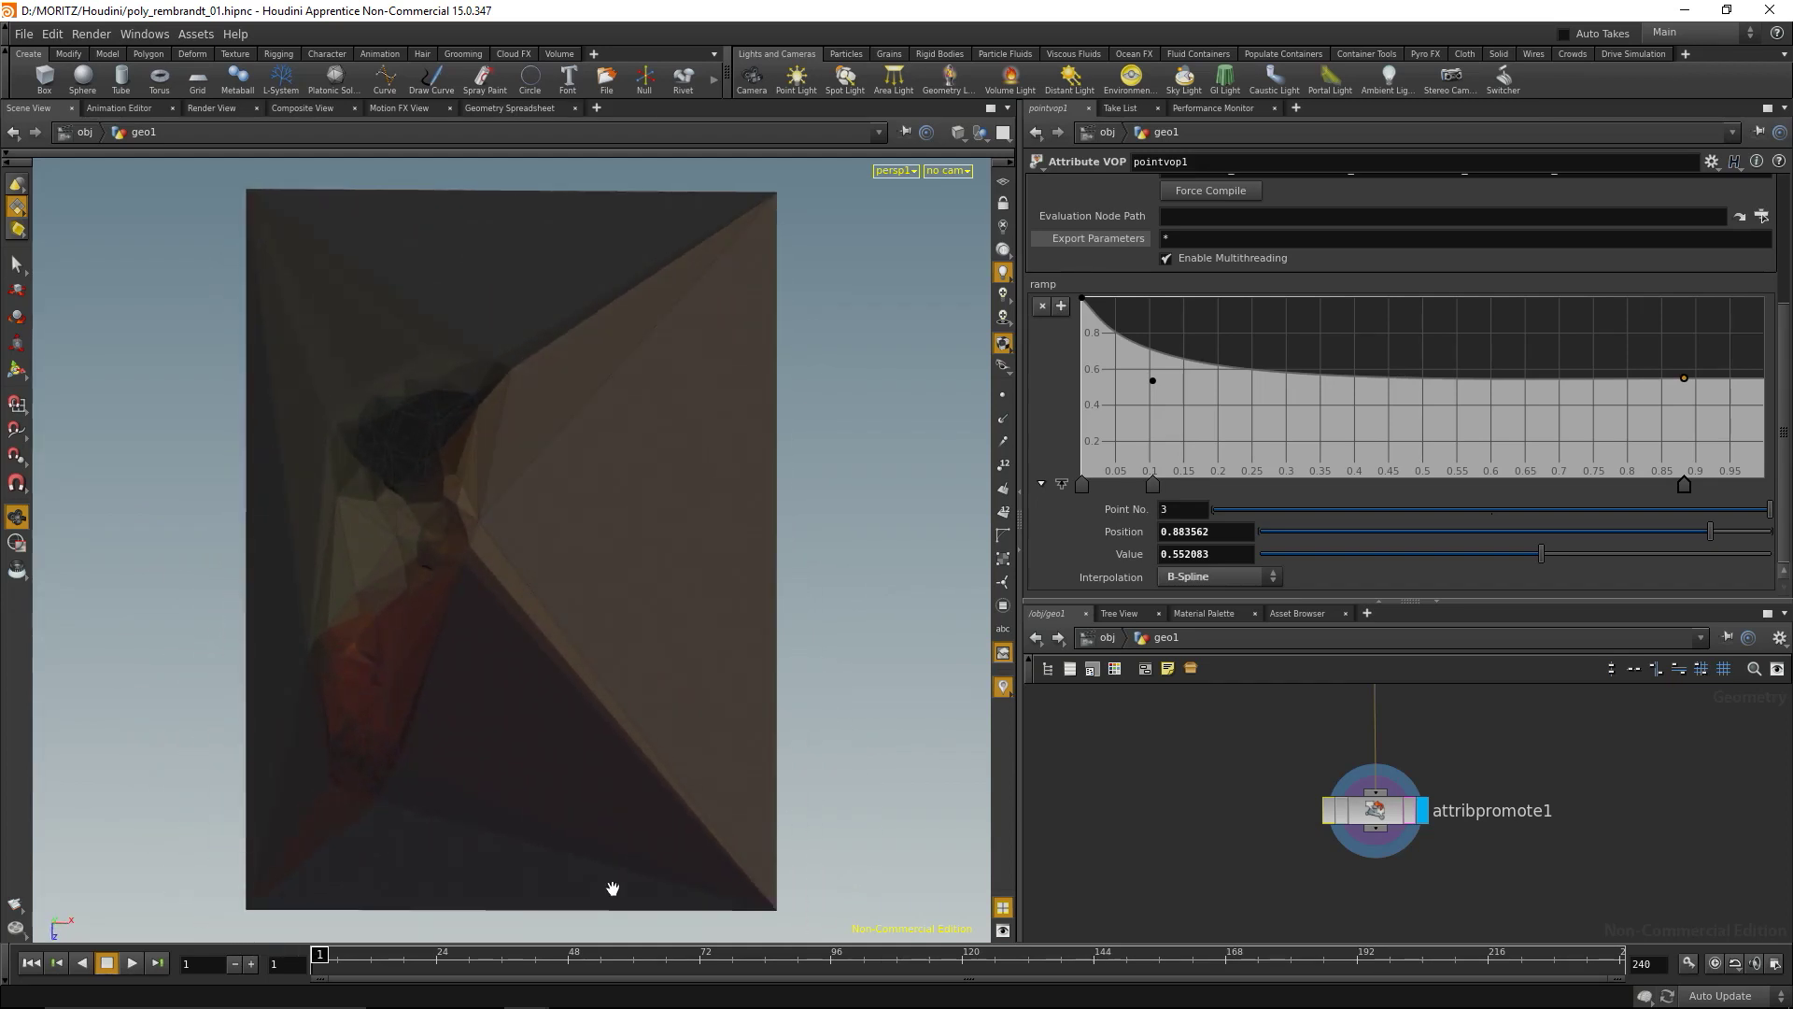
Add a ramp end point at position 1 with value 0, and move the third point to about position 0.91, value 0.69
left_click(1743, 380)
left_click_drag(1743, 380, 1765, 491)
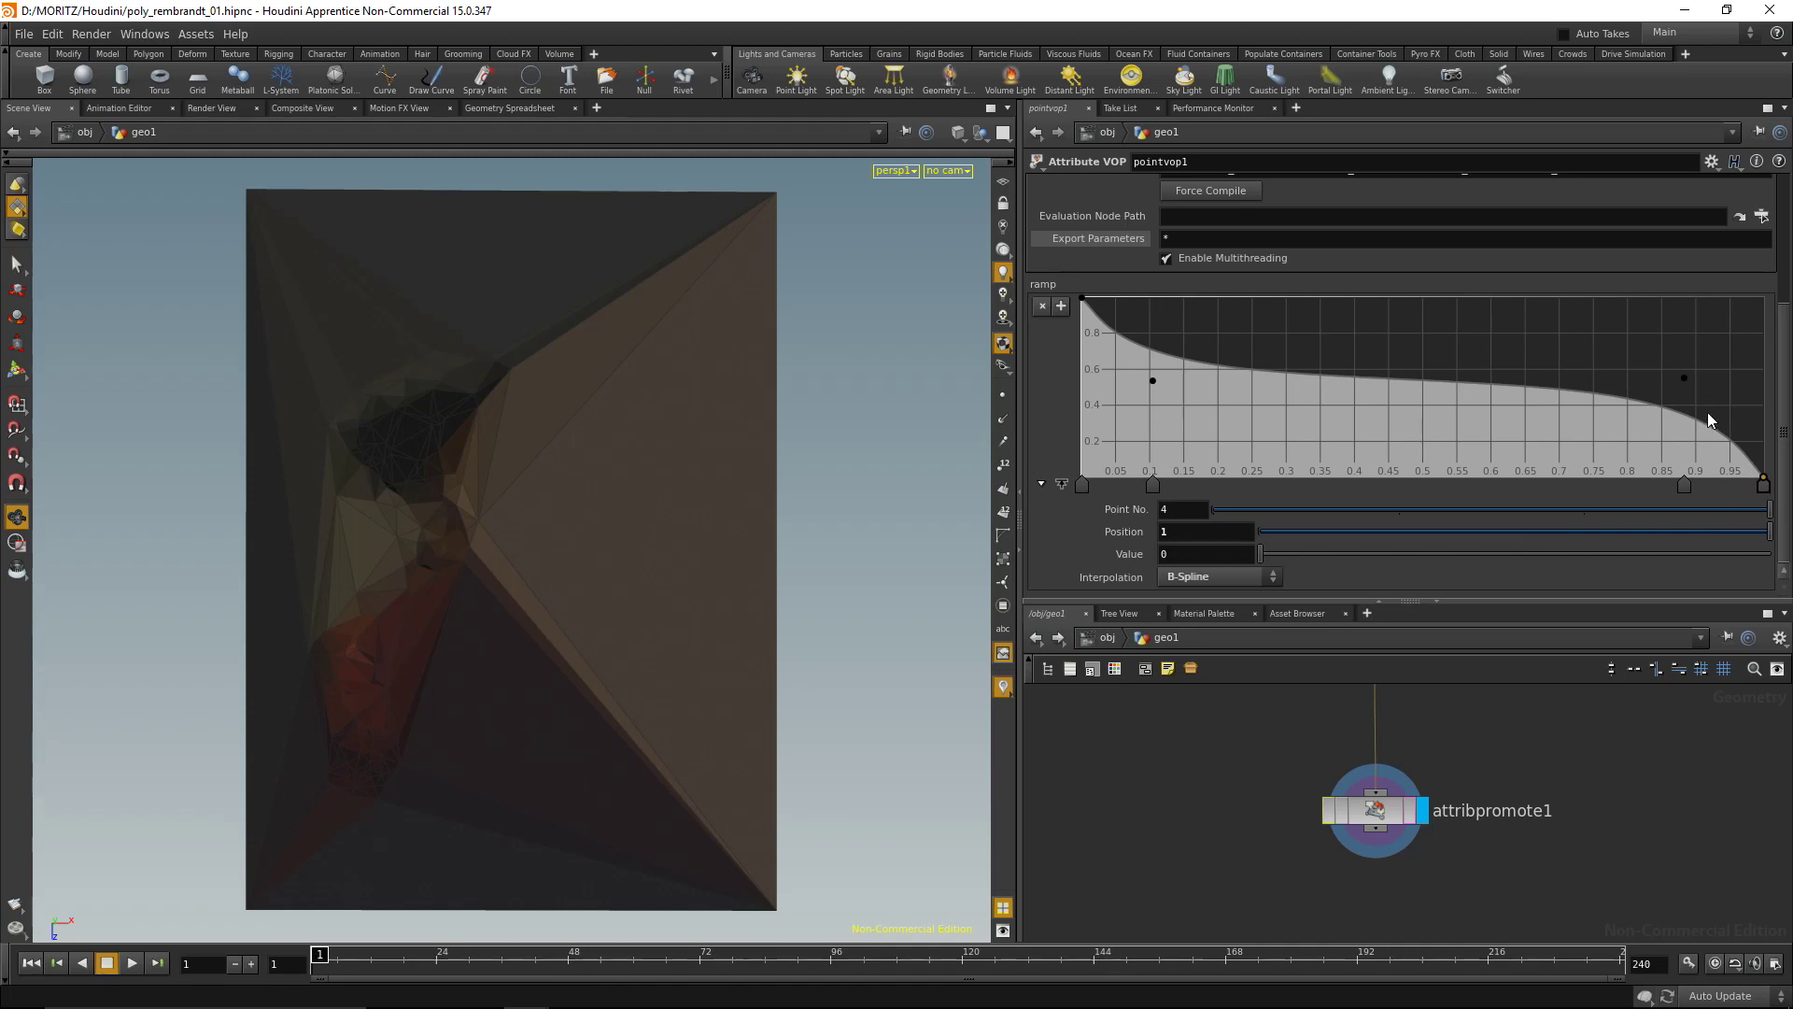
left_click_drag(1685, 379, 1705, 355)
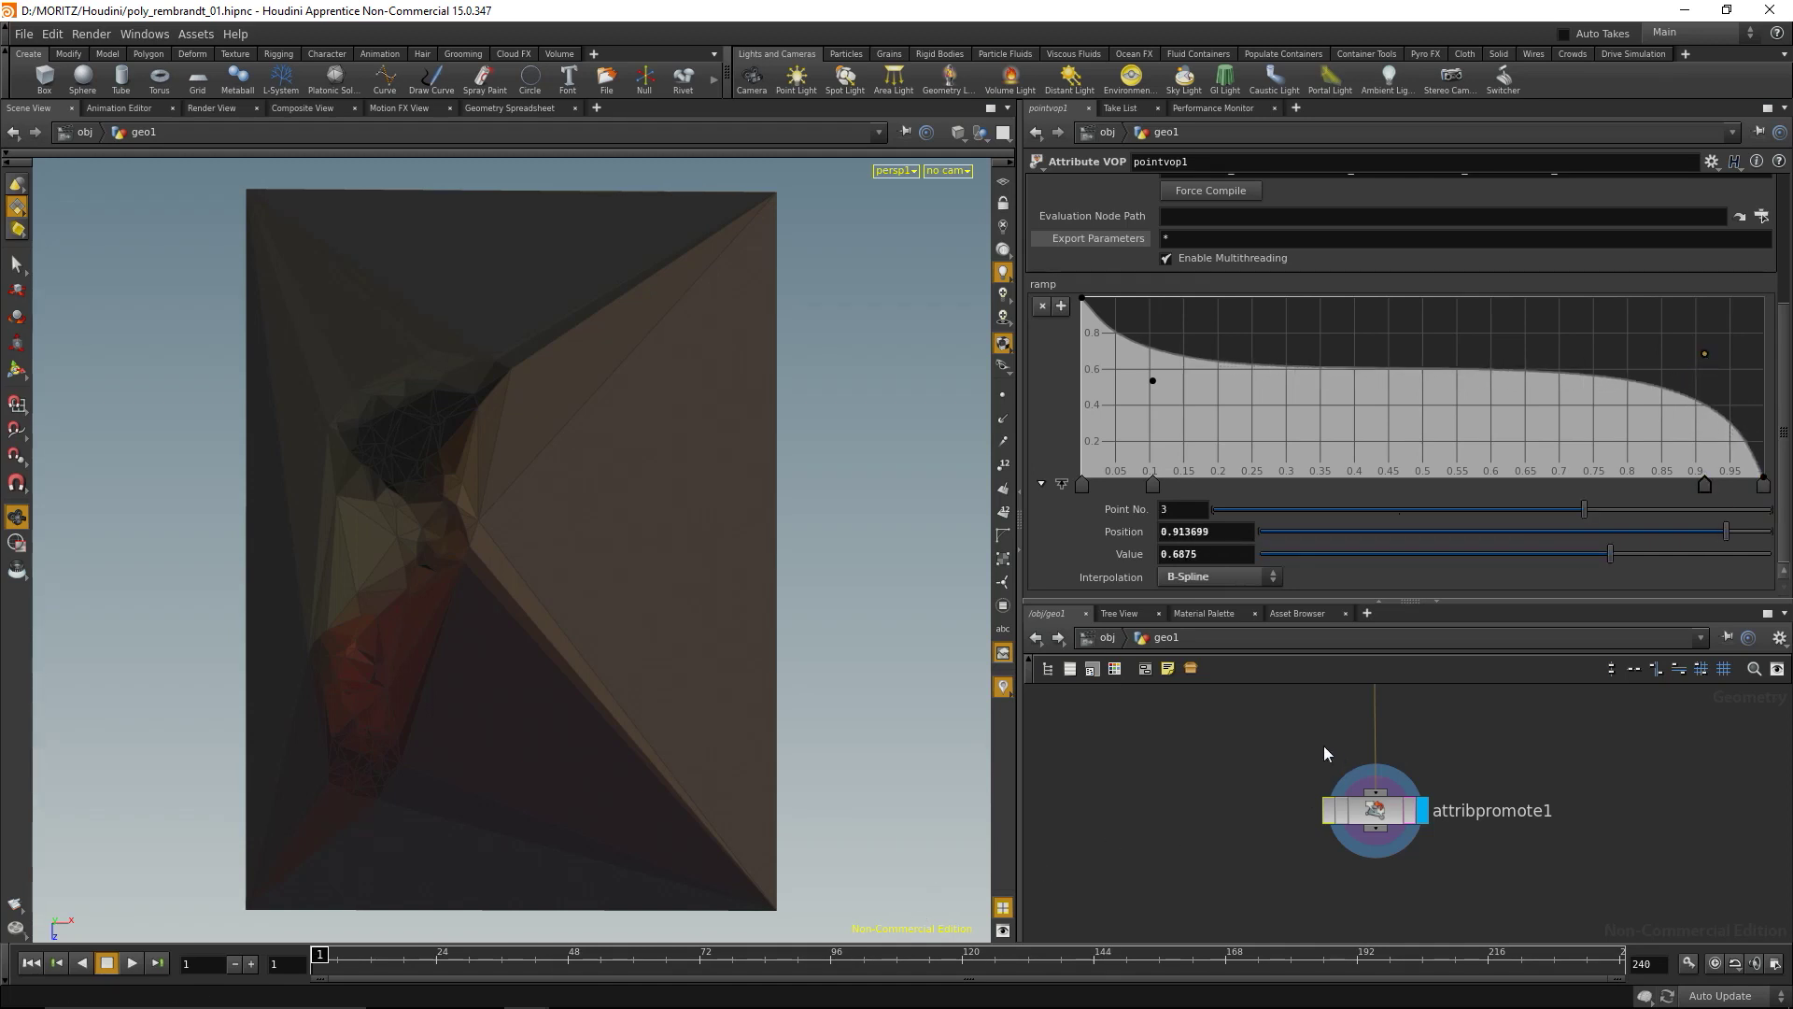
Review the whole node chain inside pointvop1 in an enlarged network area, and return to the geo1 level
key("f")
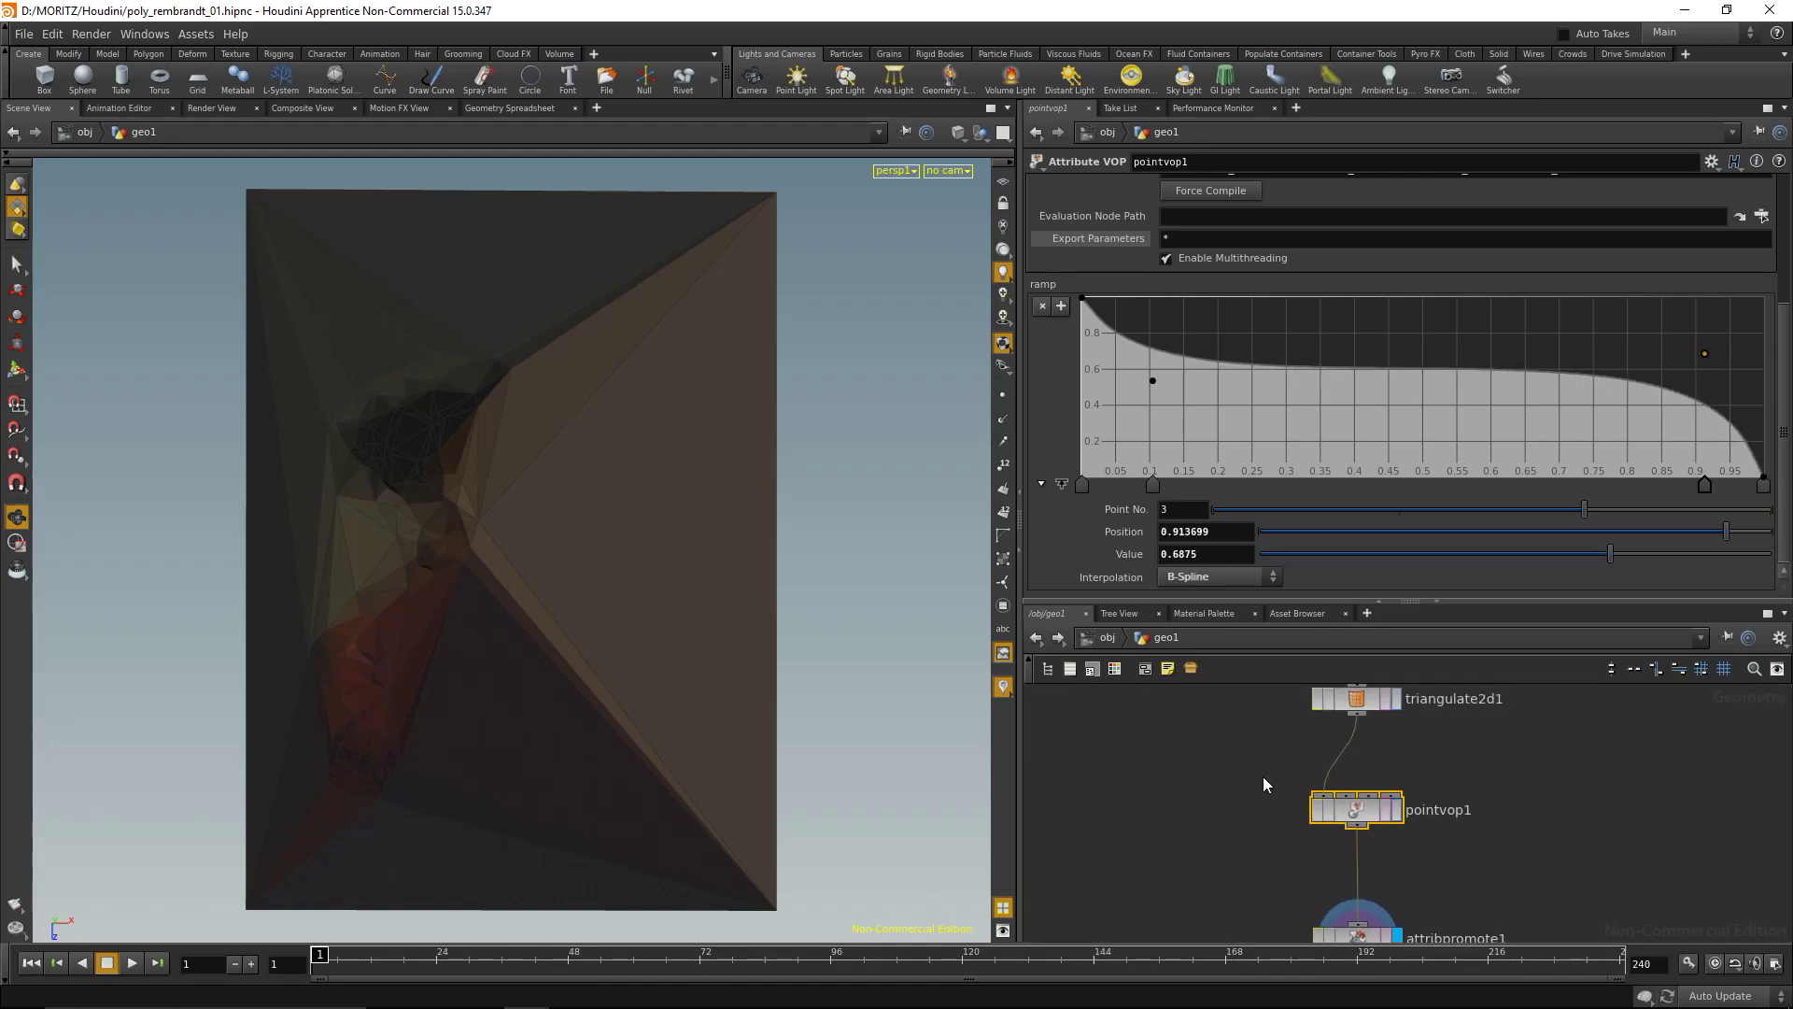
double_click(1354, 807)
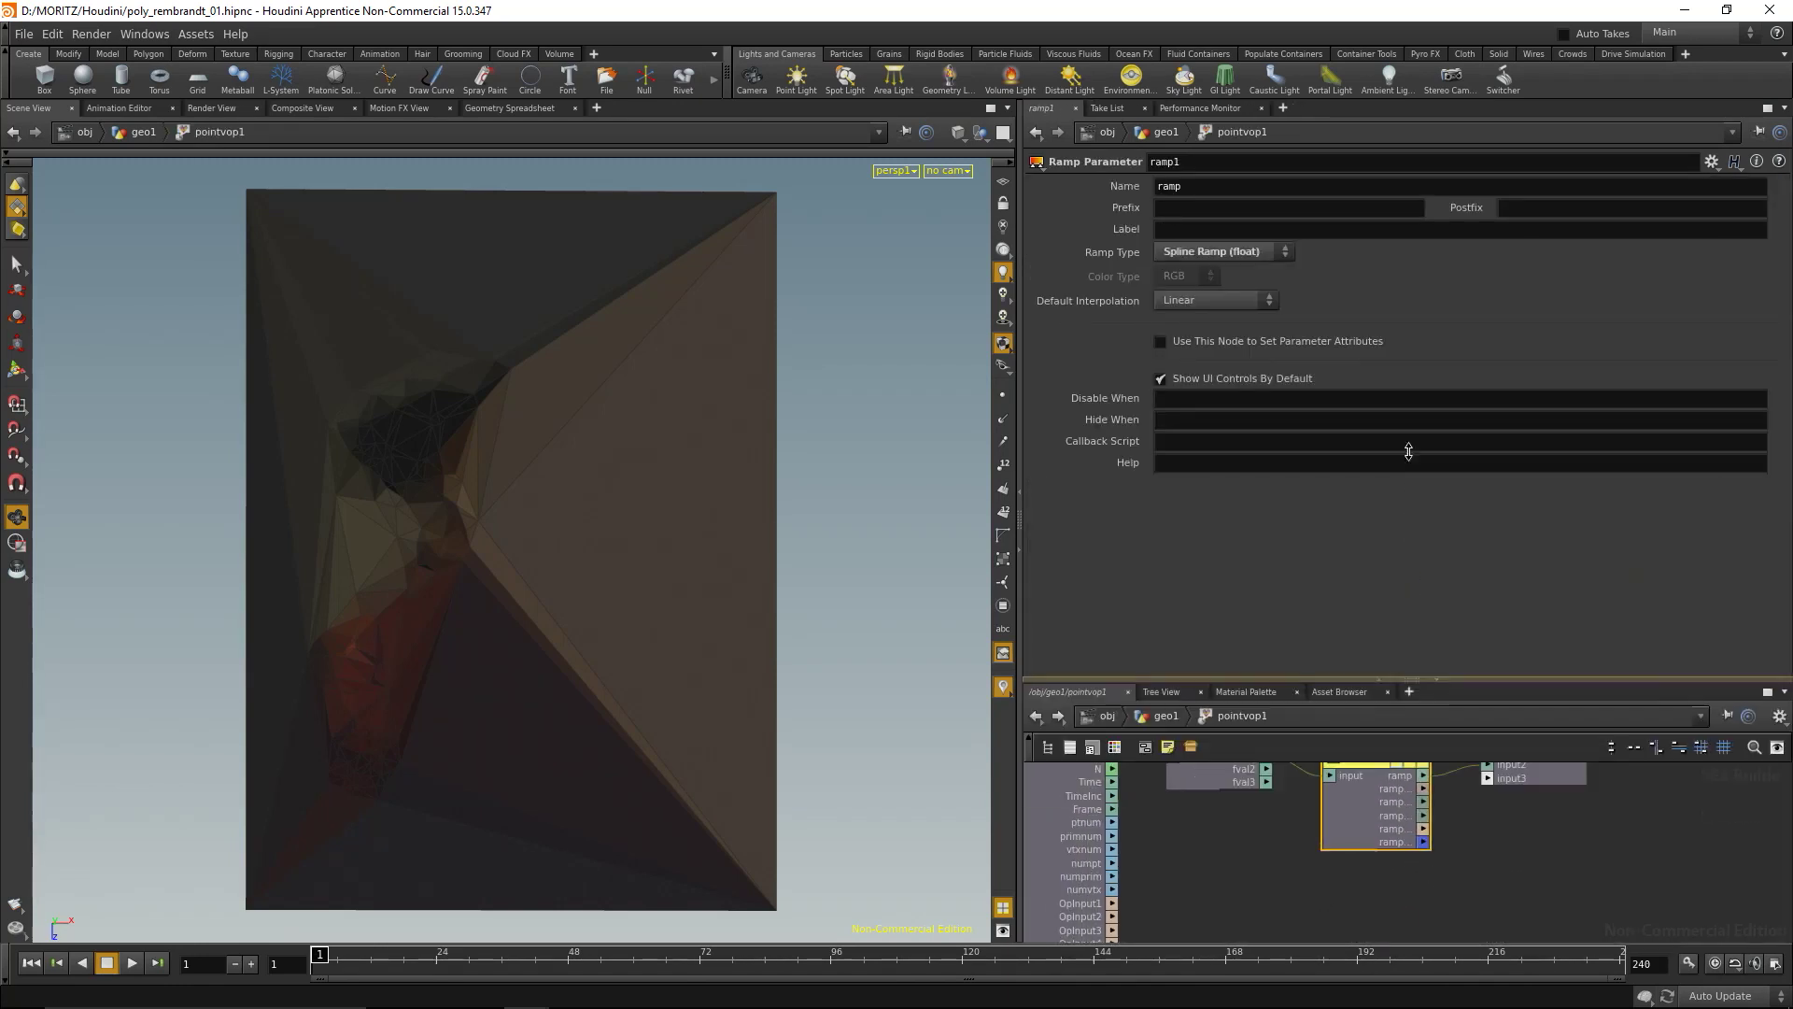
left_click_drag(1406, 603, 1406, 399)
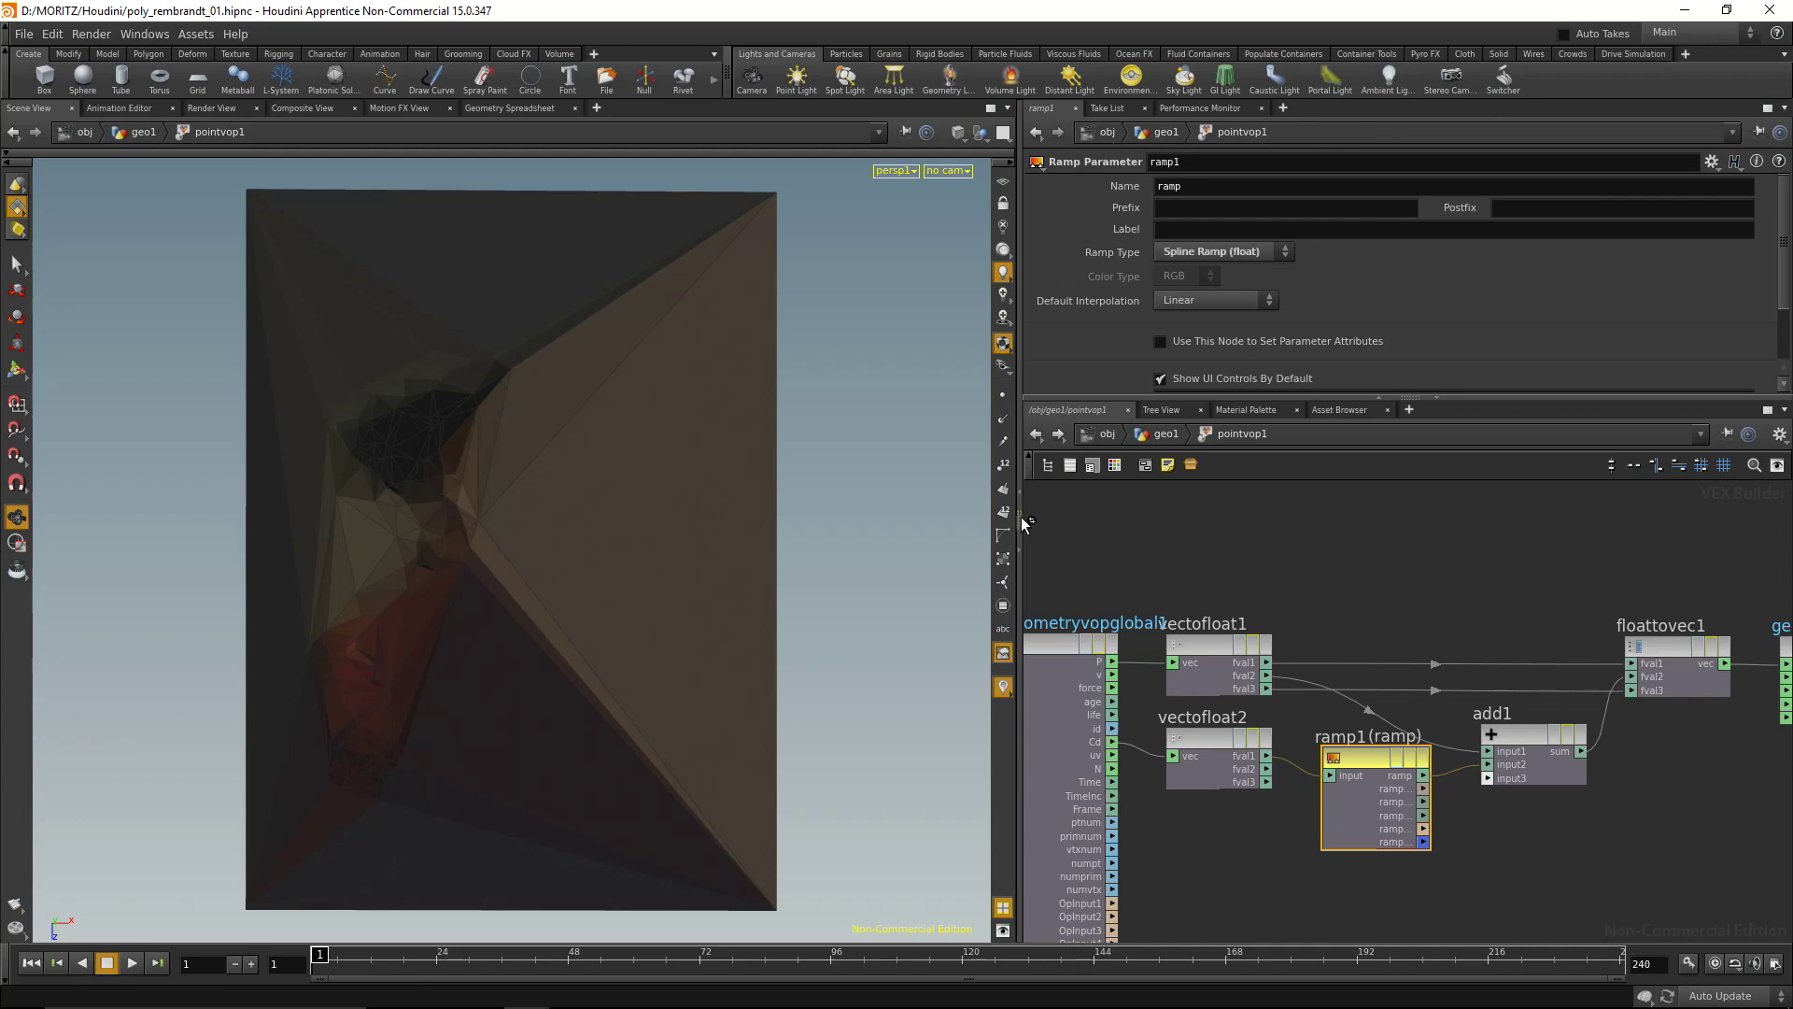
left_click_drag(1022, 523, 777, 523)
middle_click_drag(1147, 633, 1197, 549)
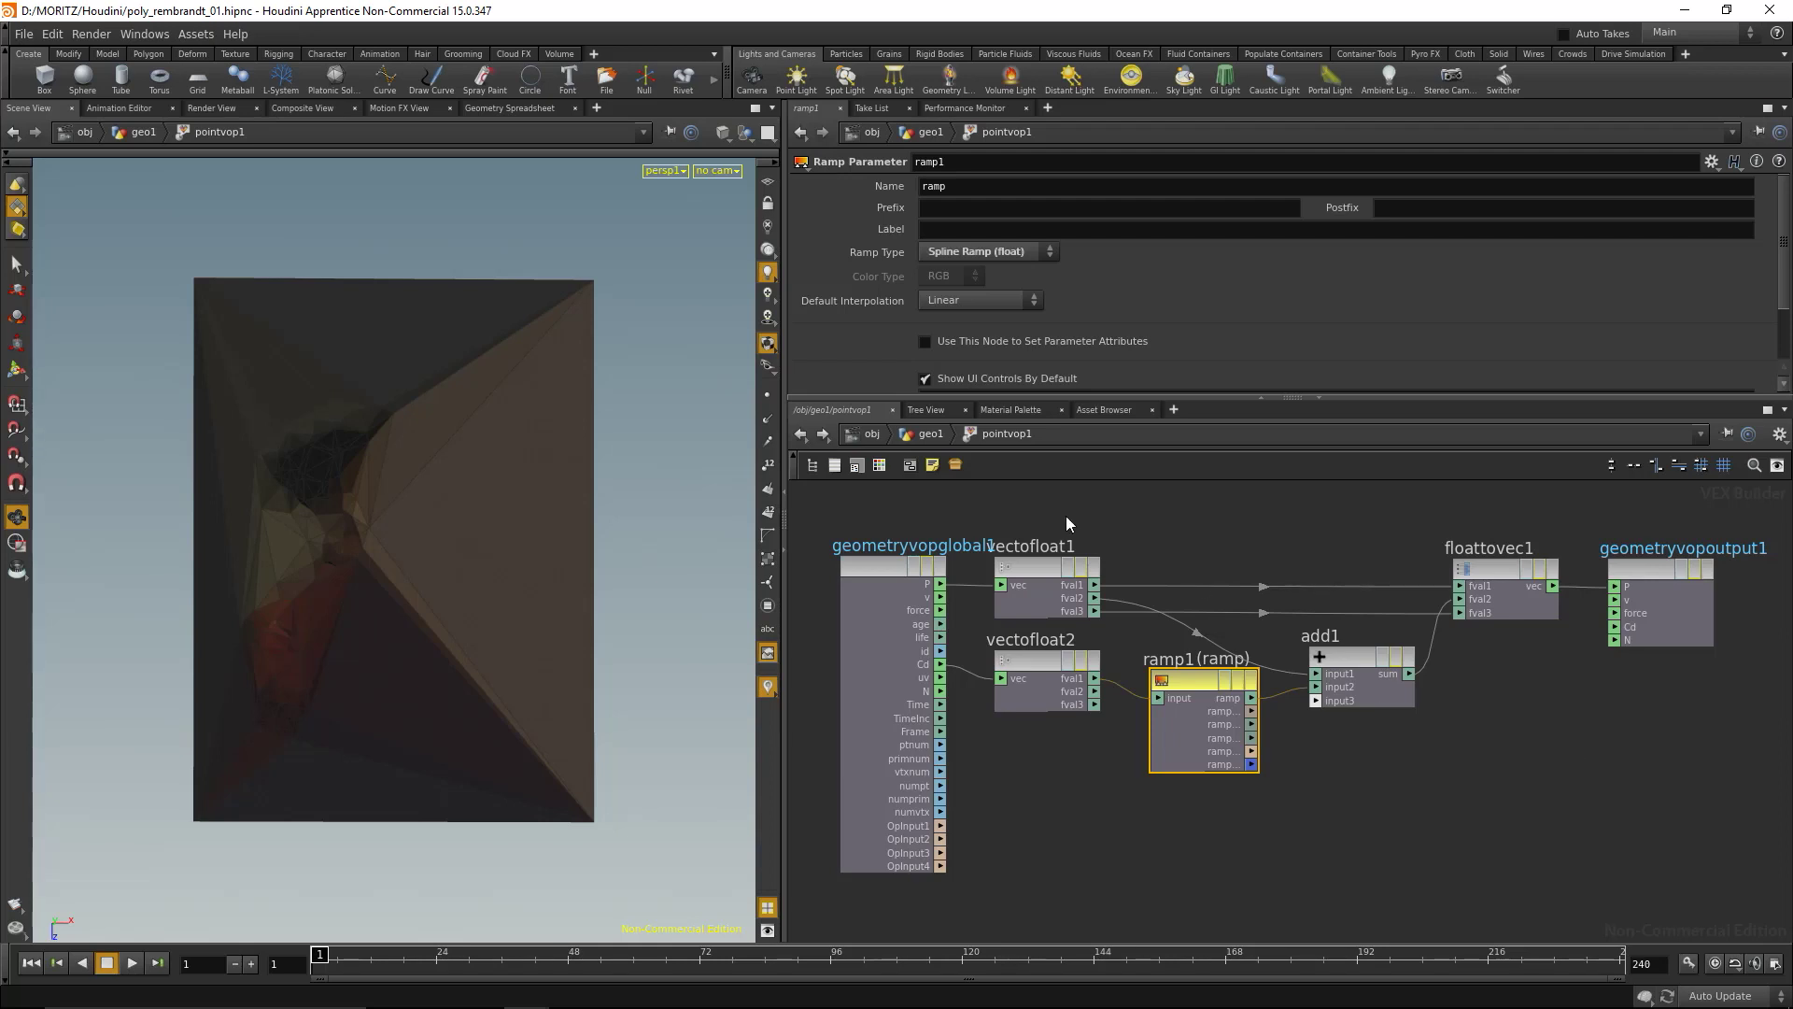
left_click(928, 433)
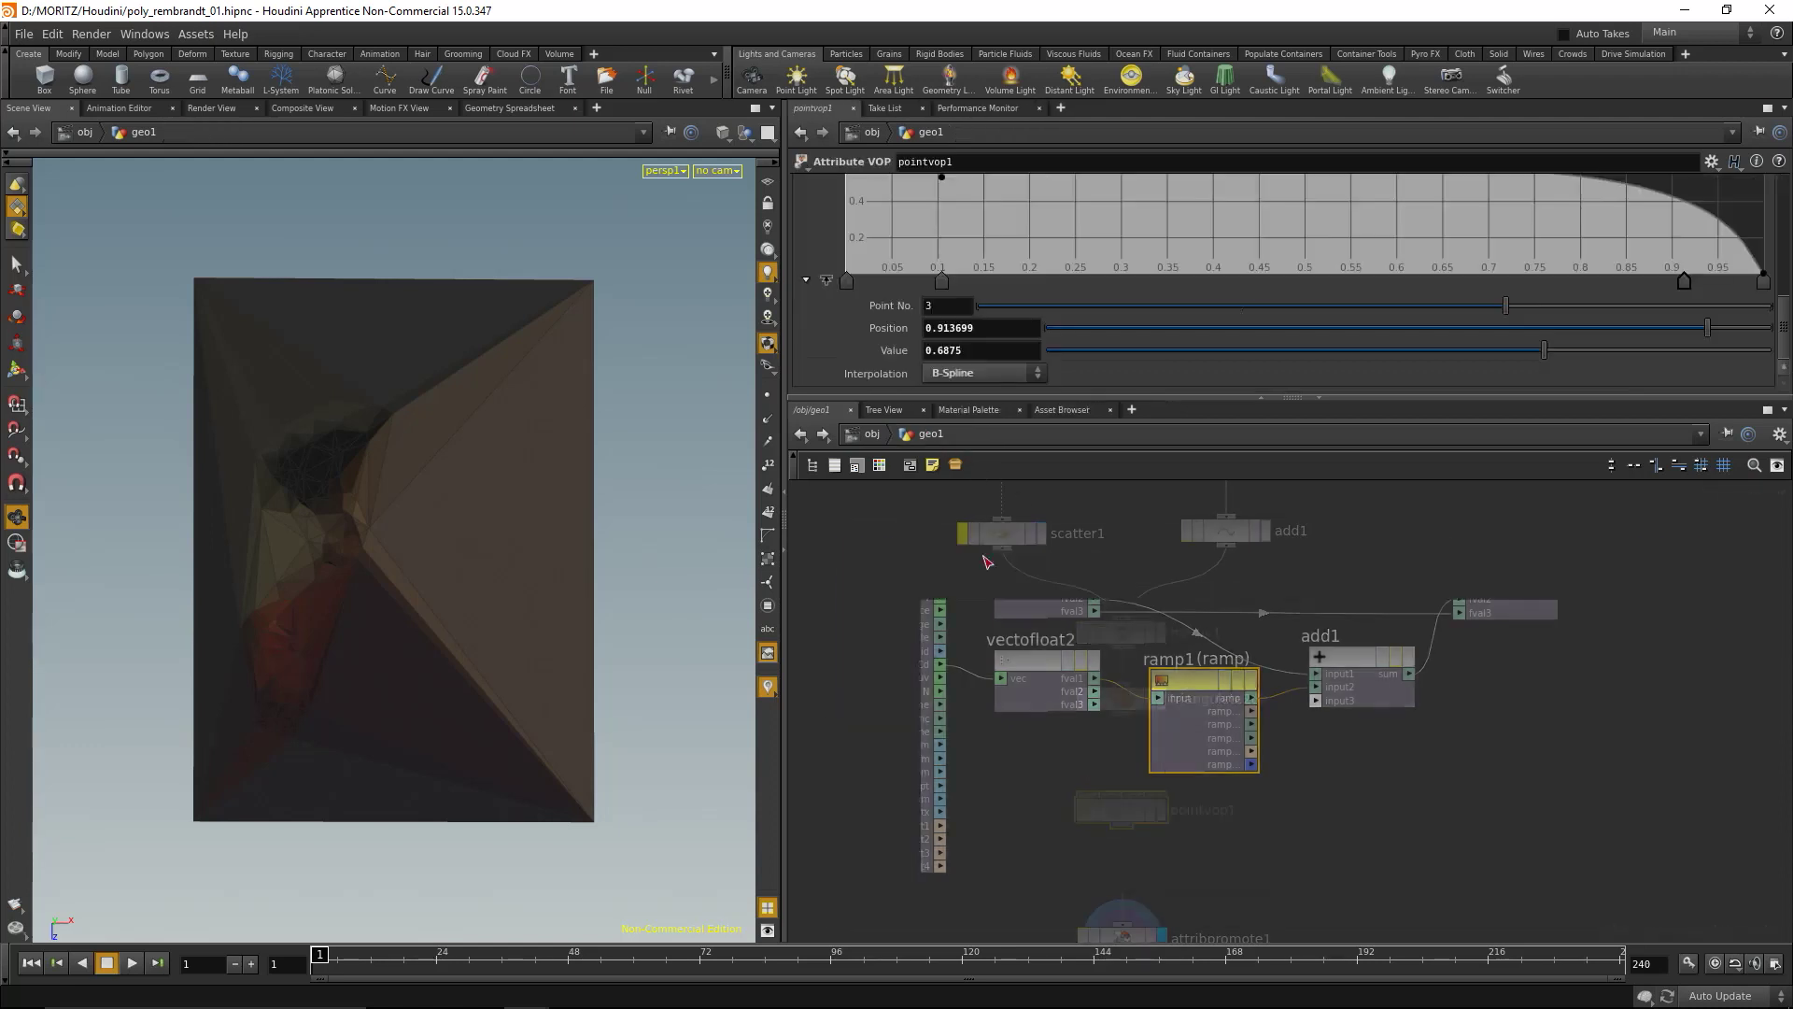